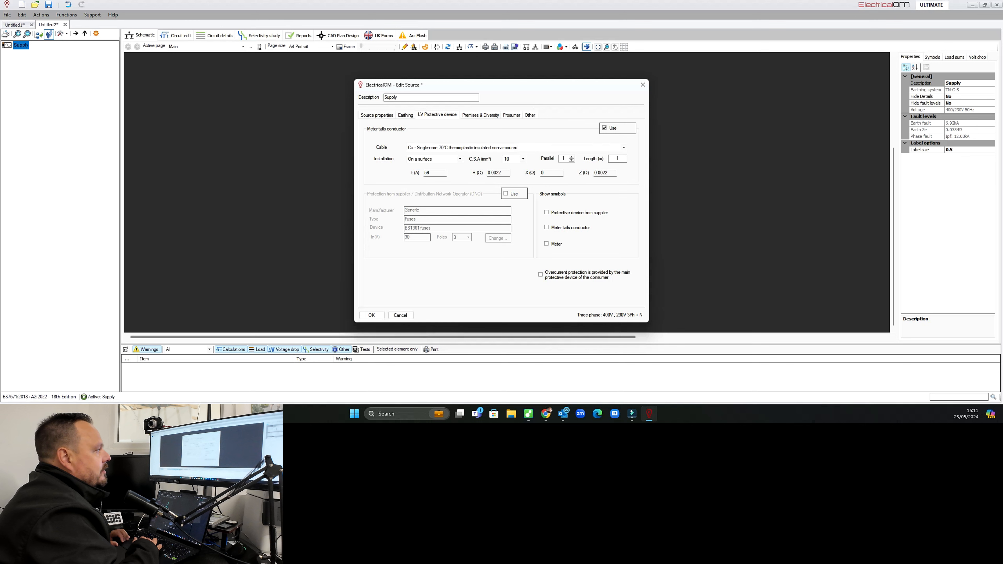
Set the meter tails conductor cross-section to 25 mm².
left_click(523, 159)
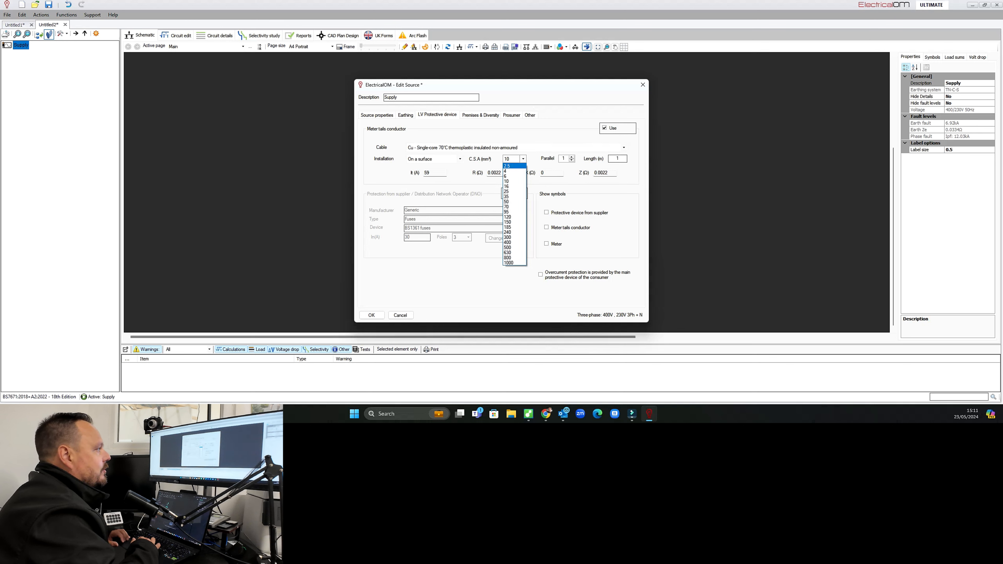
left_click(513, 191)
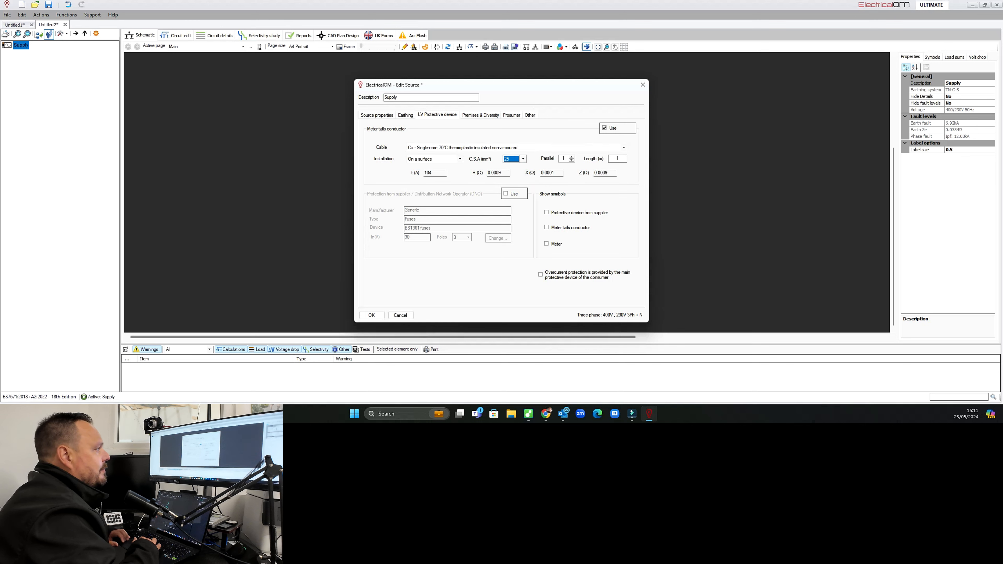
Enable the supplier's protective device and select a 100 A rating for the BS1361 fuses.
left_click(512, 193)
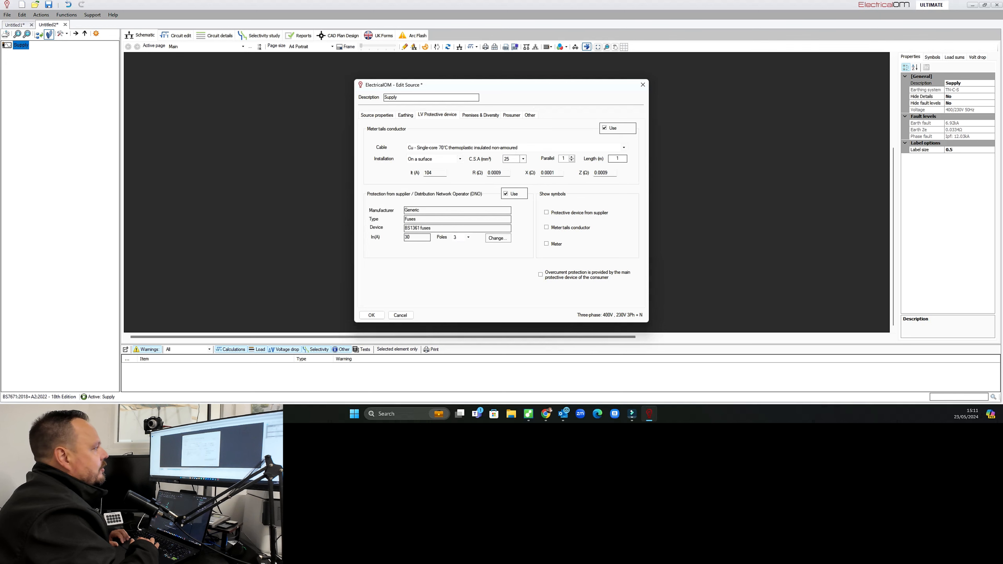
left_click(498, 238)
left_click(600, 196)
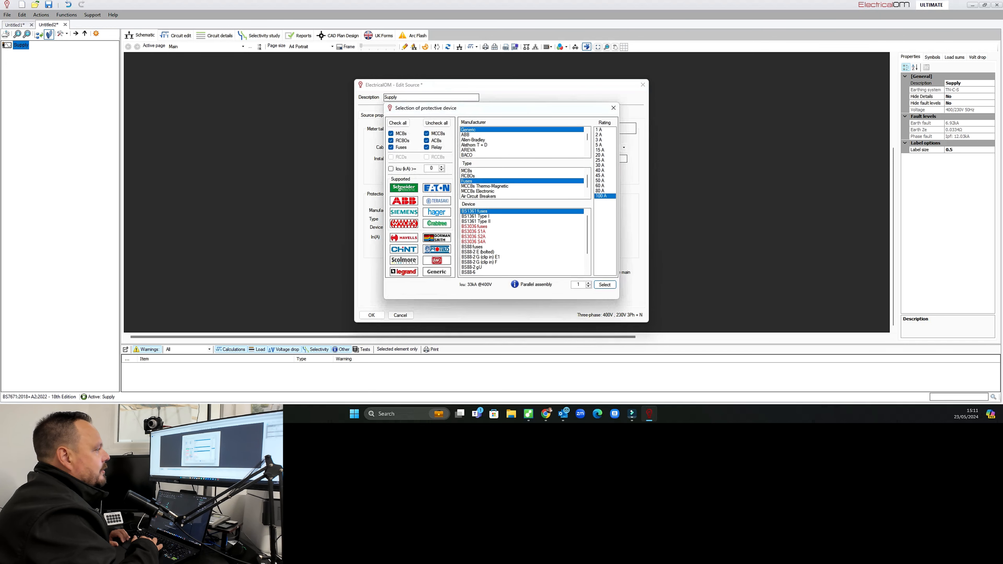
left_click(605, 285)
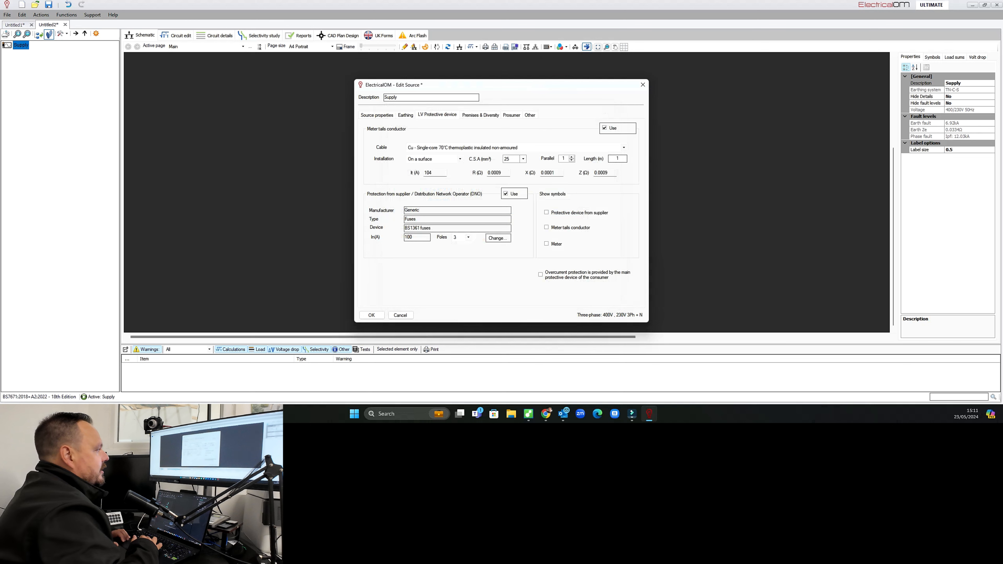
Show the symbols for the supplier's protective device, meter tails conductor and meter.
left_click(547, 213)
left_click(547, 228)
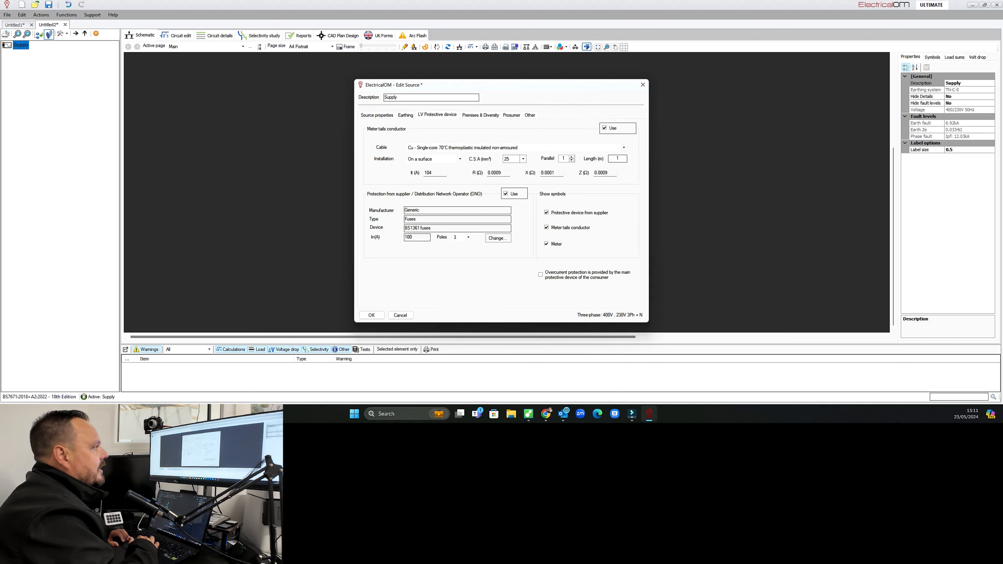
Set the premises type to Small shops, stores, offices etc under Premises & Diversity.
left_click(480, 115)
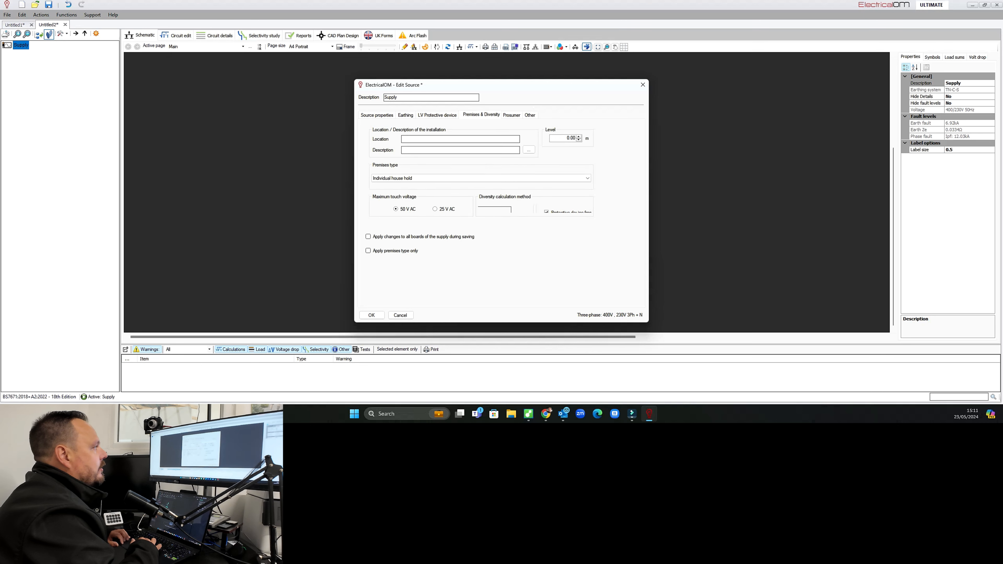
left_click(481, 179)
left_click(481, 190)
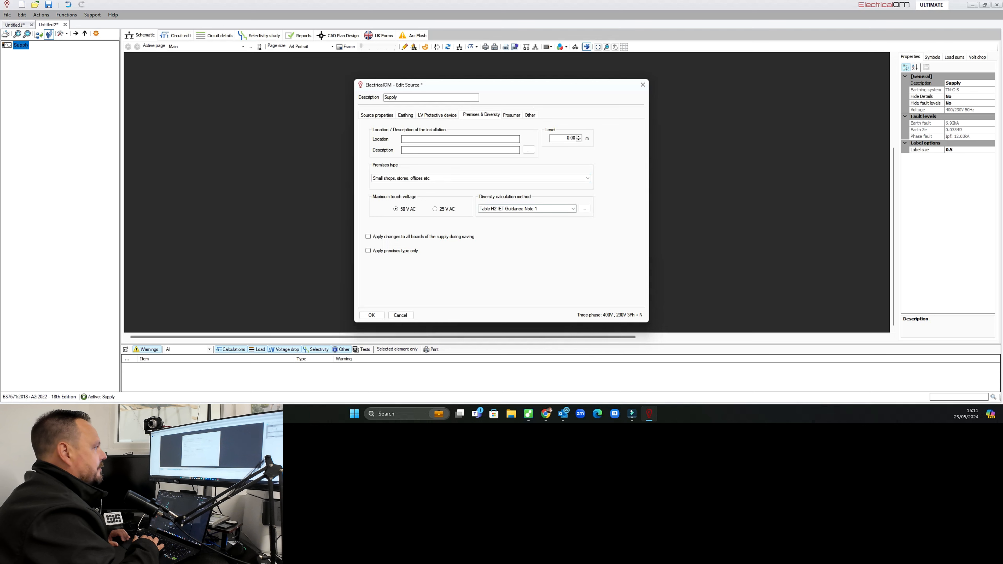
Enable the Prosumer option and apply the source settings.
left_click(512, 115)
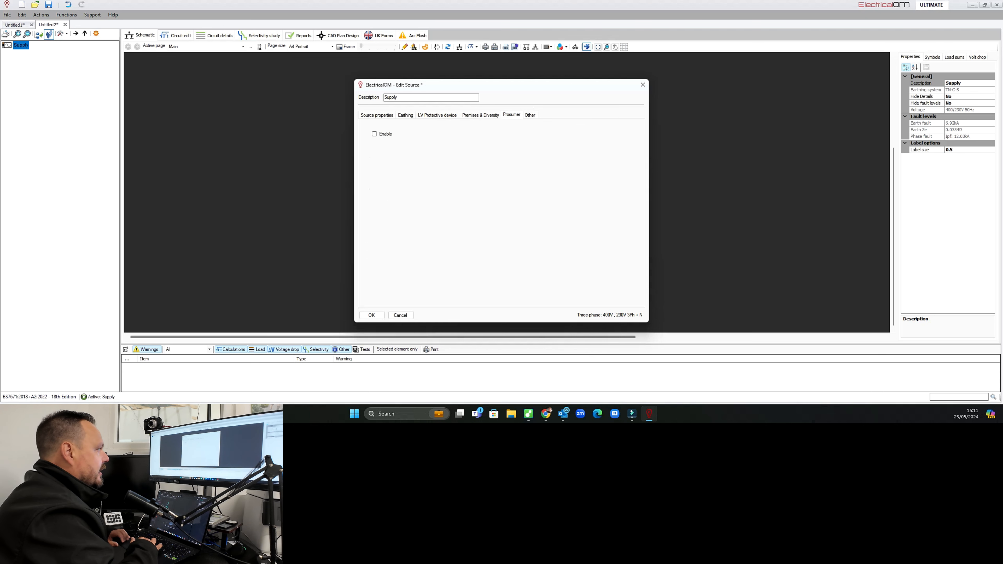
left_click(374, 134)
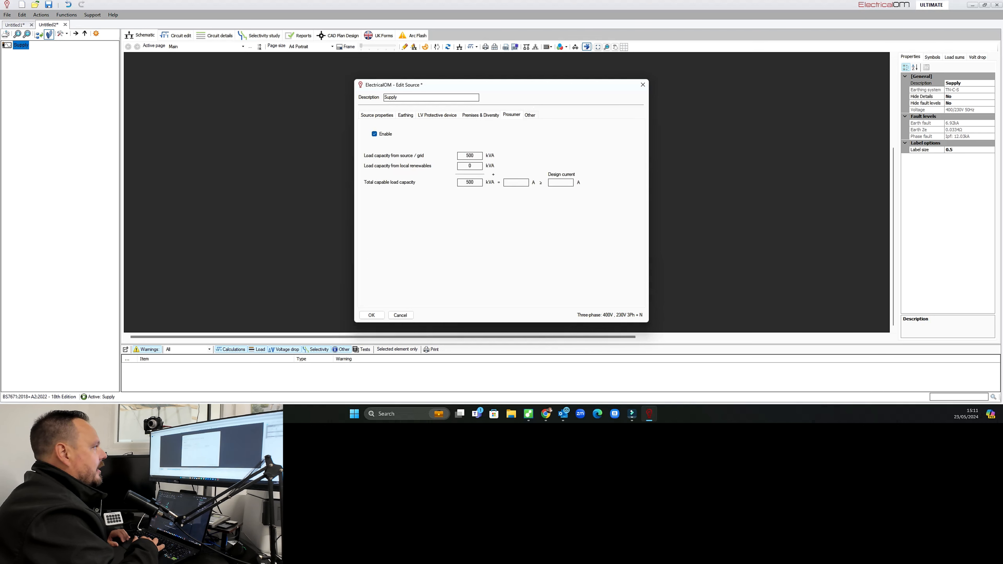
left_click(530, 115)
left_click(377, 115)
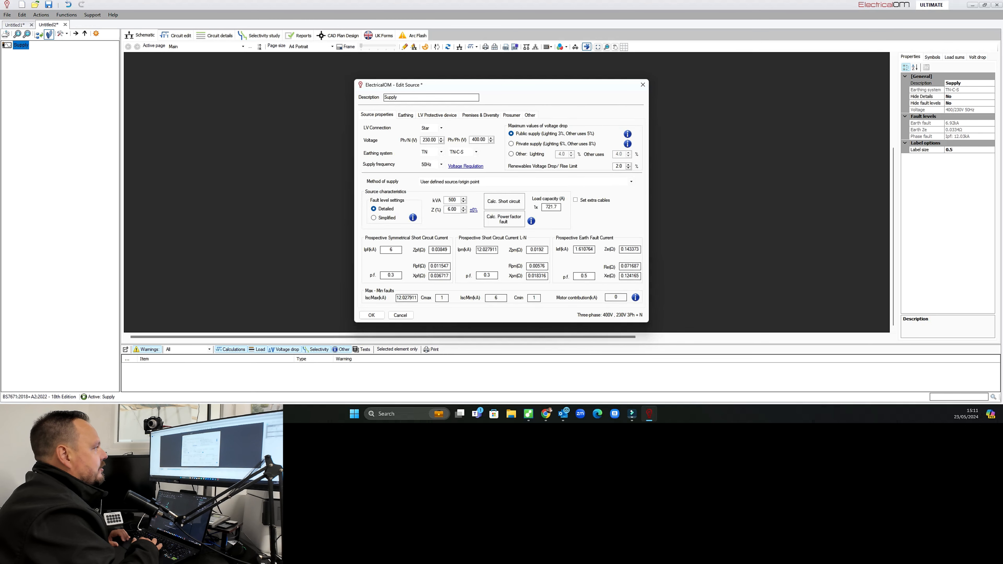
left_click(371, 315)
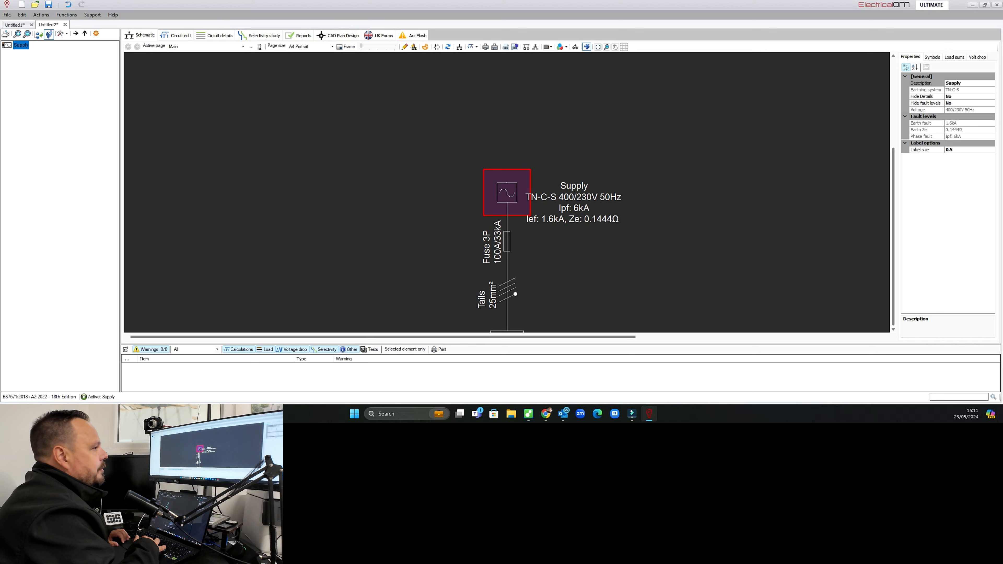
Insert a three-phase distribution board below the meter.
scroll(716, 245, "down", 1)
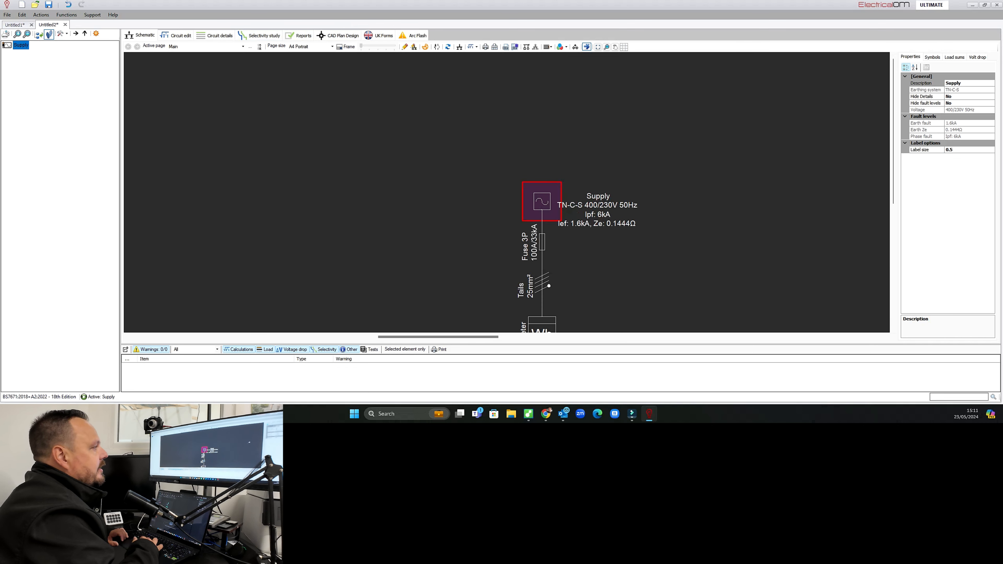
scroll(545, 176, "down", 3)
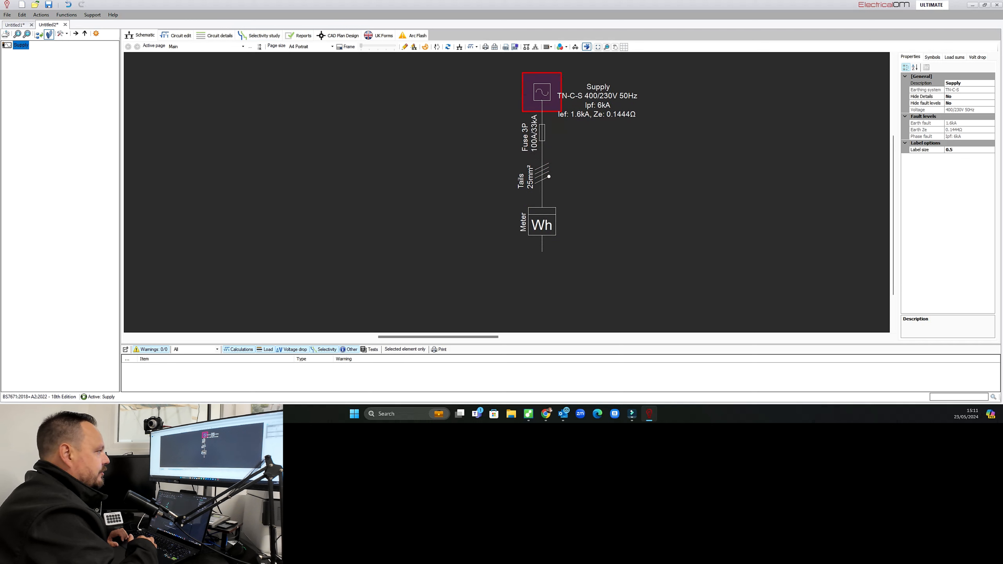
right_click(542, 232)
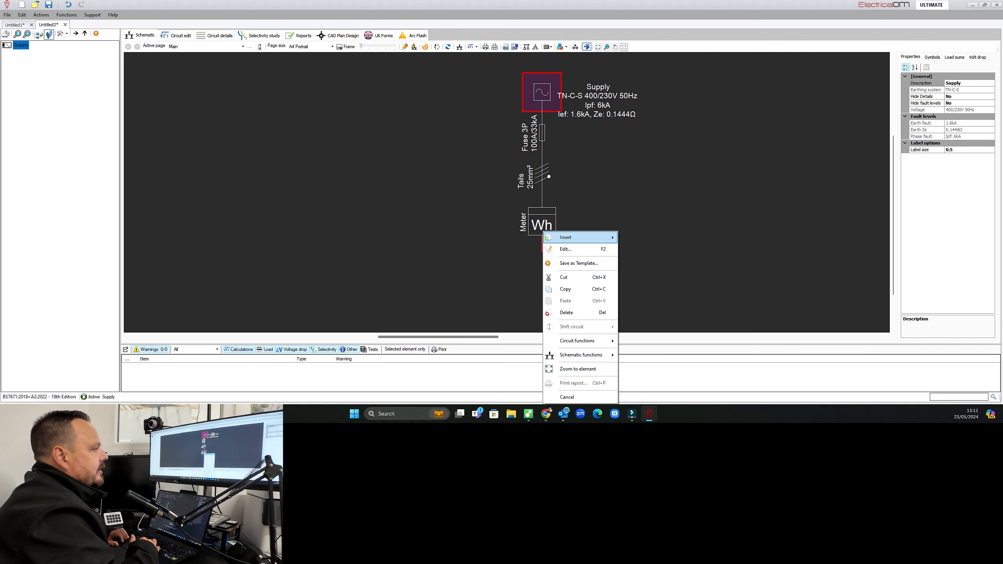
mouse_move(573, 237)
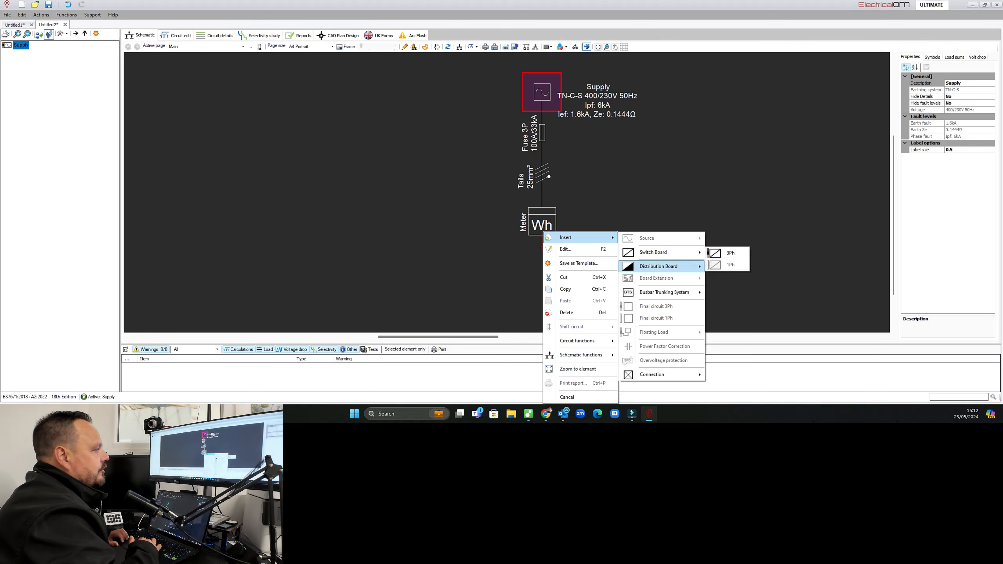
mouse_move(668, 266)
left_click(730, 267)
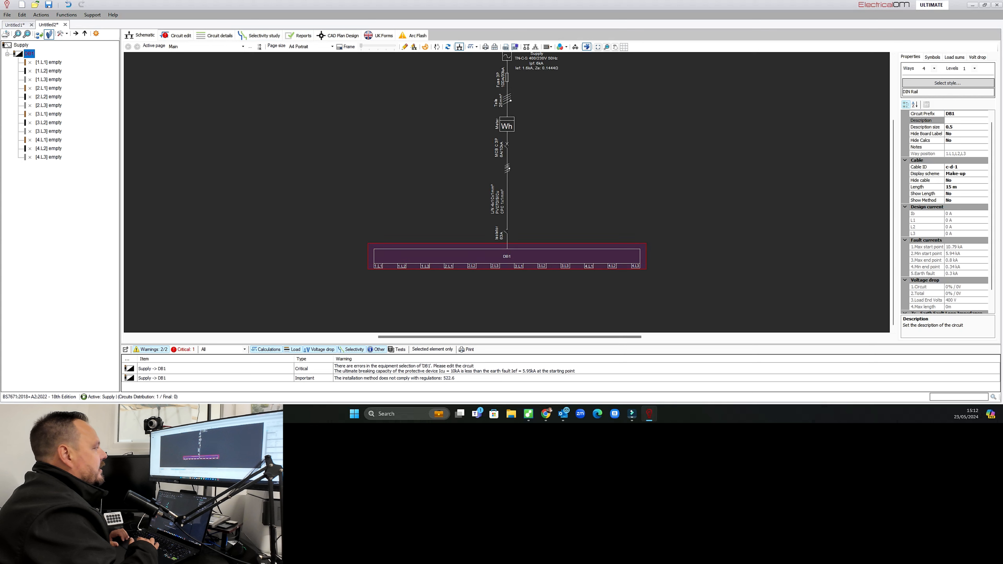
Insert a 3Ph Solar PV Inverter on the first way of distribution board DB1.
right_click(379, 266)
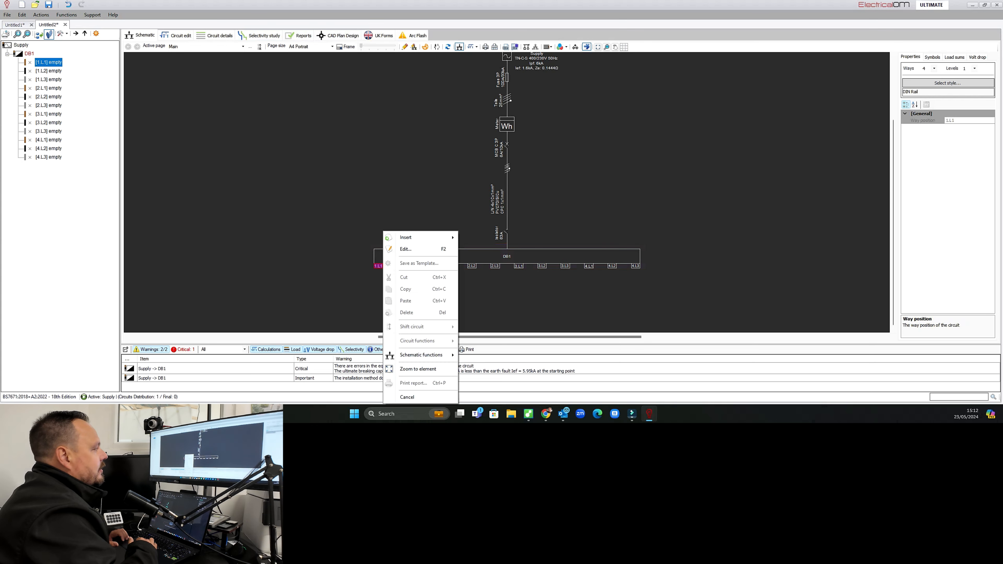
mouse_move(419, 237)
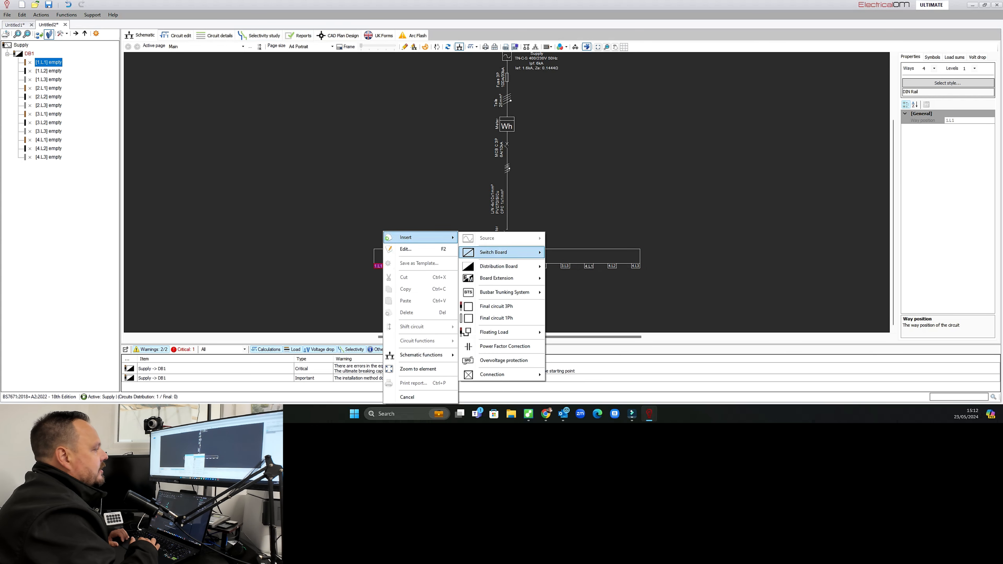
mouse_move(493, 374)
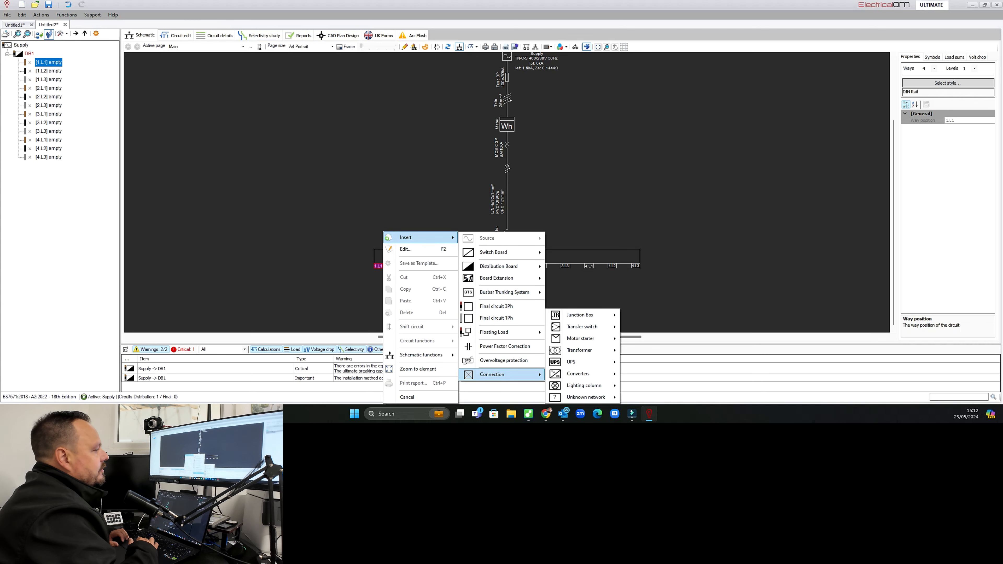
mouse_move(579, 373)
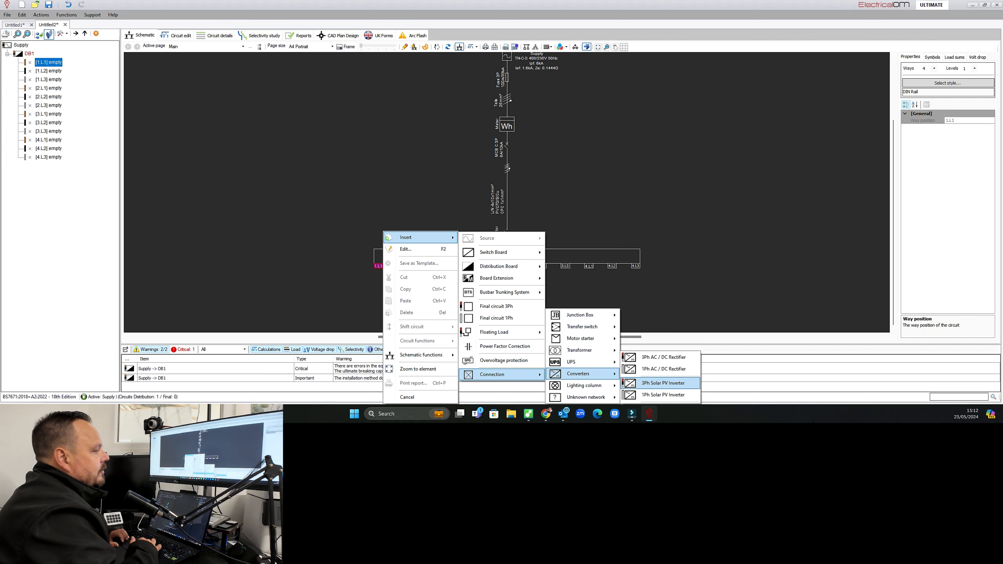
left_click(664, 383)
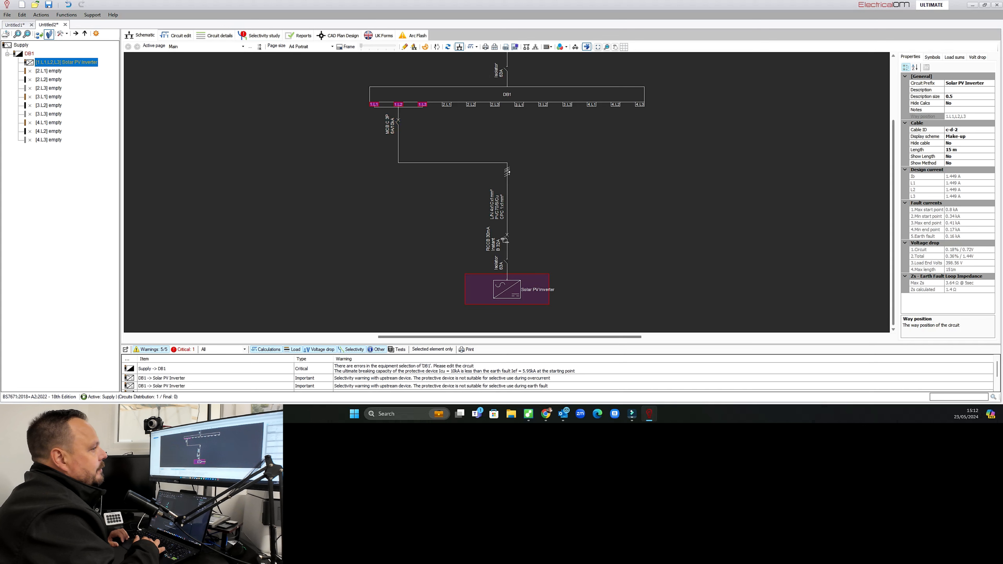
Open the DB1 incoming circuit for editing and disable its overcurrent protection.
scroll(507, 189, "up", 3)
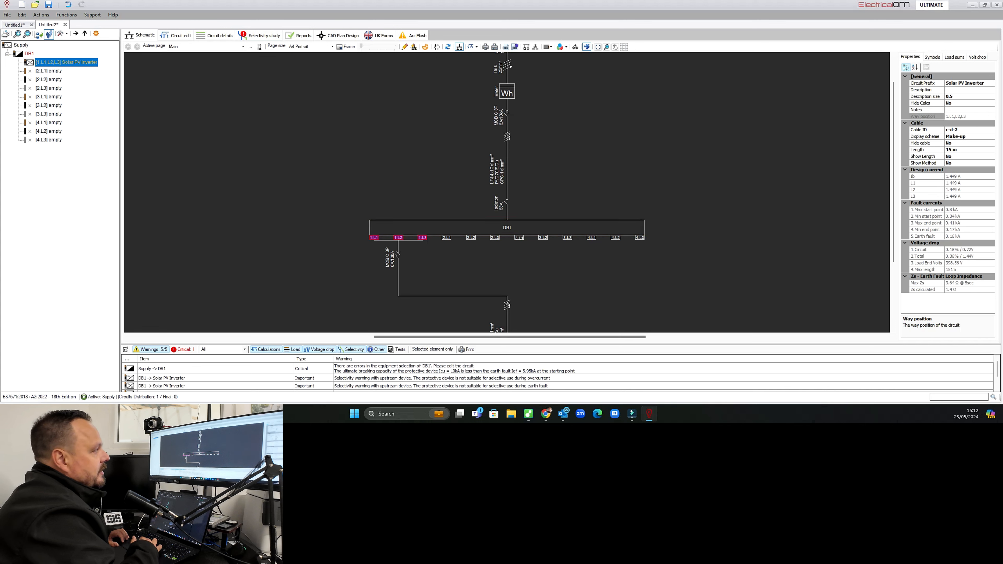
double_click(507, 115)
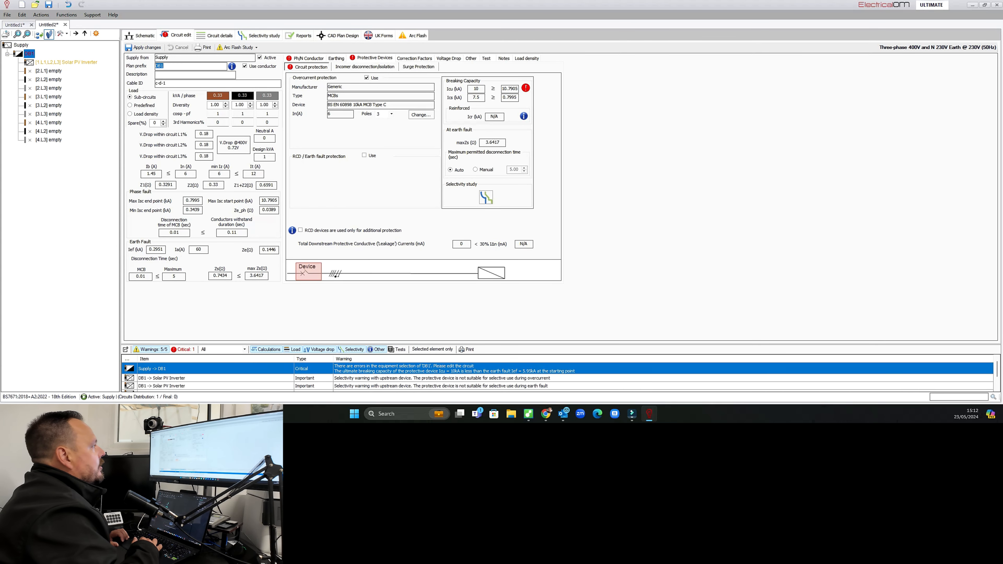
left_click(366, 78)
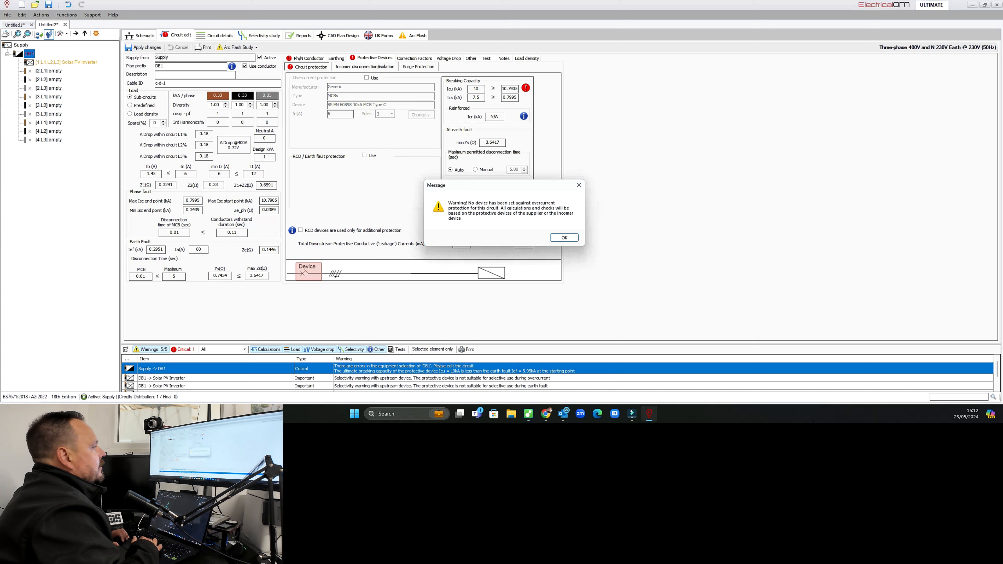
left_click(564, 238)
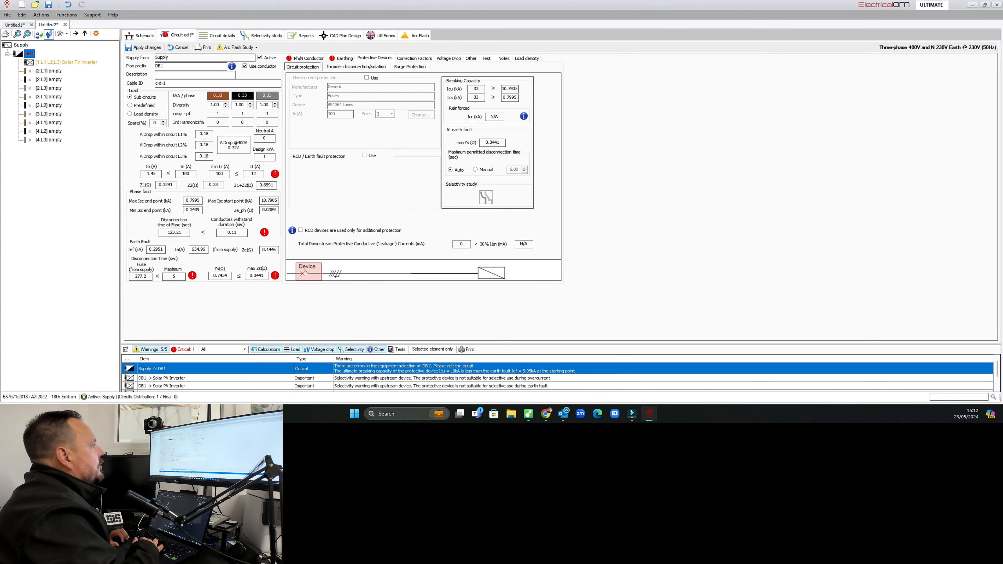
Set the separate CPC cross-section of the DB1 circuit to 16 mm².
left_click(342, 58)
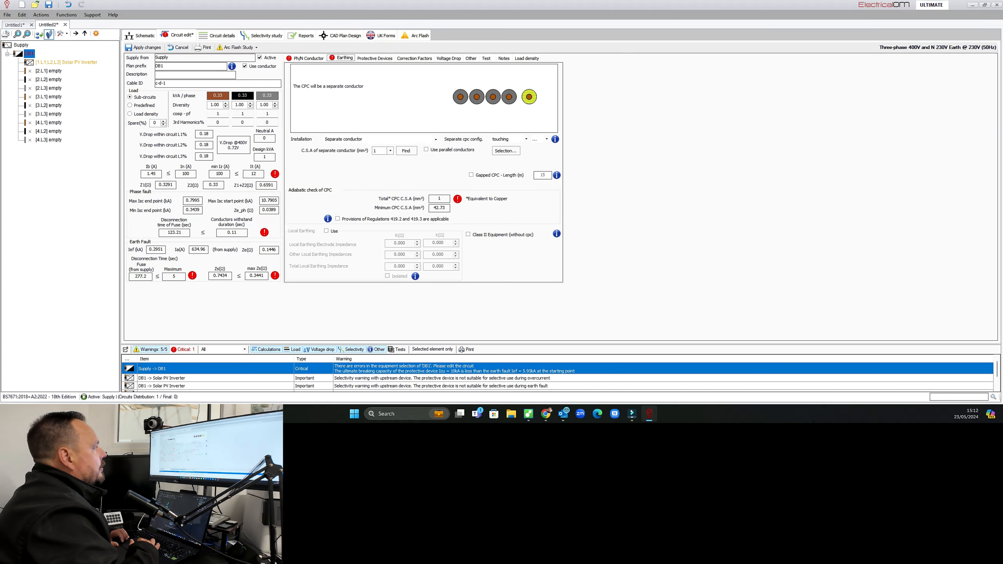
left_click(382, 150)
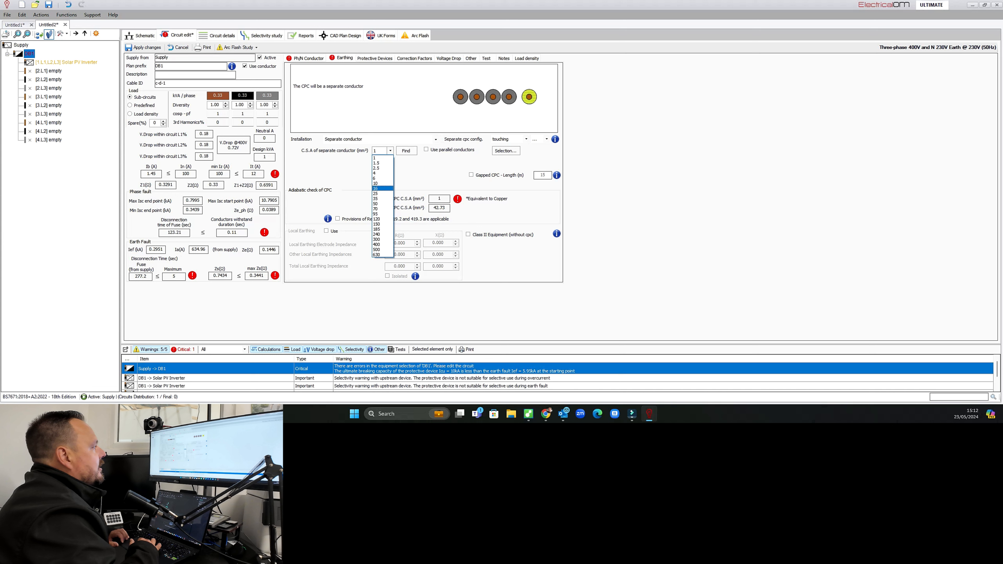
left_click(379, 188)
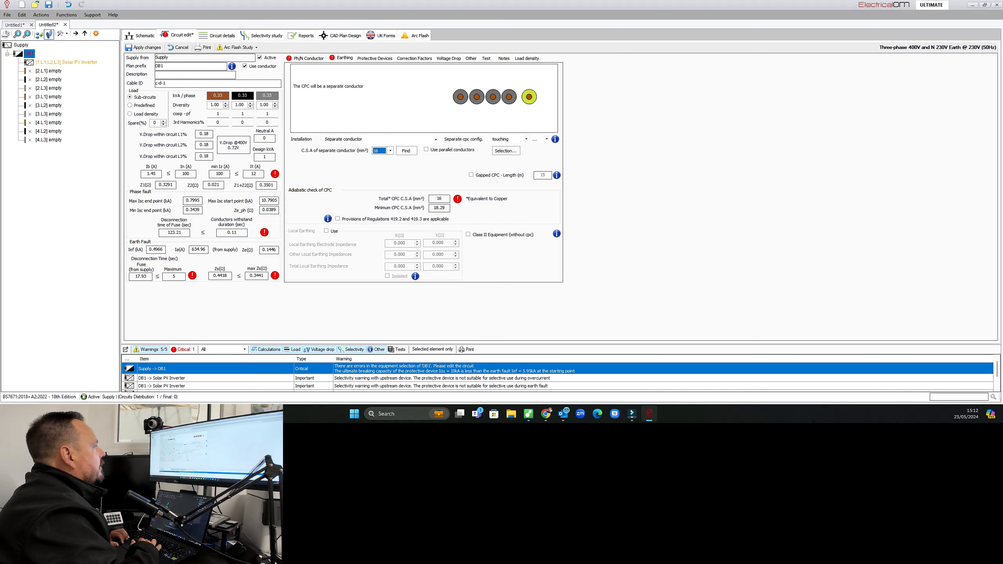
Set the phase conductor size to 25 mm² and the installation category to On or spaced from a surface.
left_click(308, 58)
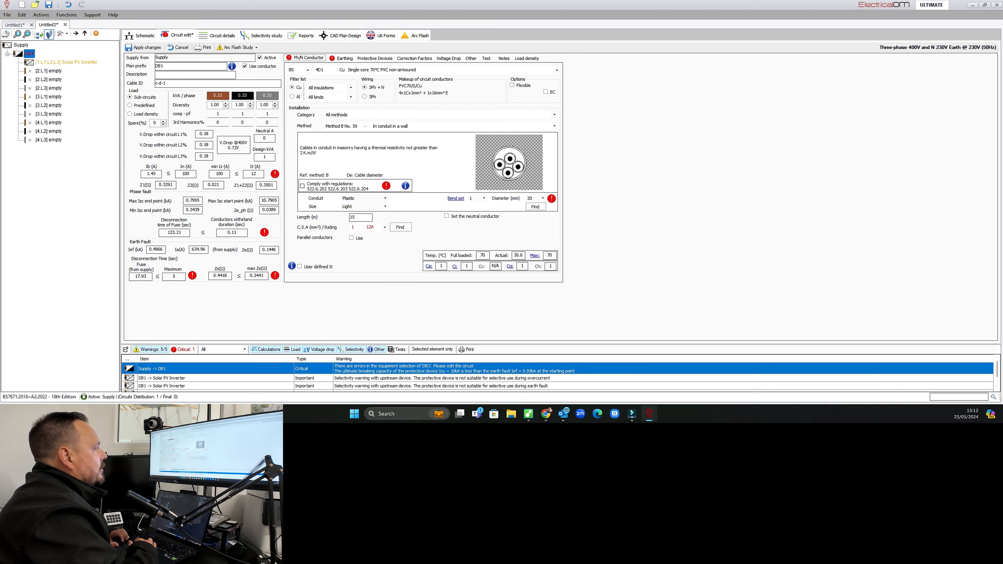
left_click(367, 226)
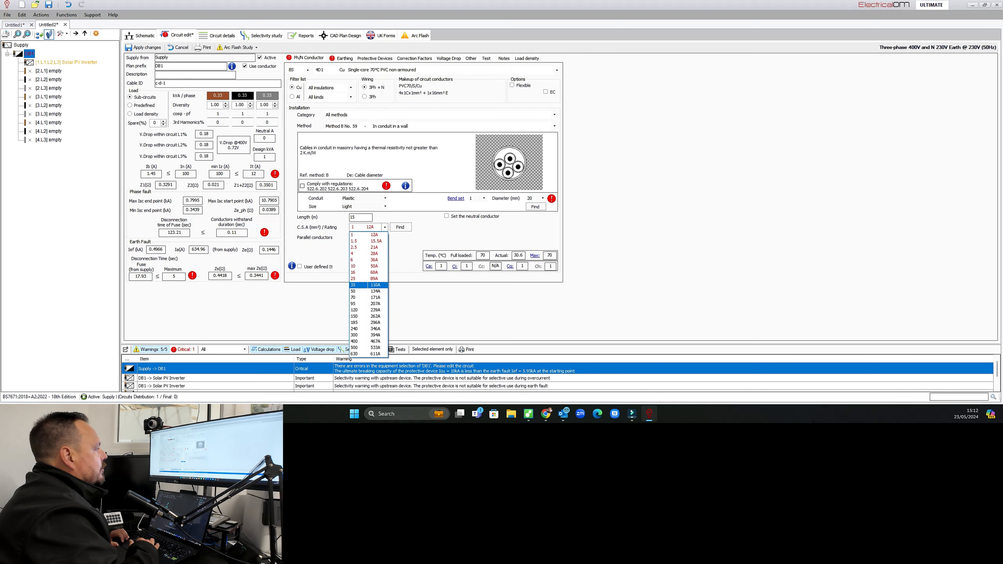
left_click(368, 279)
left_click(395, 115)
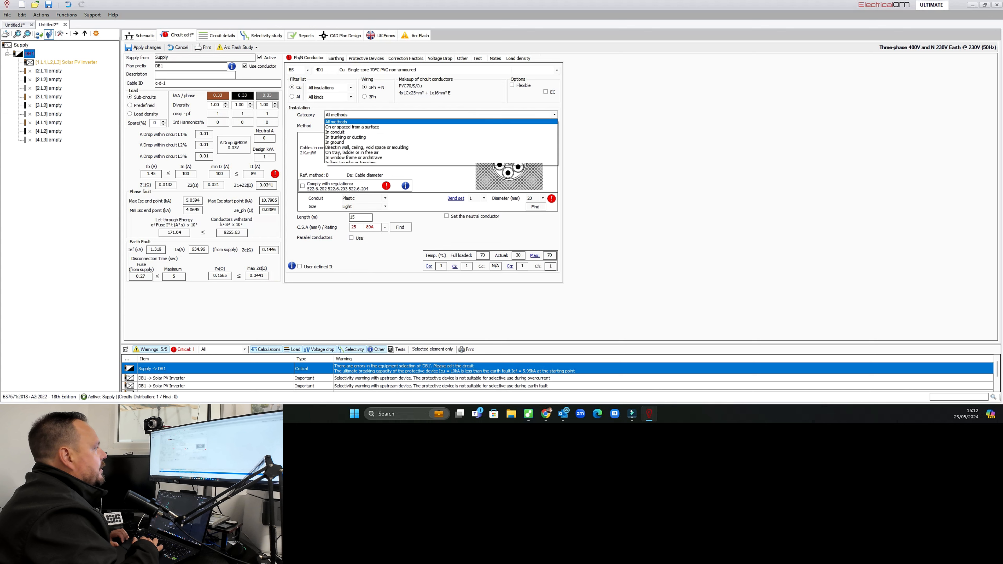
left_click(395, 127)
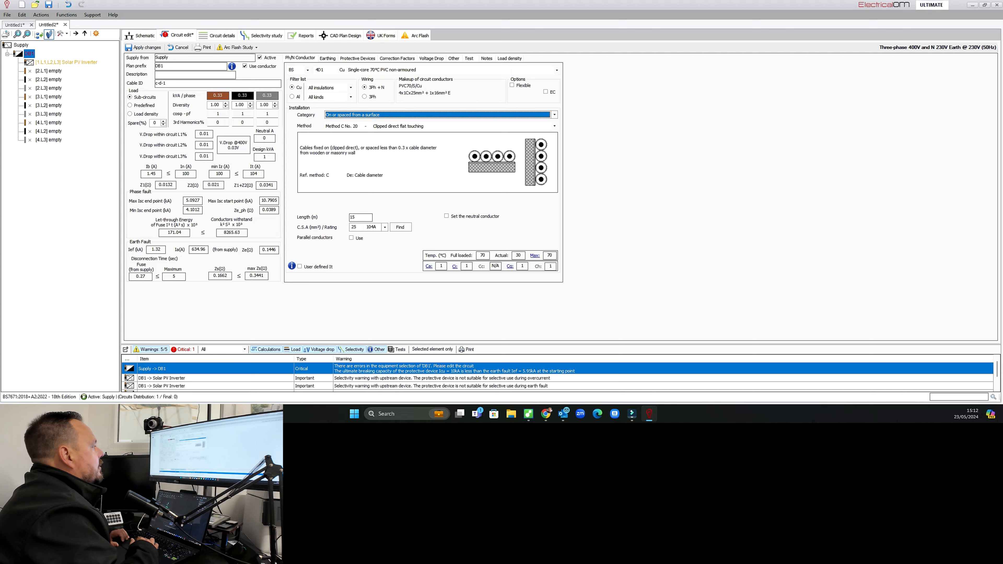
Set the DB1 incomer isolator rating to 100 A and apply the changes.
left_click(300, 58)
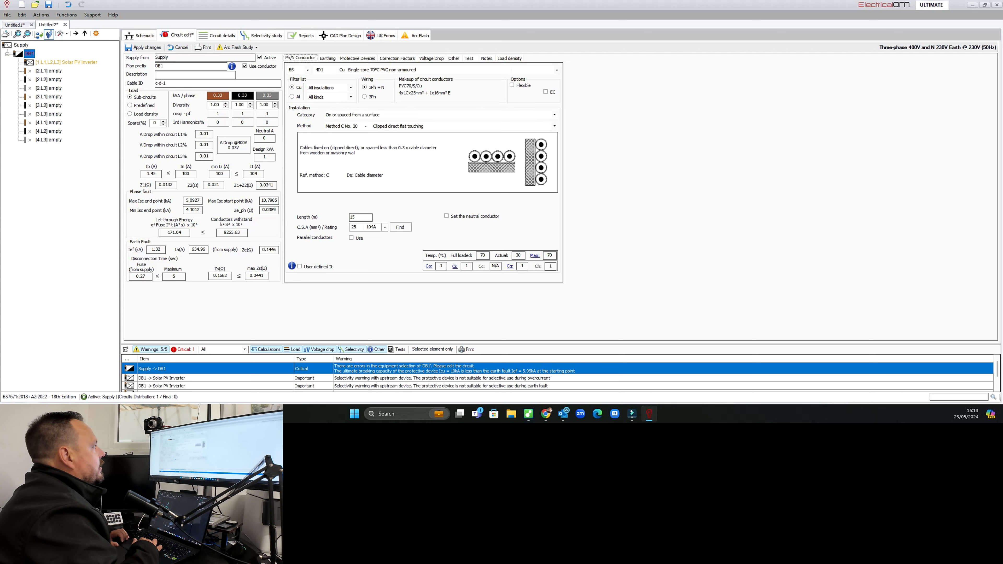
left_click(358, 58)
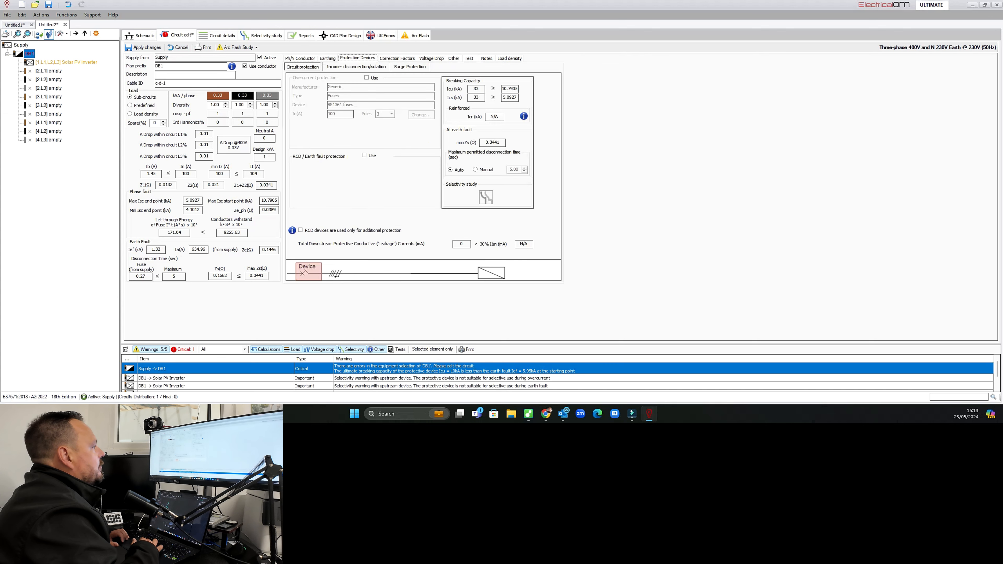
left_click(356, 67)
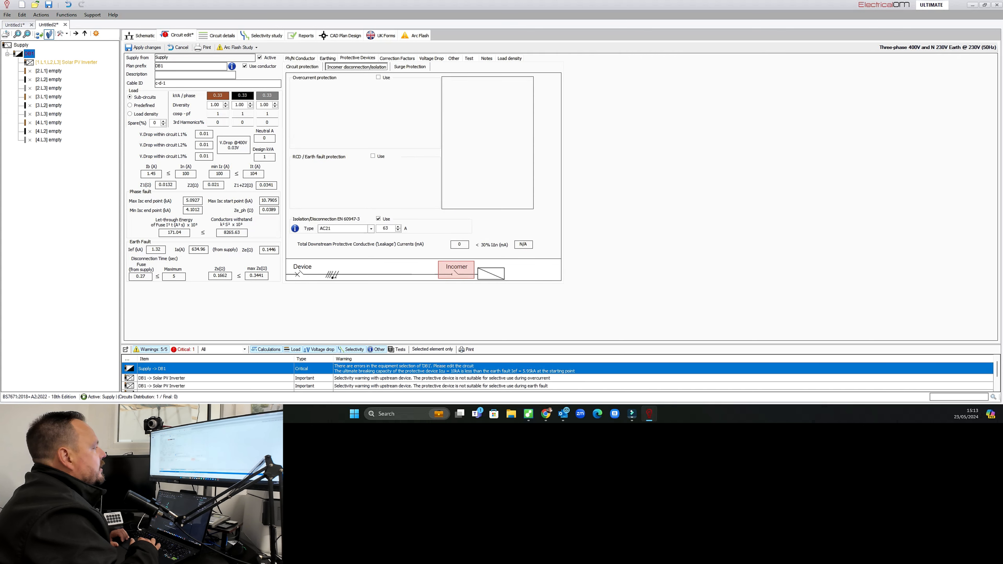
double_click(385, 229)
type("100")
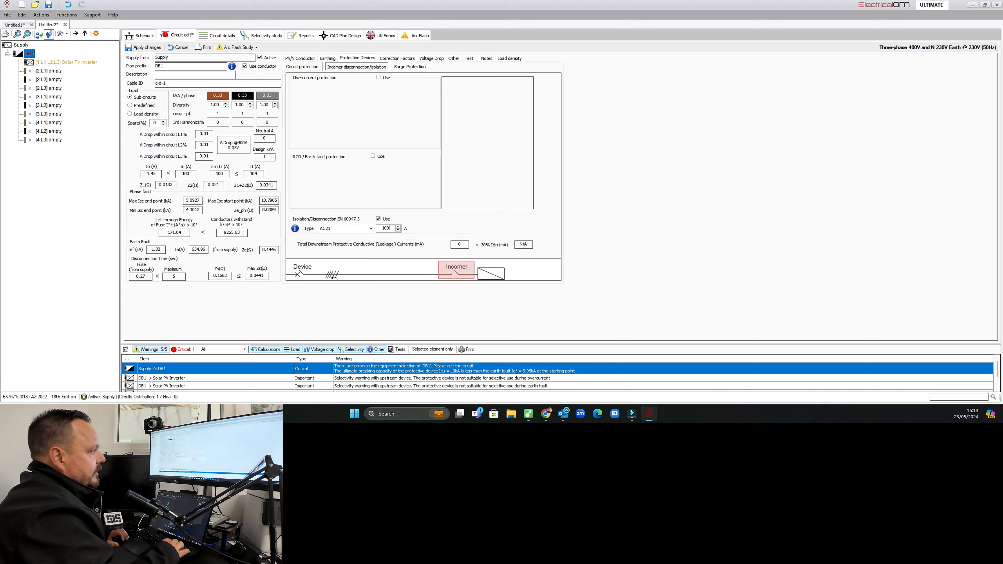
left_click(143, 47)
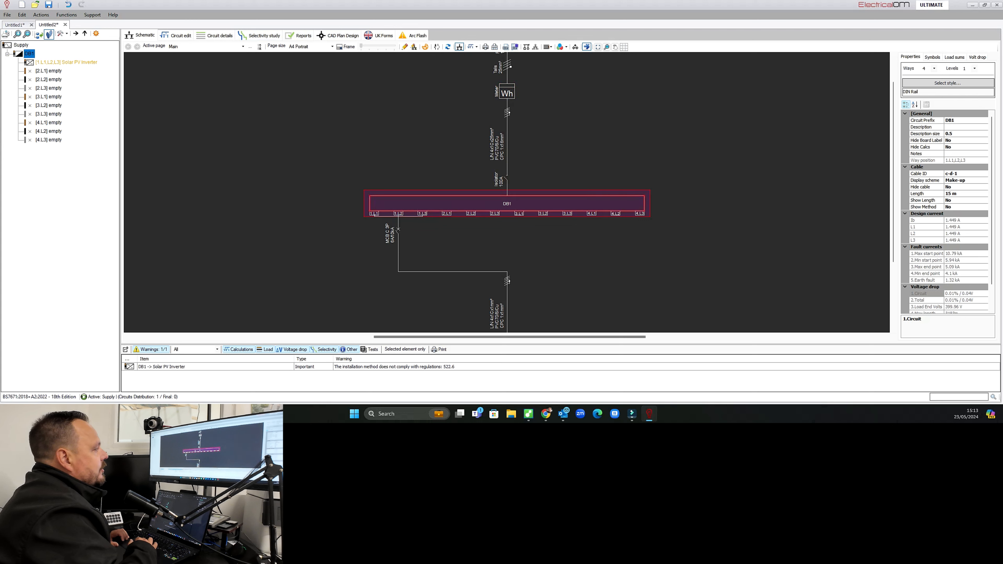
Open the solar PV inverter circuit and enter the description GivEnergy 11kW 3 phase.
scroll(507, 193, "down", 3)
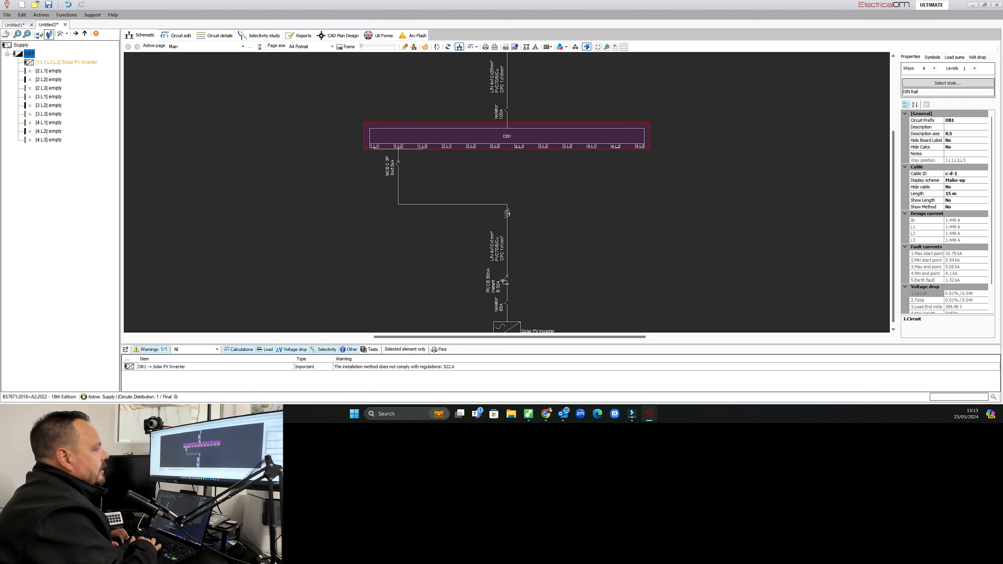
double_click(508, 205)
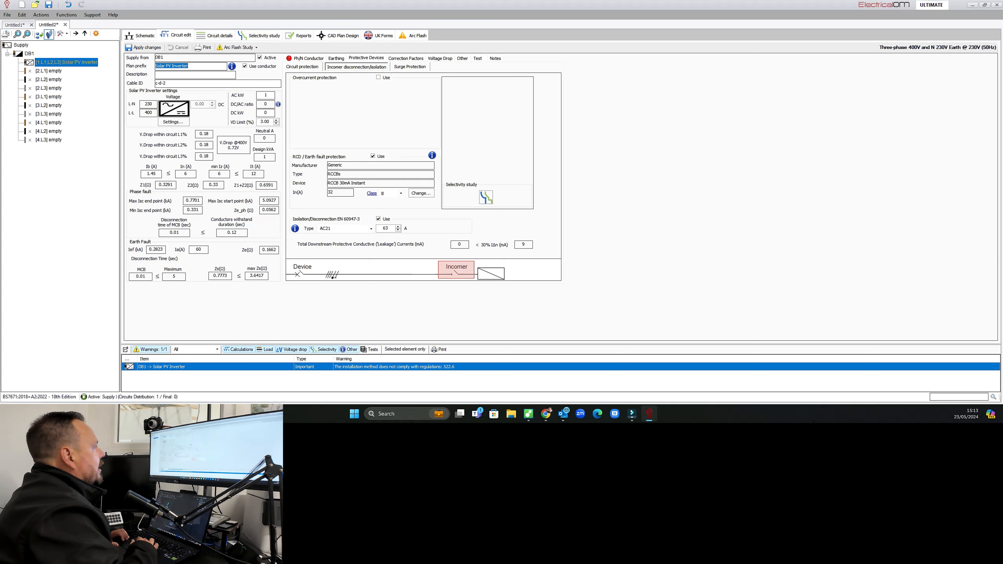
left_click(174, 75)
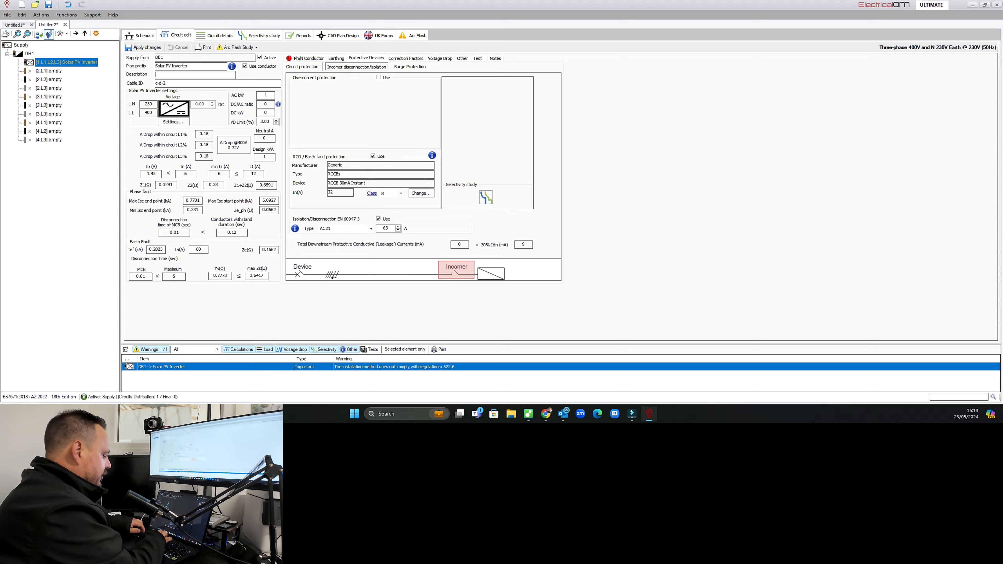
type("GivEnergy")
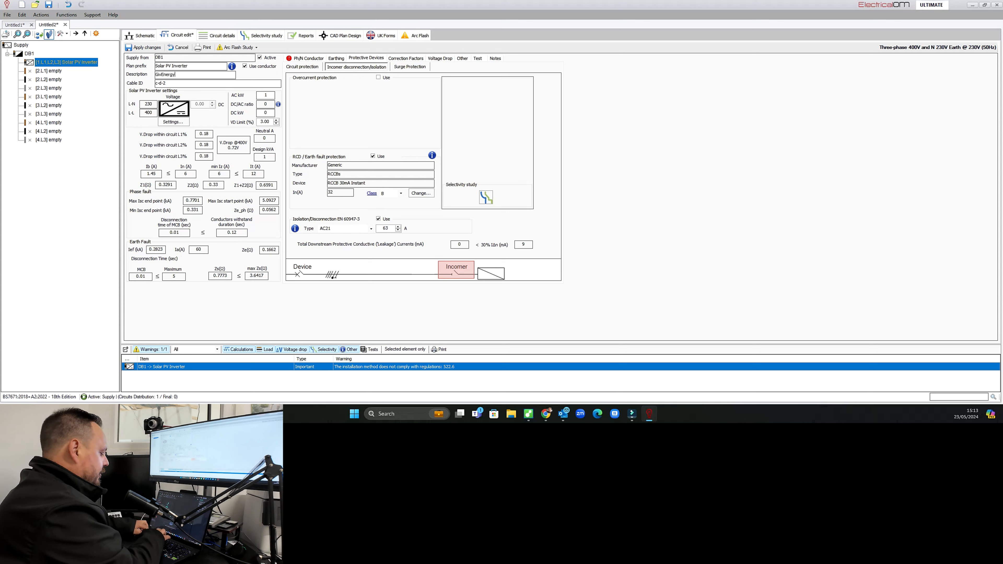
type(" 11")
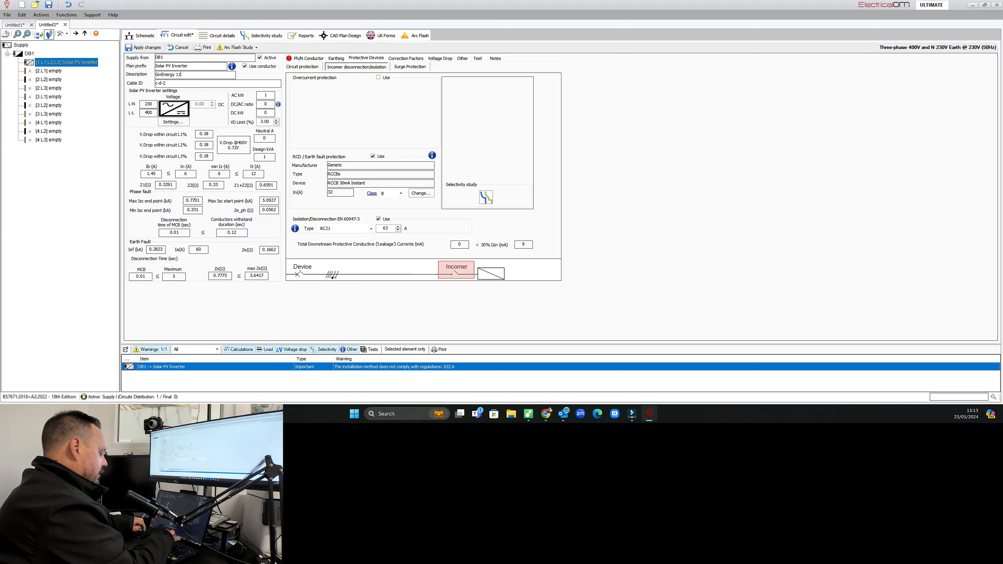
type("kW 3 phase")
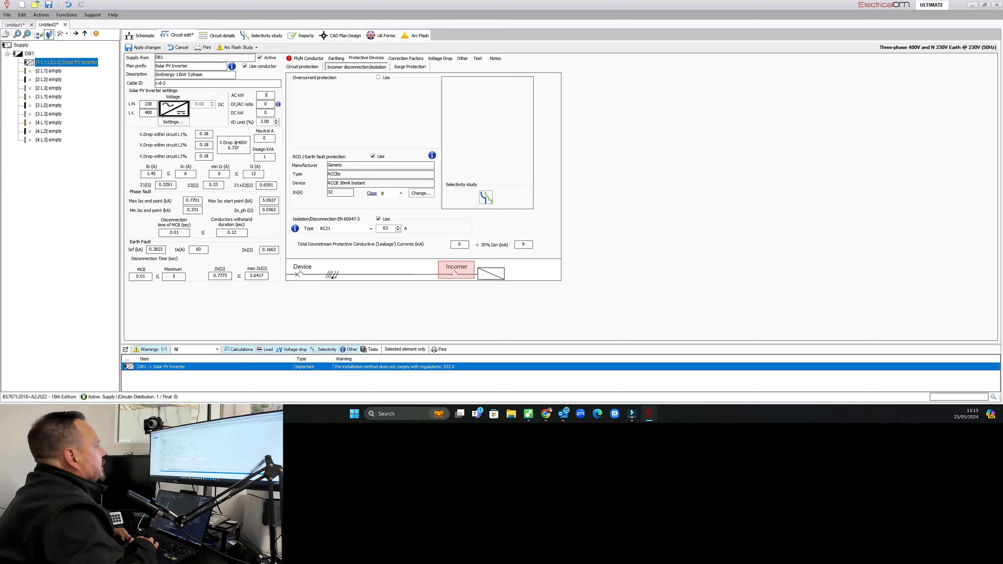
Set the inverter's AC kW to 11000.
type("1000")
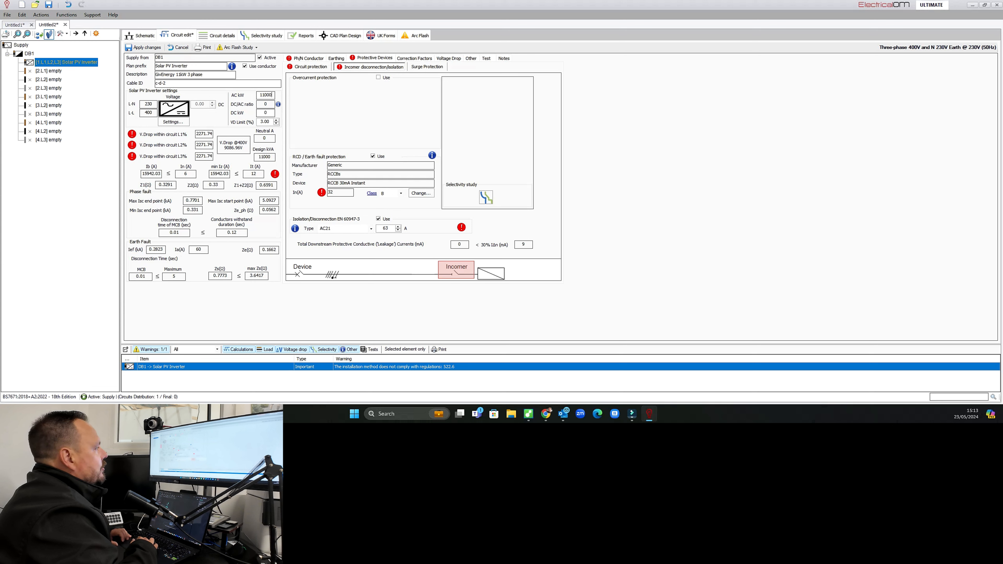
Change the inverter circuit cable to multicore 90°C XLPE armoured.
left_click(308, 58)
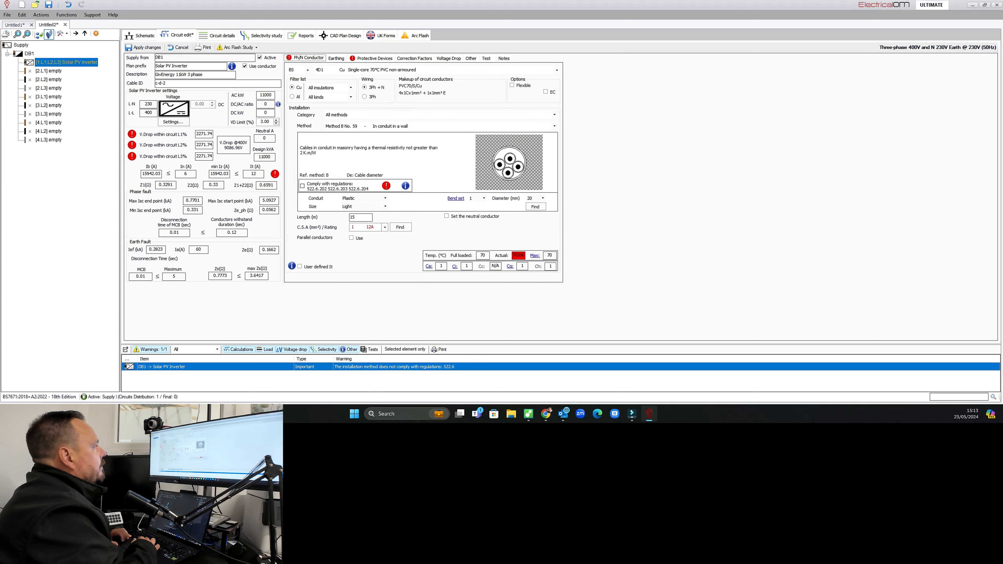
left_click(557, 71)
key("Down")
key("Return")
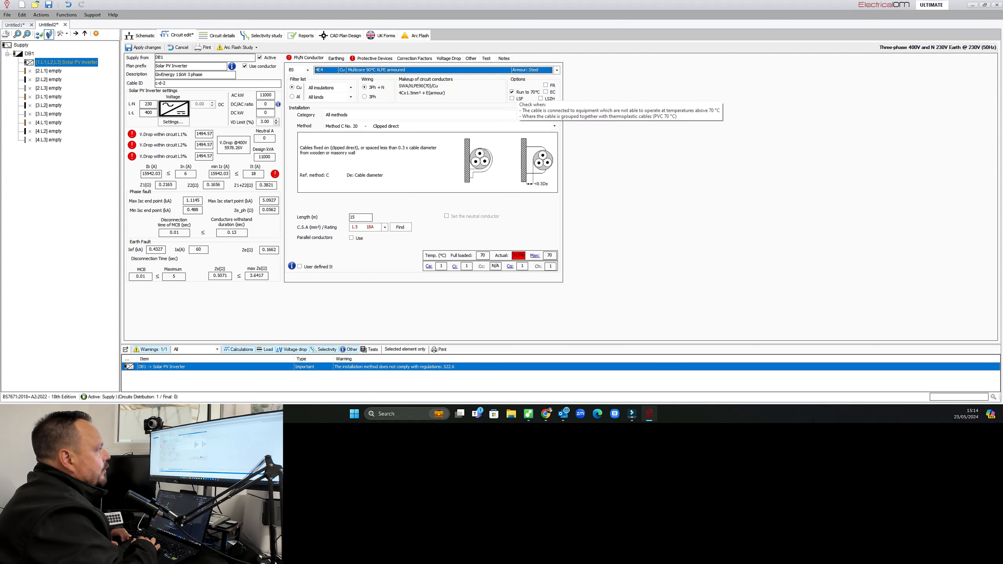
Set the installation method to Method E No. 31, on a perforated cable tray.
left_click(555, 127)
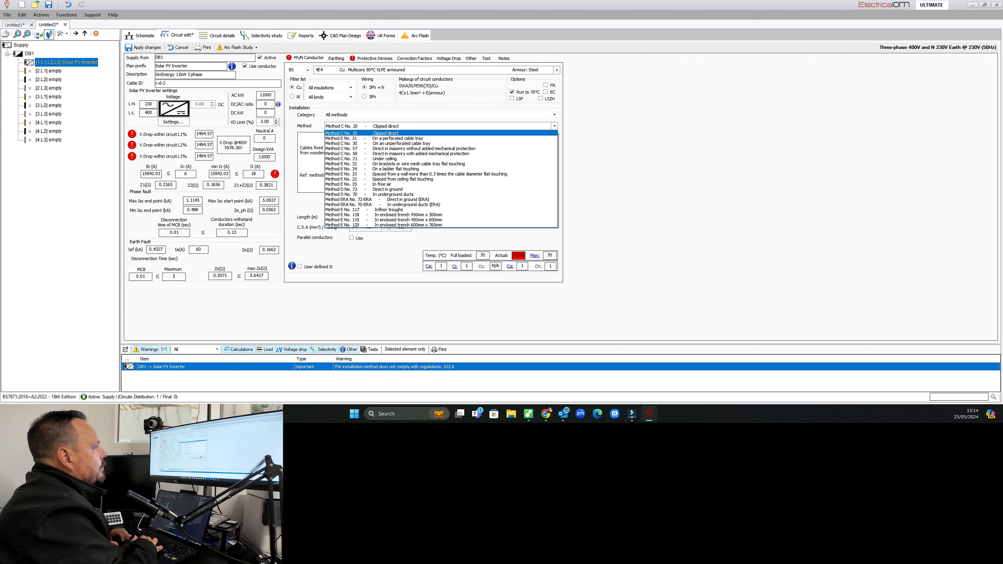
key("Down")
key("Return")
left_click(385, 227)
key("Return")
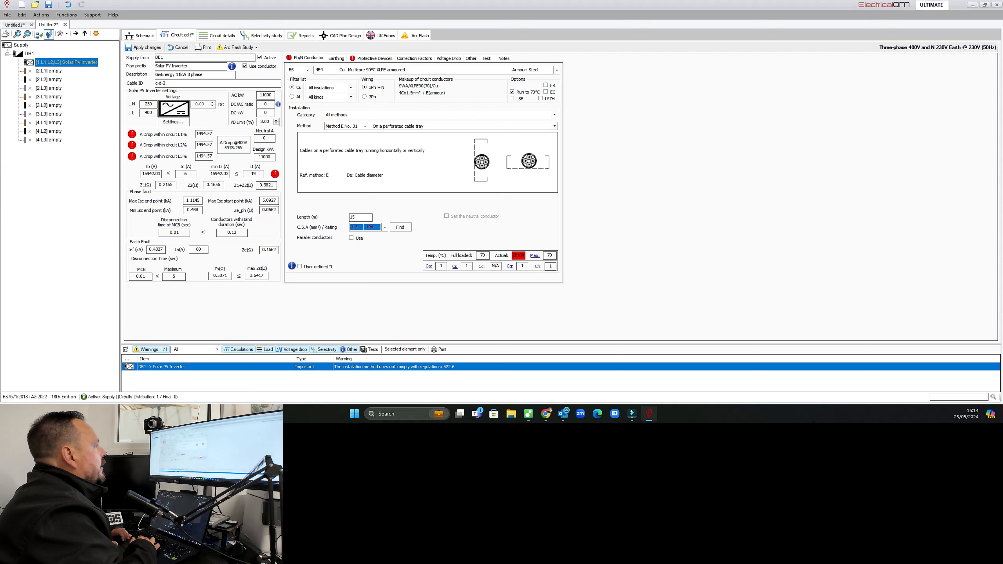
Set the inverter cable's cross-section to 10 mm².
left_click(357, 217)
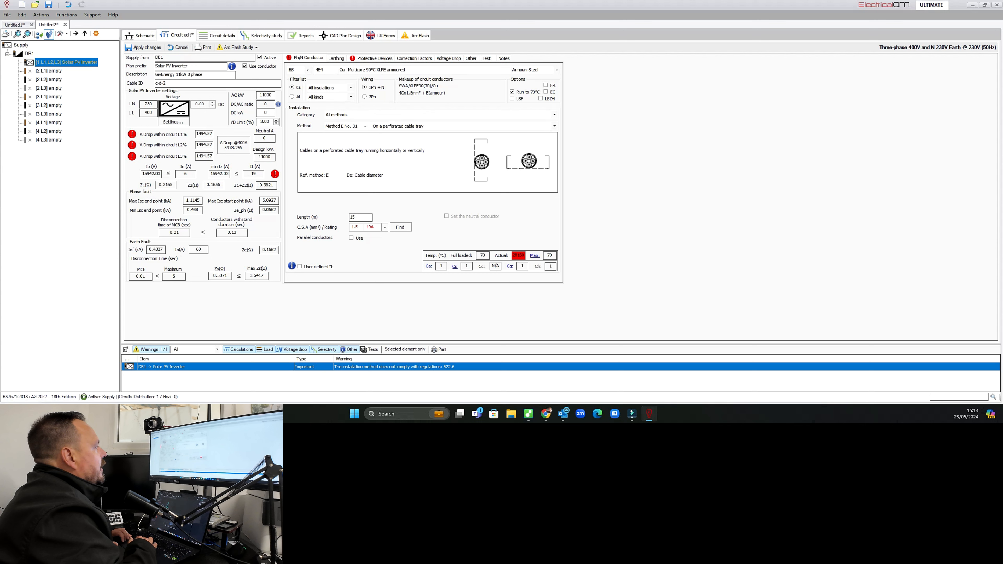
left_click(384, 227)
left_click(368, 261)
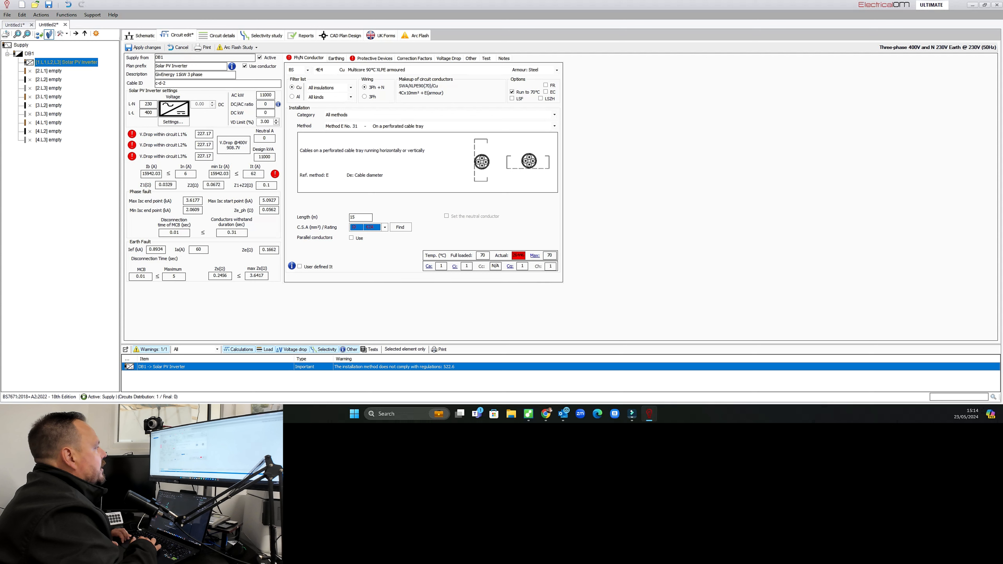
Enable overcurrent protection and select a Proteus EN 61009 4P 3M 30mA 10kA Type C RCBO rated 32 A.
left_click(374, 58)
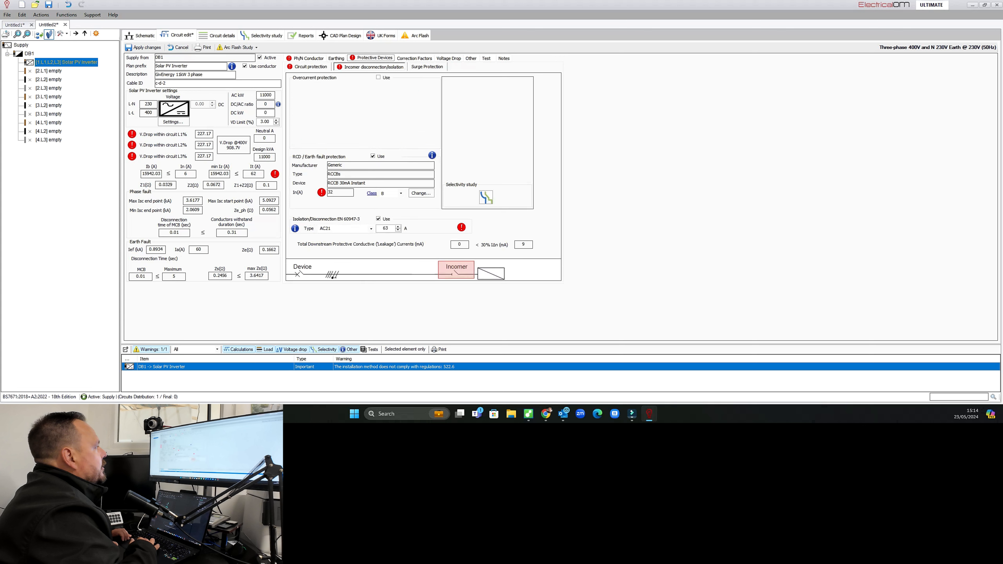
left_click(378, 78)
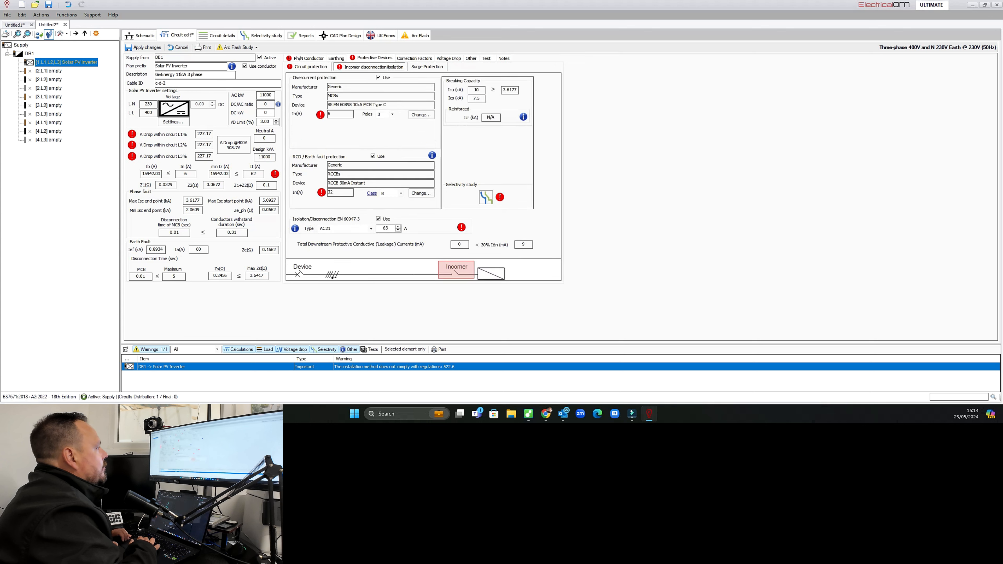
left_click(421, 115)
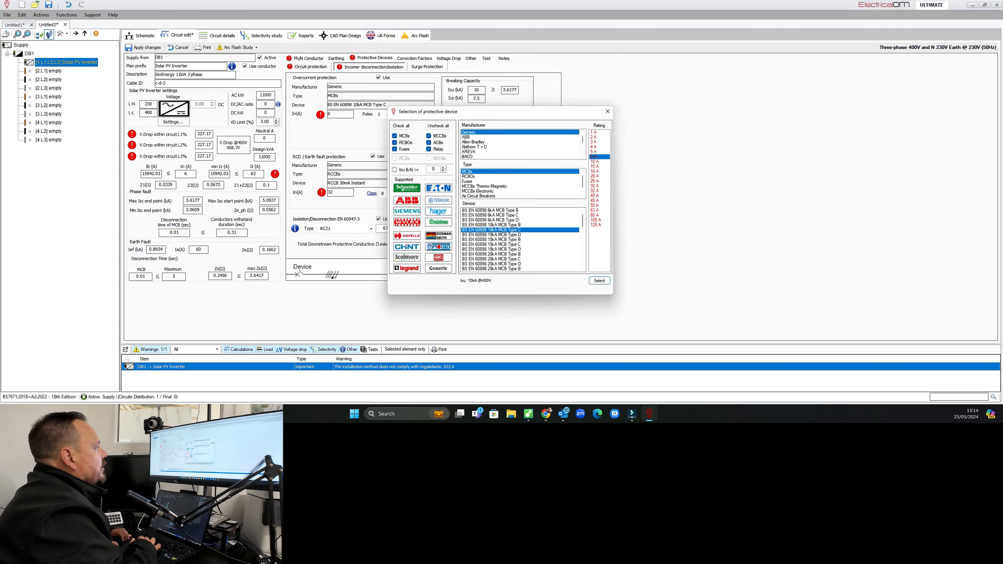
left_click(437, 249)
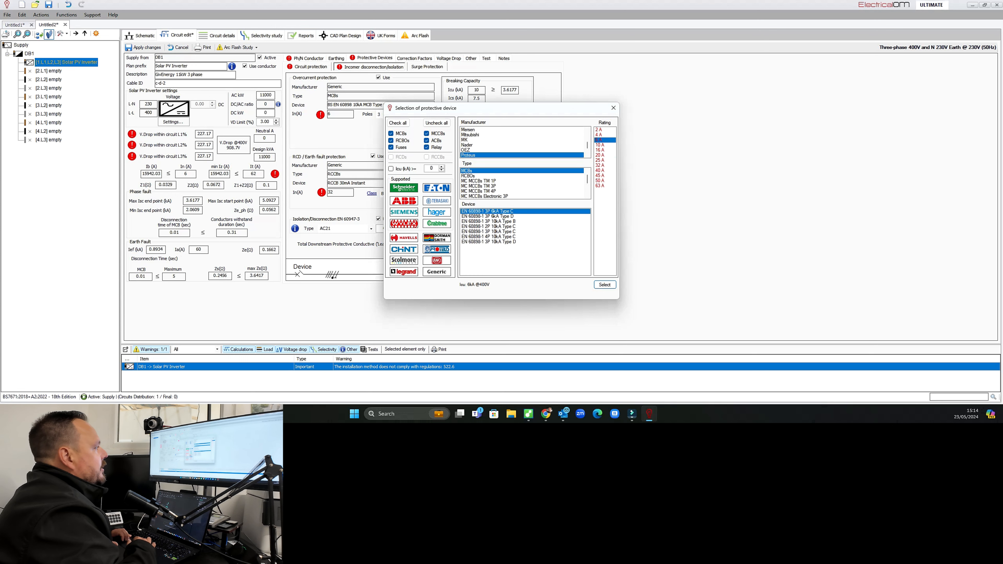
left_click(468, 176)
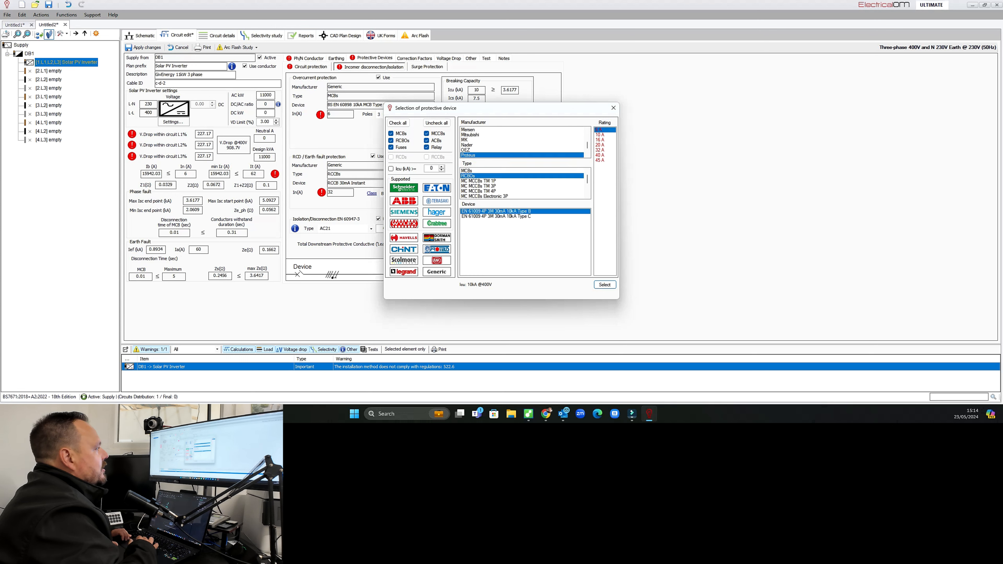
left_click(496, 216)
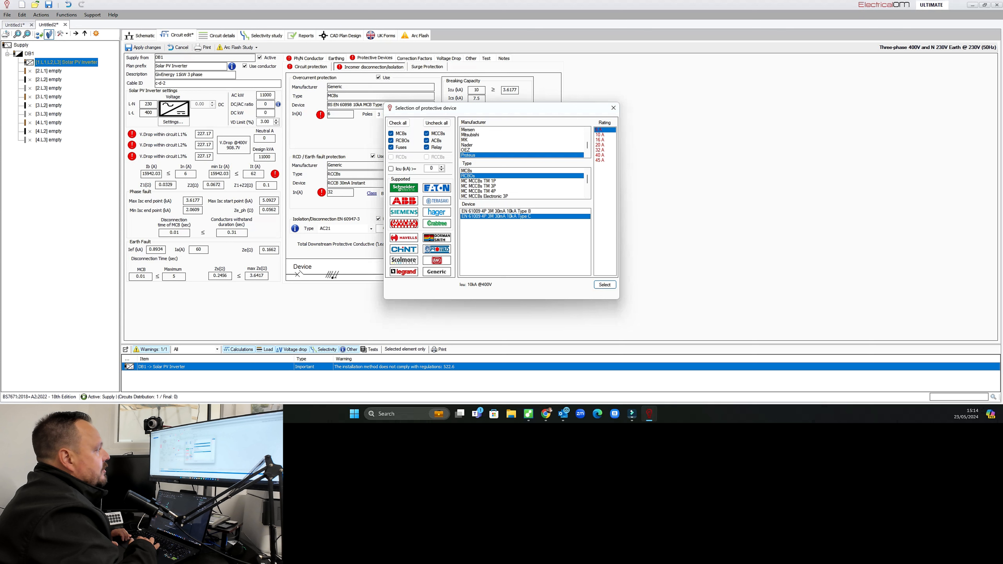
left_click(601, 151)
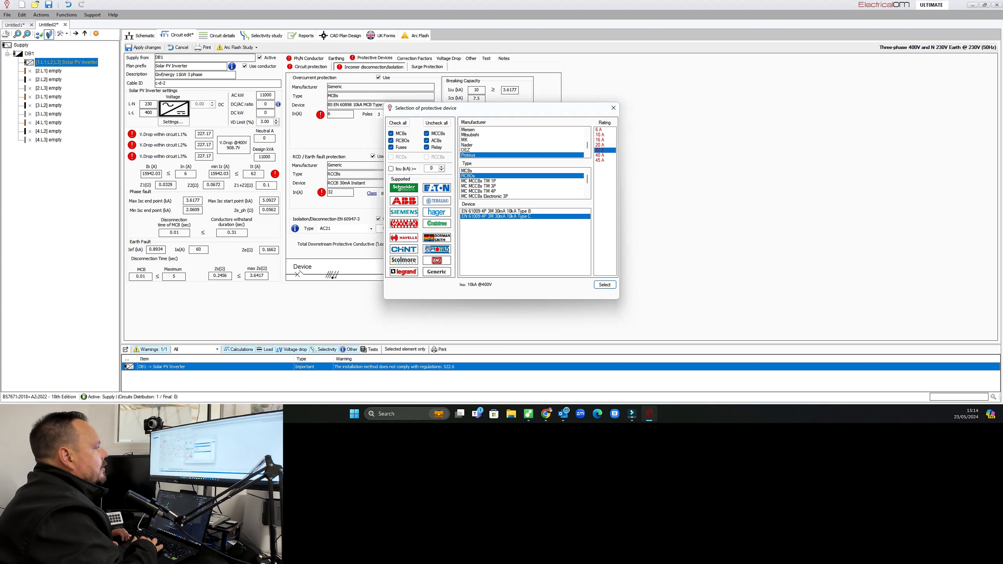
left_click(605, 284)
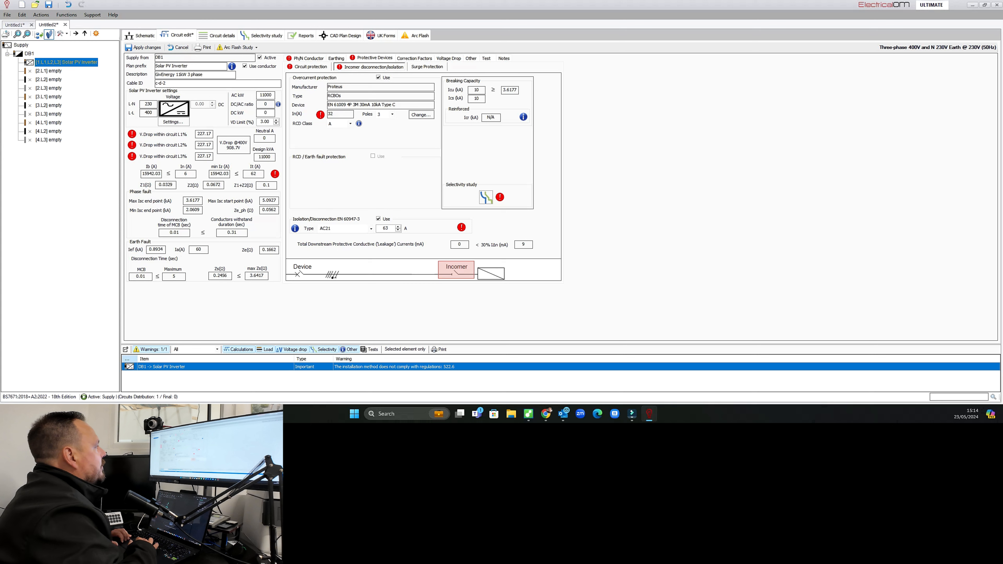
Set the inverter's AC kW to 11 and save the circuit changes.
left_click_drag(273, 94, 261, 94)
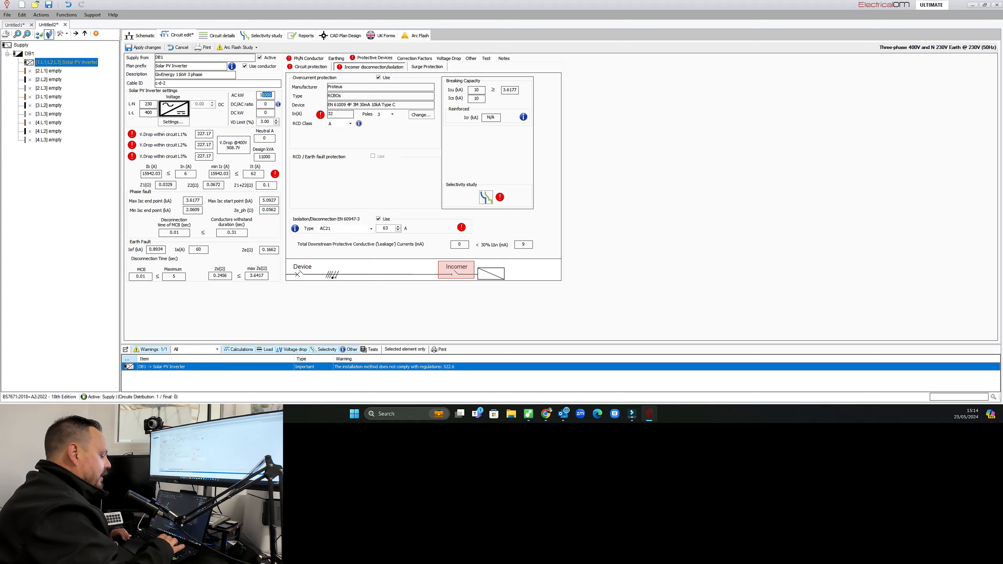
type("11")
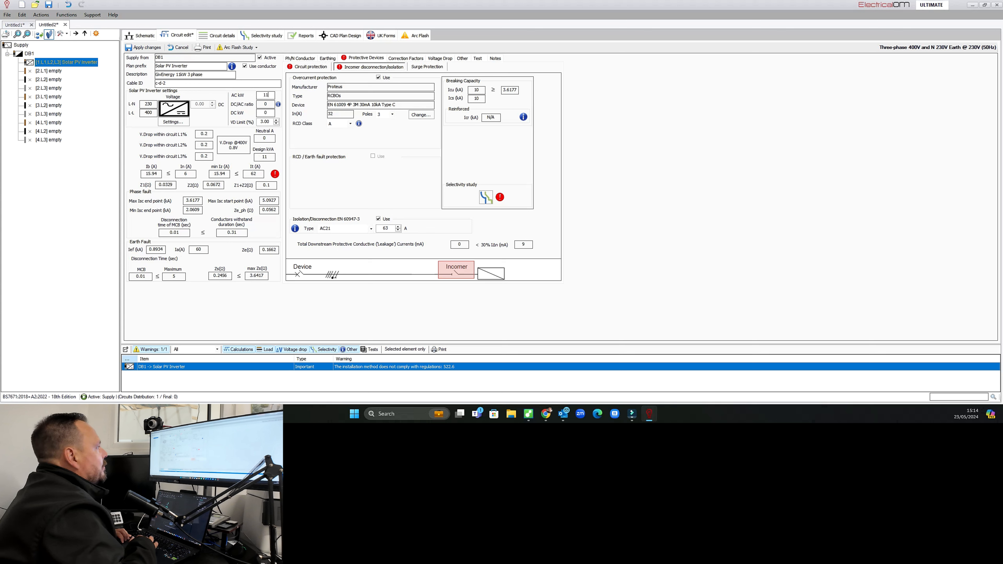
left_click(310, 66)
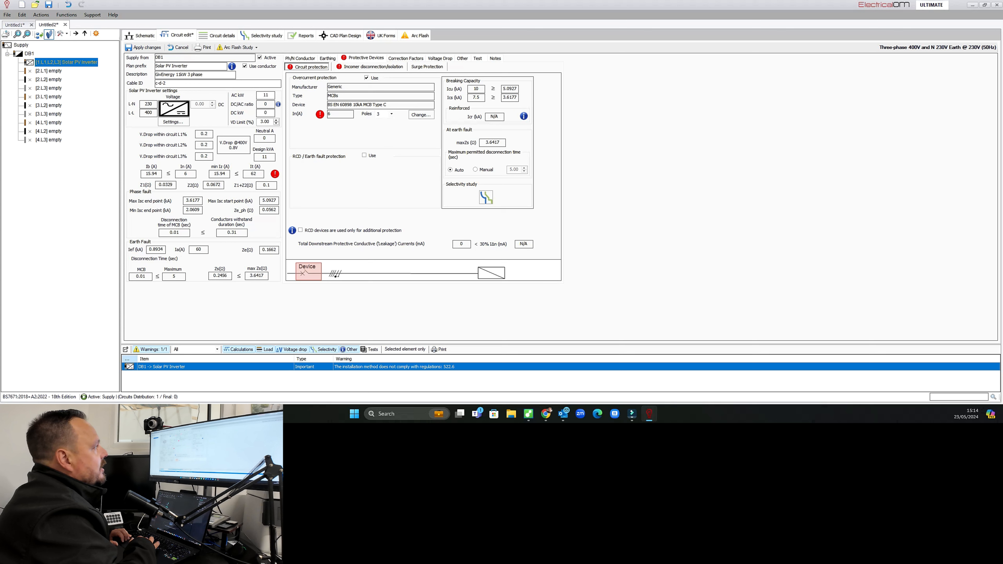
left_click(140, 36)
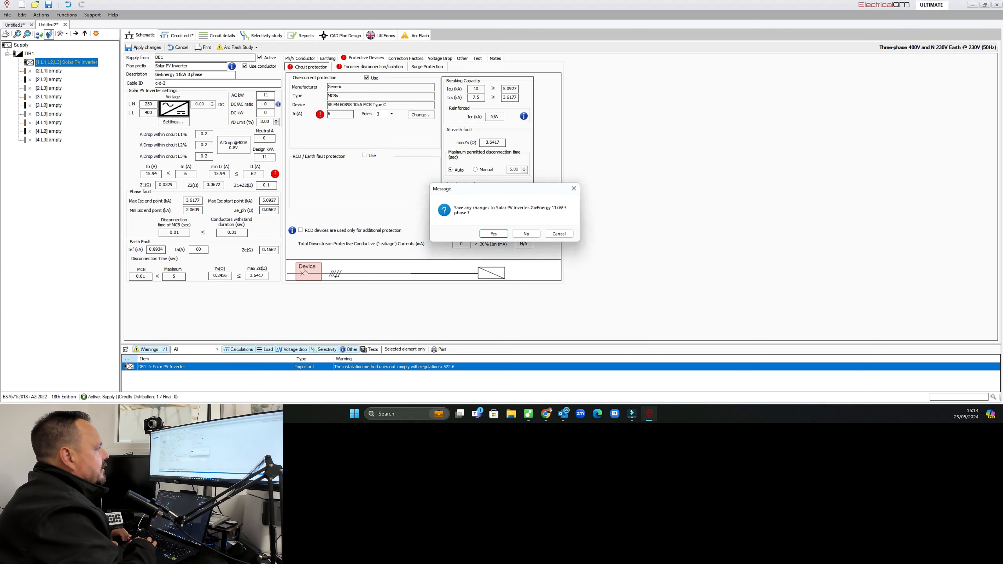
left_click(494, 233)
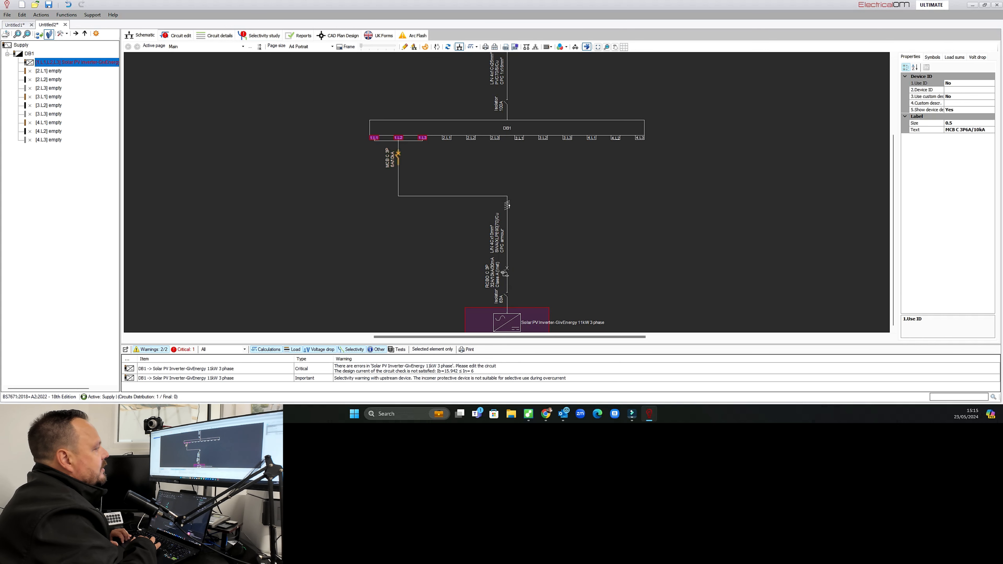
Reopen the inverter circuit and disable its overcurrent protection.
double_click(506, 274)
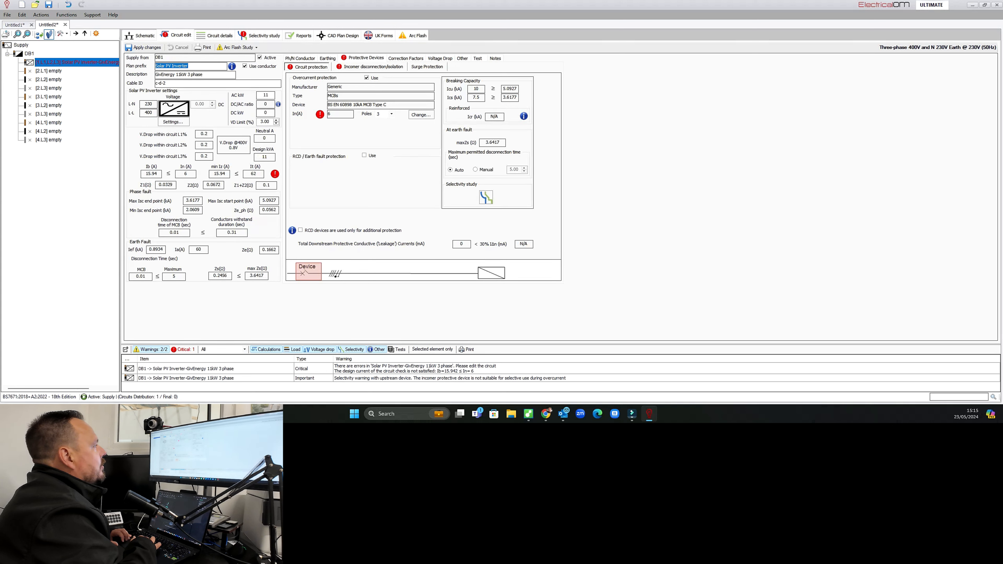
left_click(367, 78)
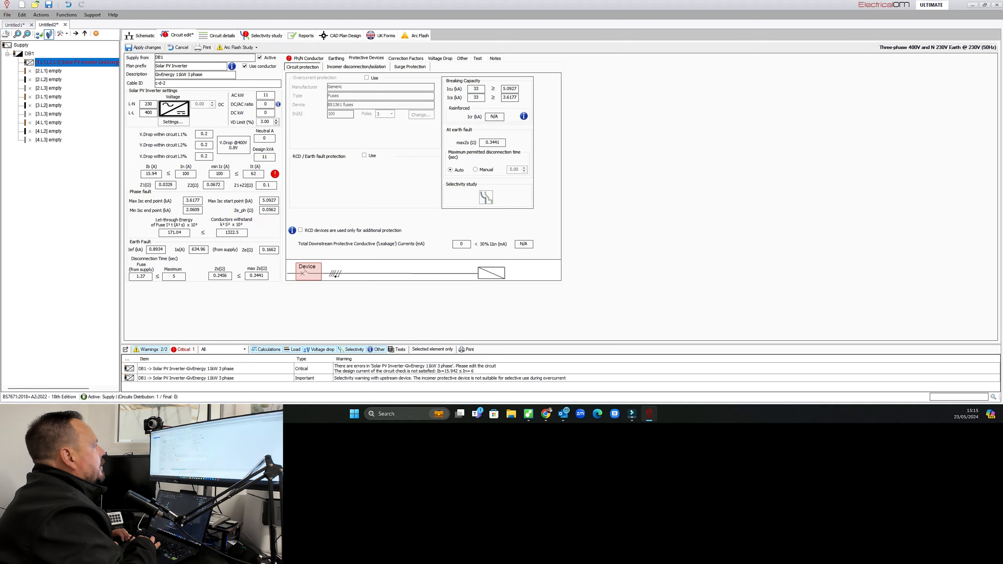
Set the inverter cable's earthing installation to cable armour and core of the cable.
left_click(308, 58)
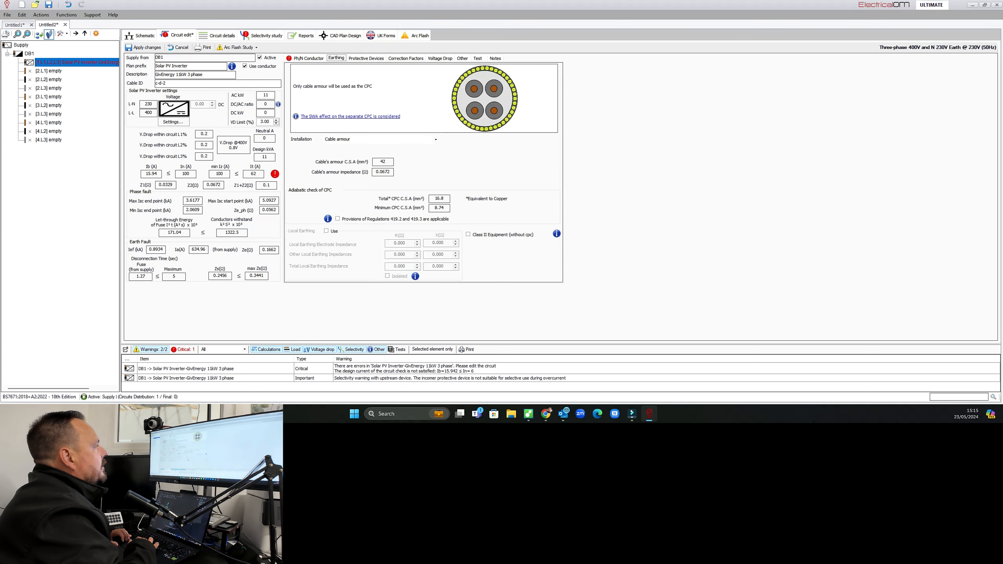
left_click(385, 227)
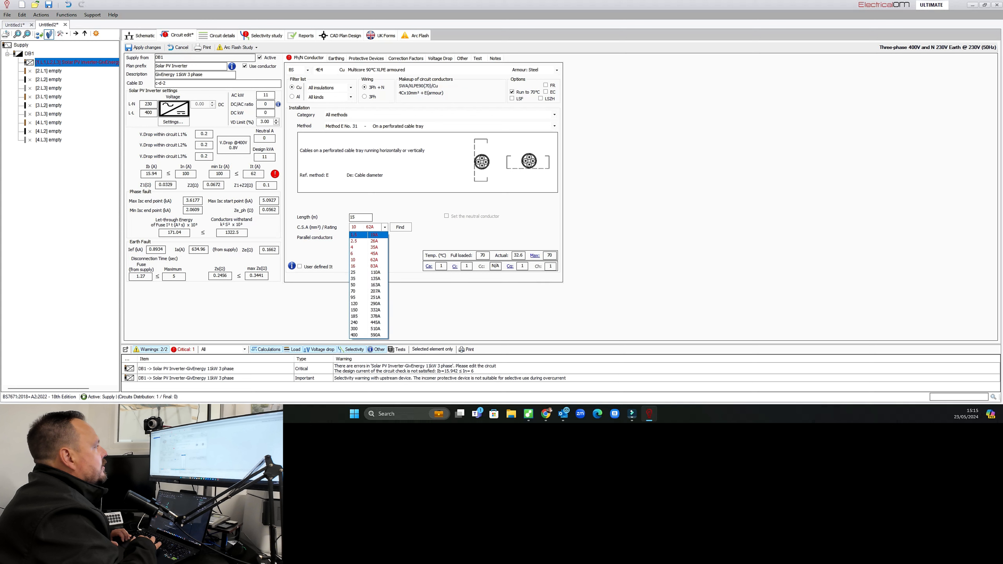
left_click(385, 227)
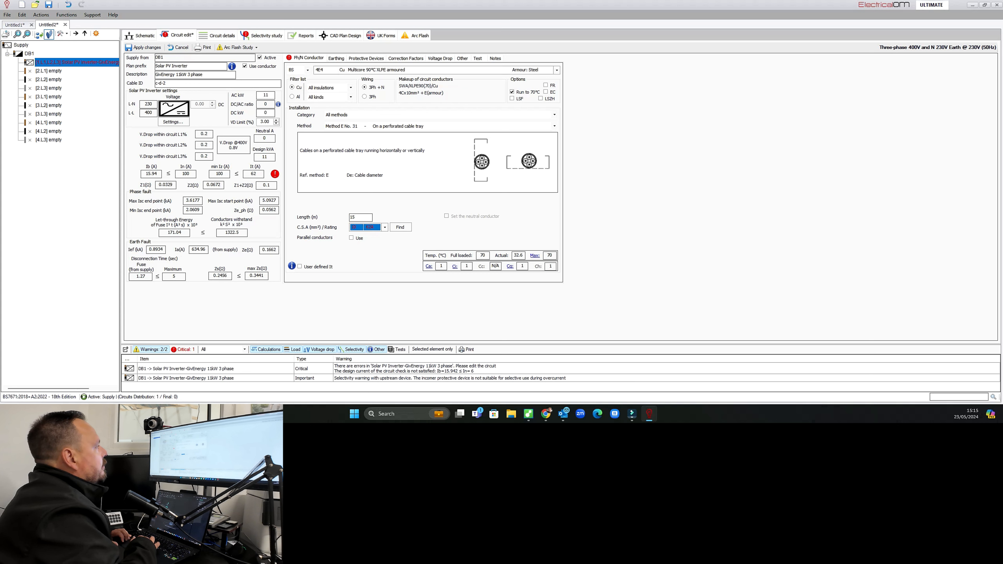
left_click(337, 58)
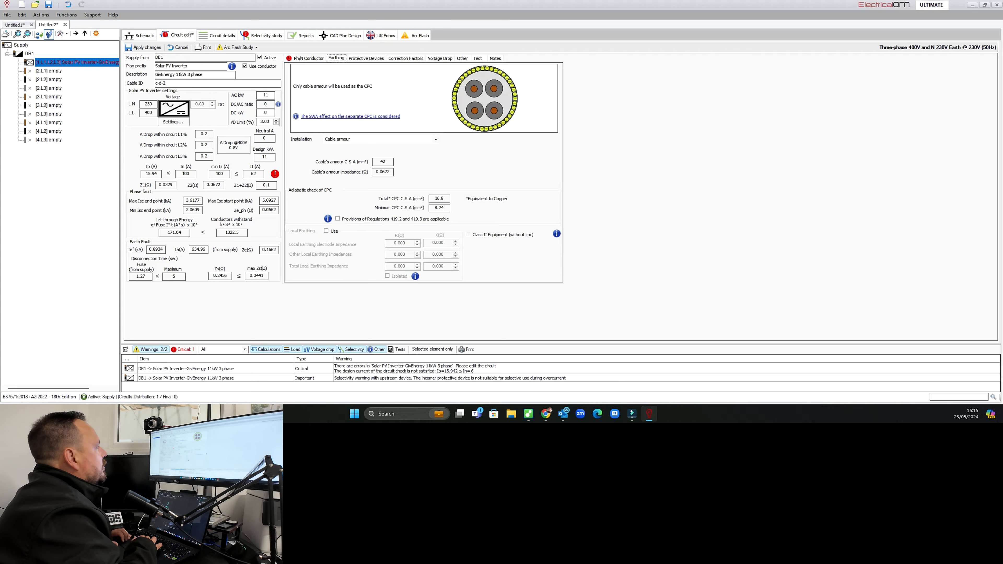
left_click(379, 139)
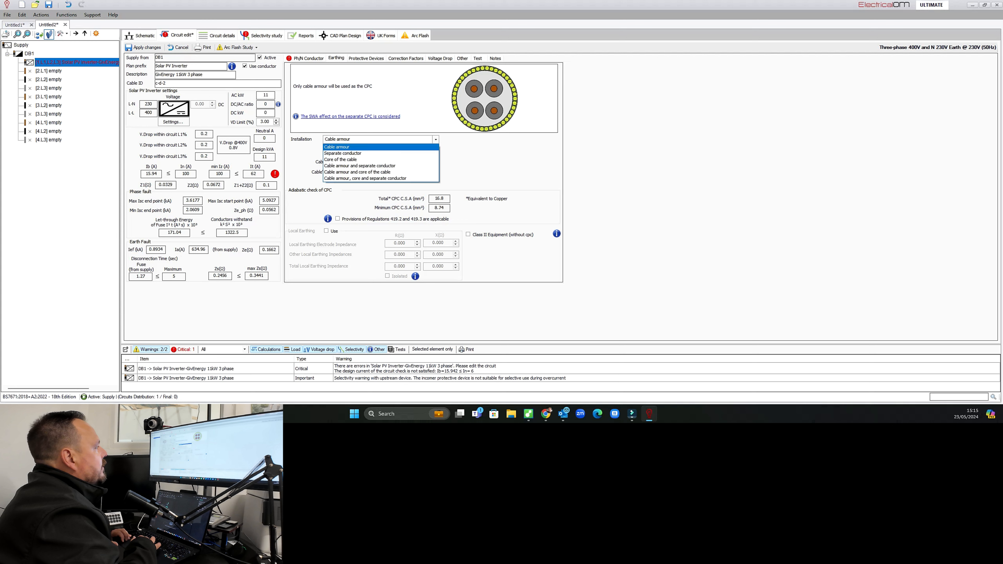
left_click(360, 166)
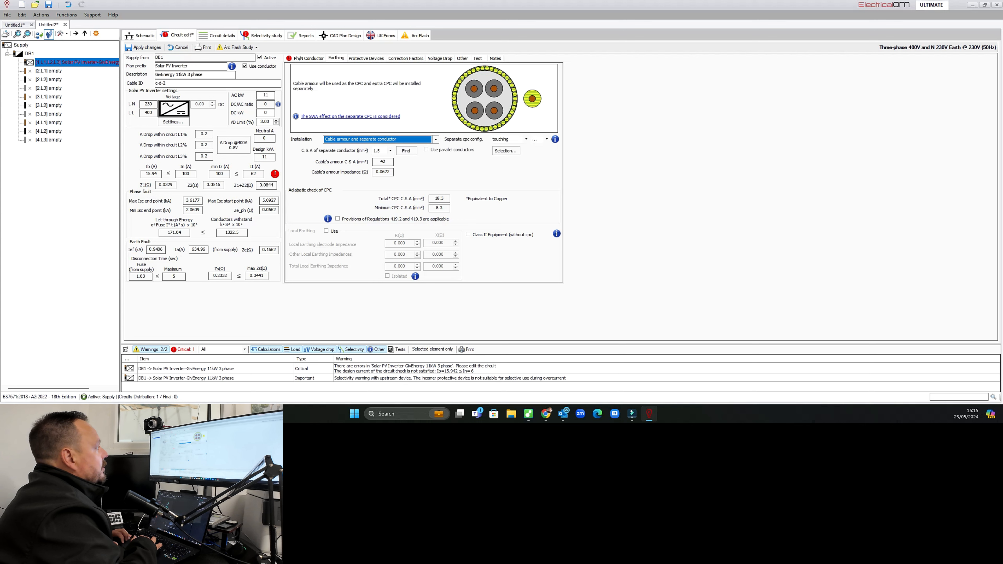
left_click(379, 139)
left_click(359, 173)
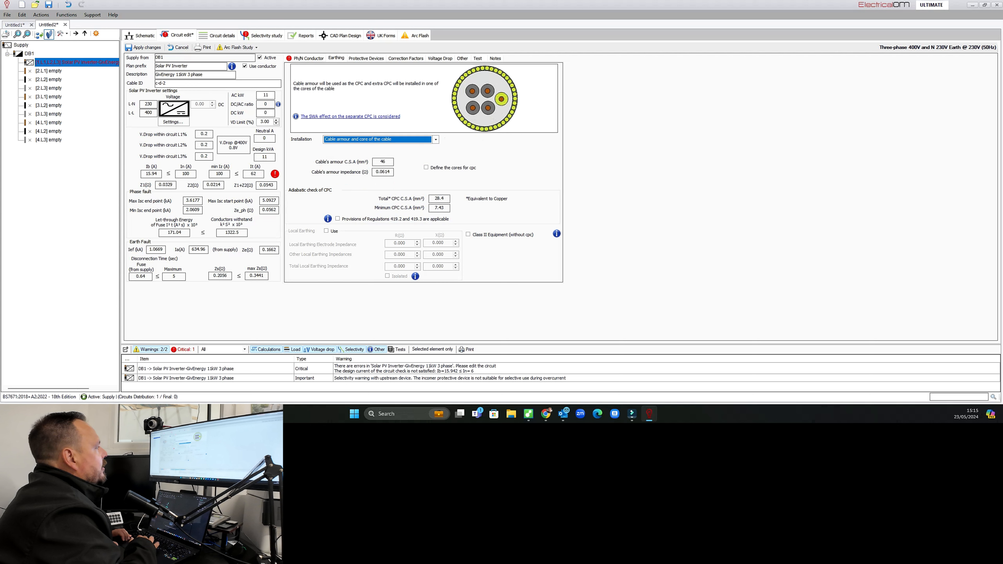
Review the Solar PV inverter settings and confirm them unchanged.
left_click(308, 58)
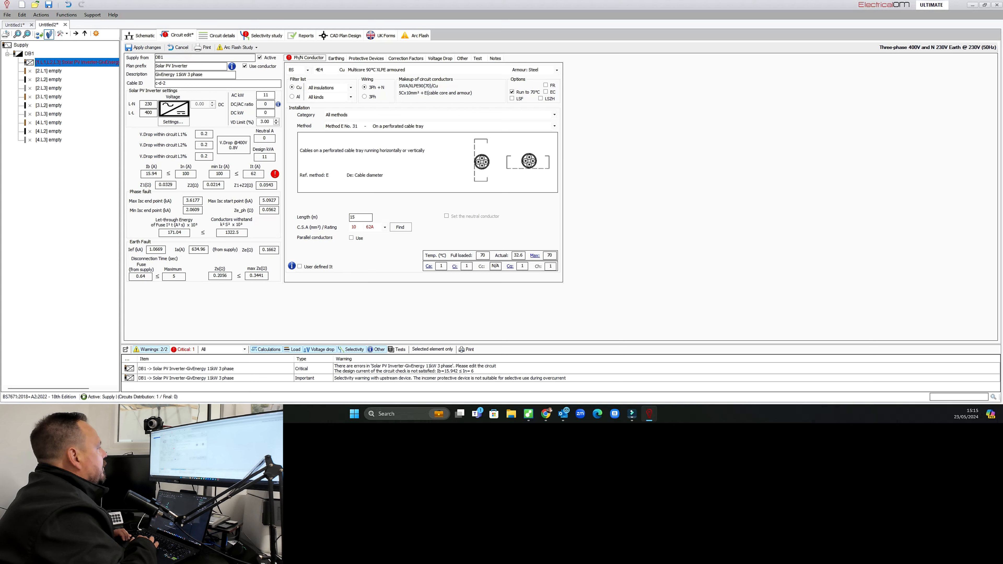
left_click(173, 122)
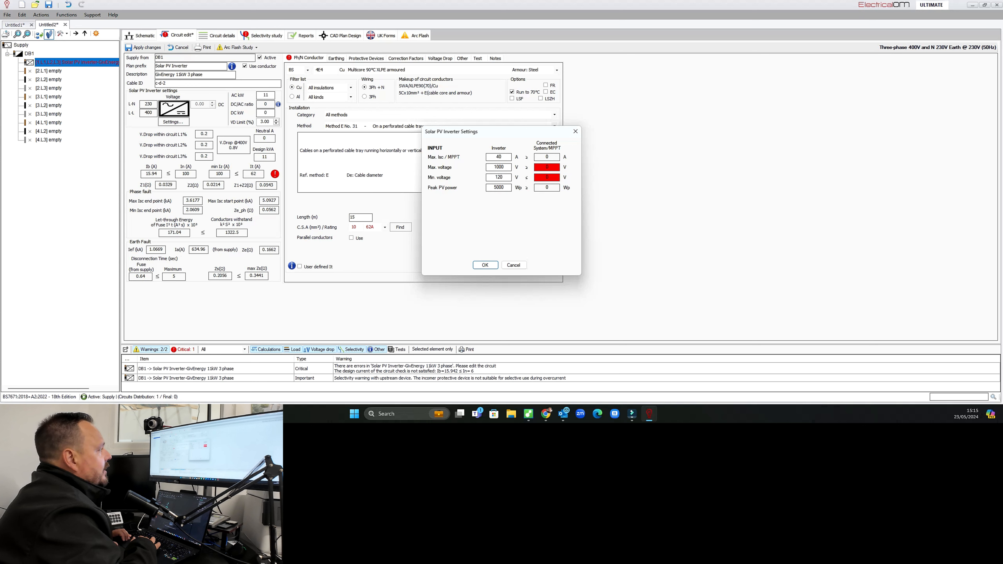
left_click(485, 265)
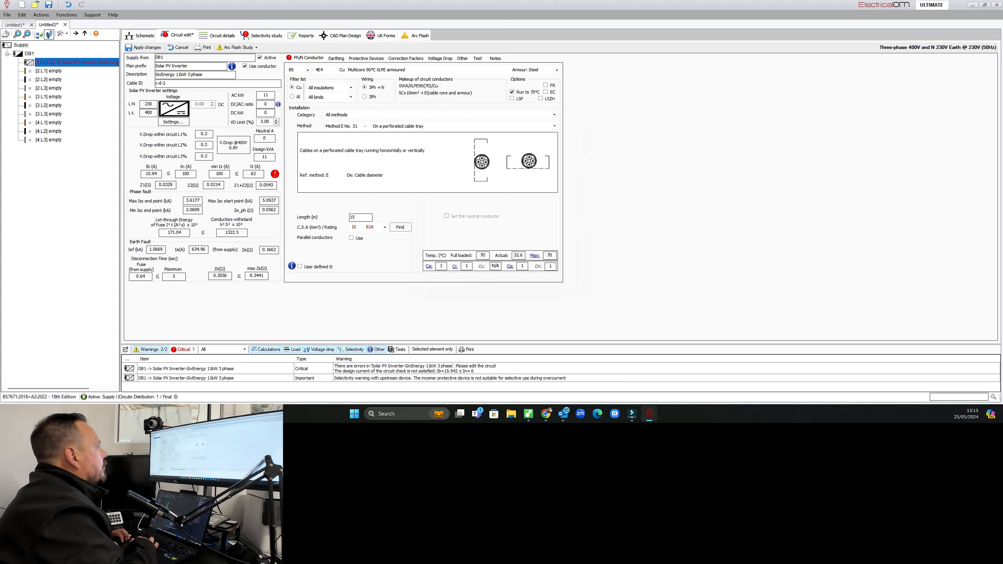
Open the inverter circuit's protective device and disable its incomer isolation and incomer overcurrent protection.
left_click(141, 36)
key("Return")
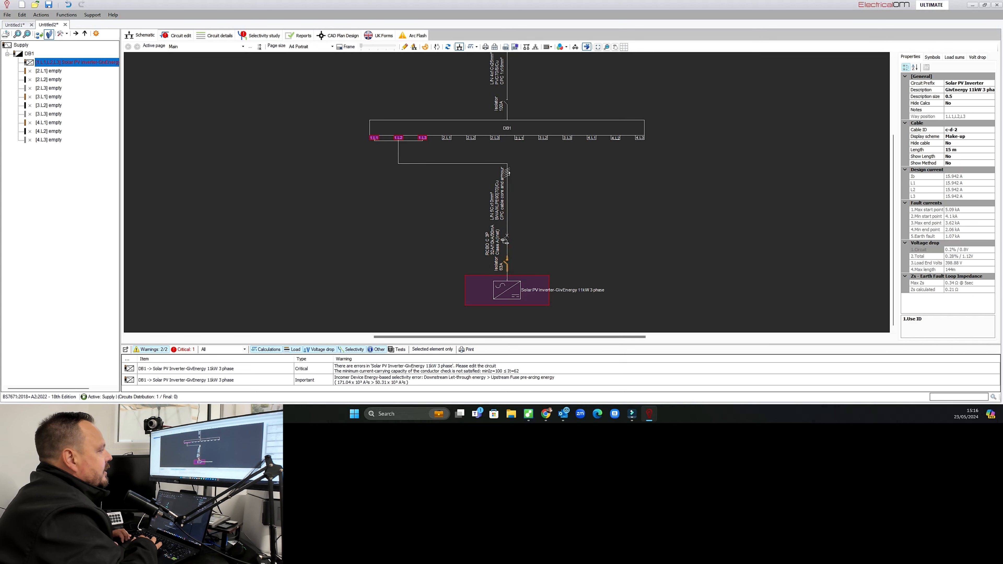
double_click(506, 241)
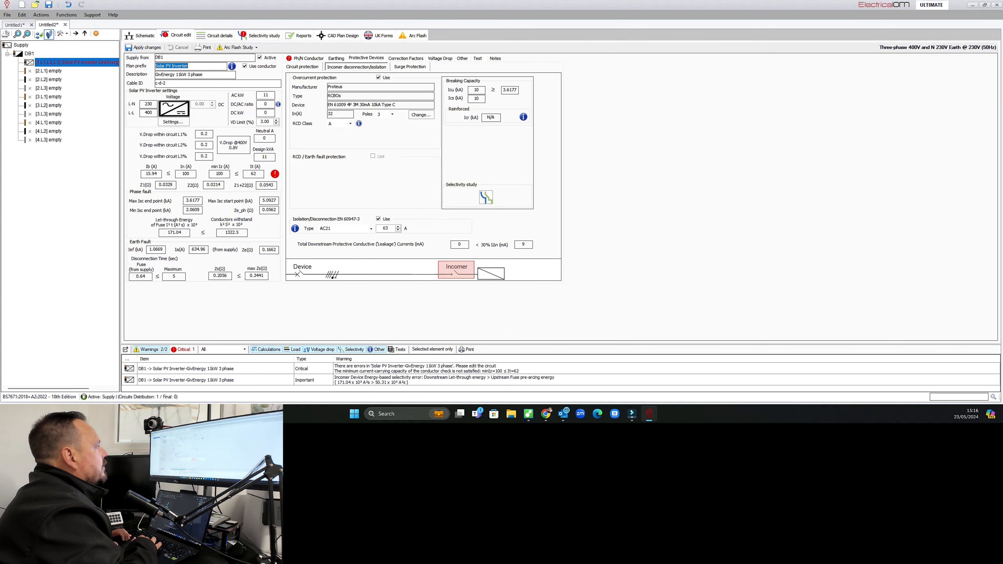
left_click(379, 219)
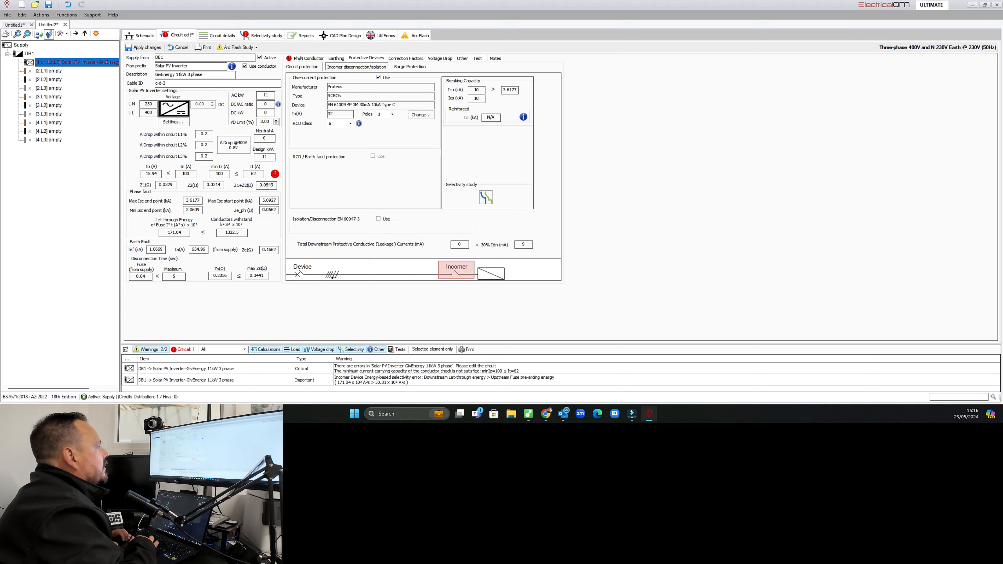
left_click(379, 78)
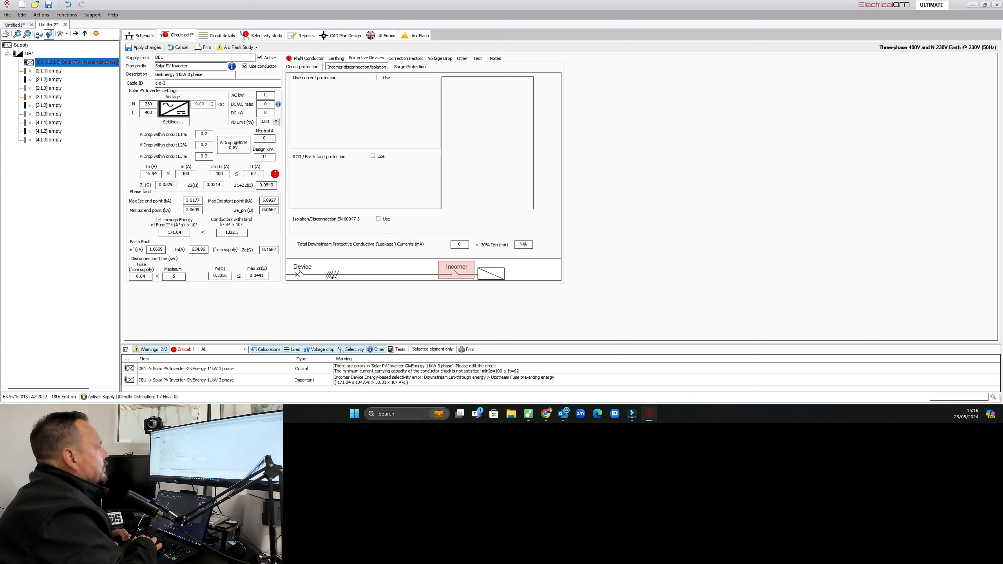
Enable circuit overcurrent protection and select a Proteus EN 61009 4P 3M 30mA 10kA Type C RCBO rated 32 A.
left_click(302, 67)
left_click(367, 77)
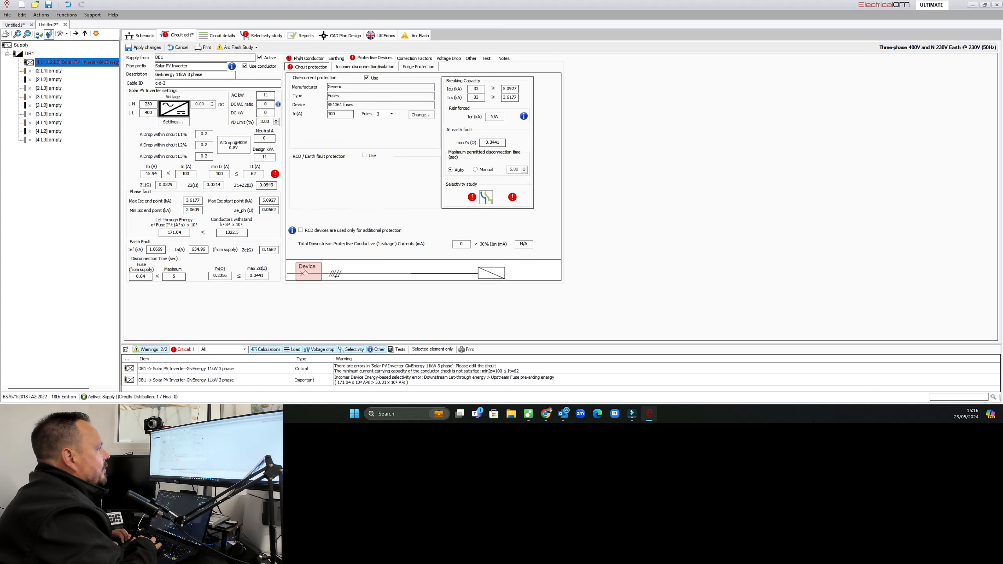
left_click(421, 115)
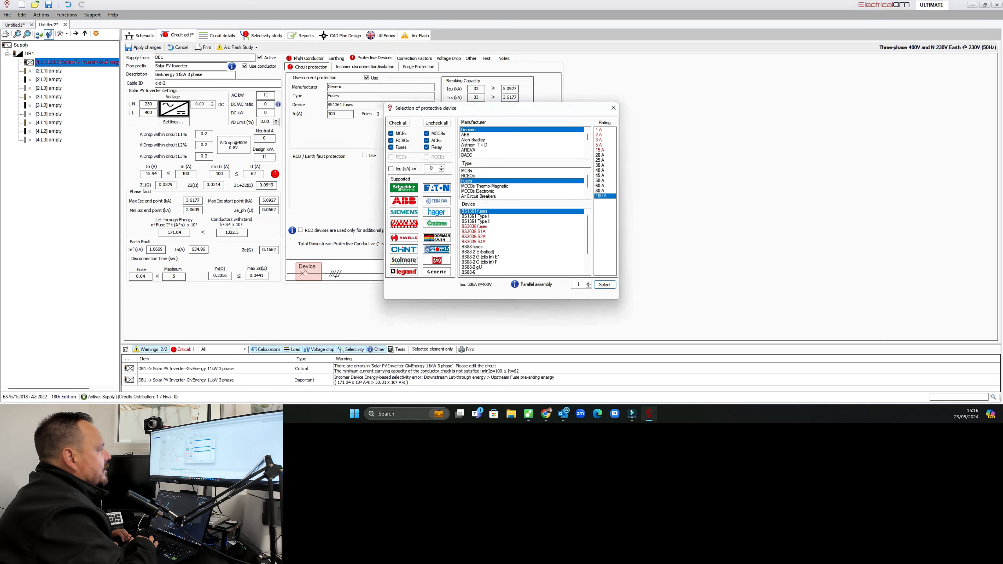
left_click(436, 249)
left_click(468, 176)
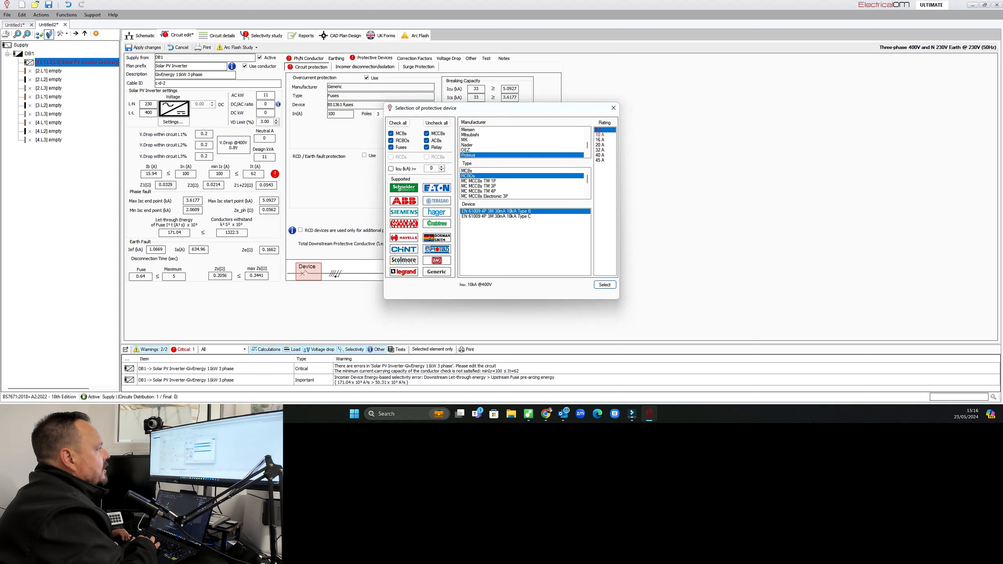
left_click(496, 217)
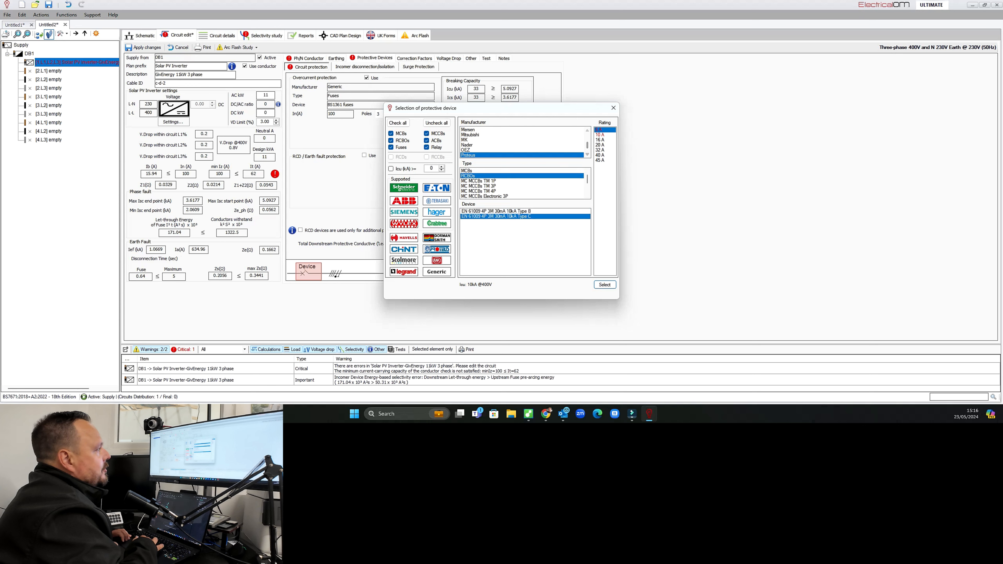
left_click(600, 151)
left_click(605, 285)
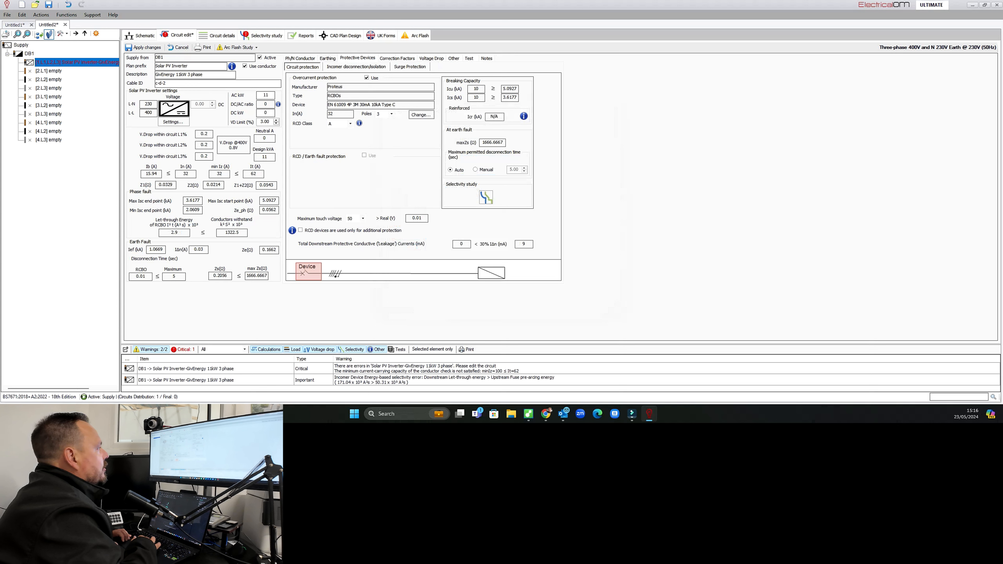
Set the inverter cable's cross-section to 10 mm² and apply the circuit changes.
left_click(357, 67)
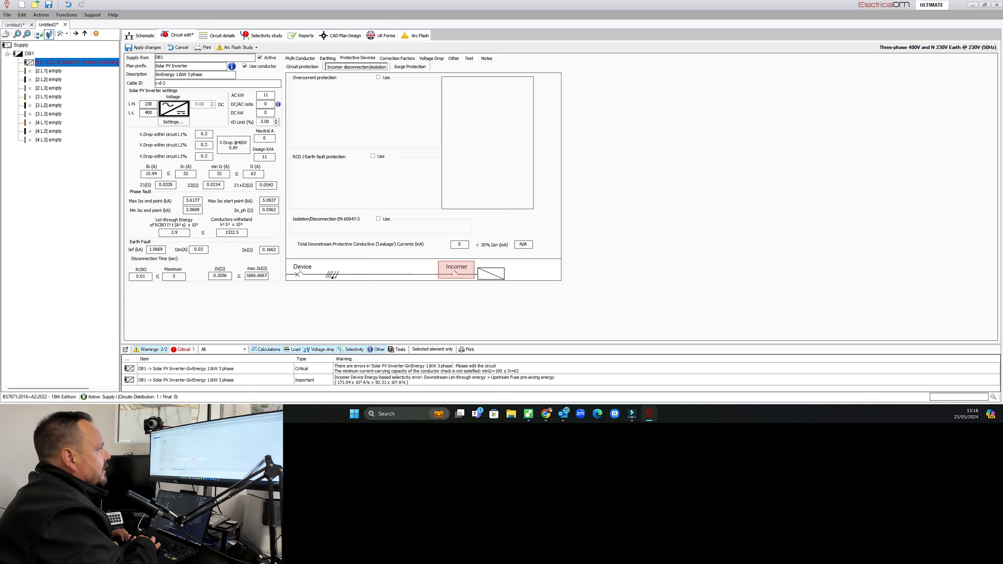
left_click(300, 58)
left_click(385, 228)
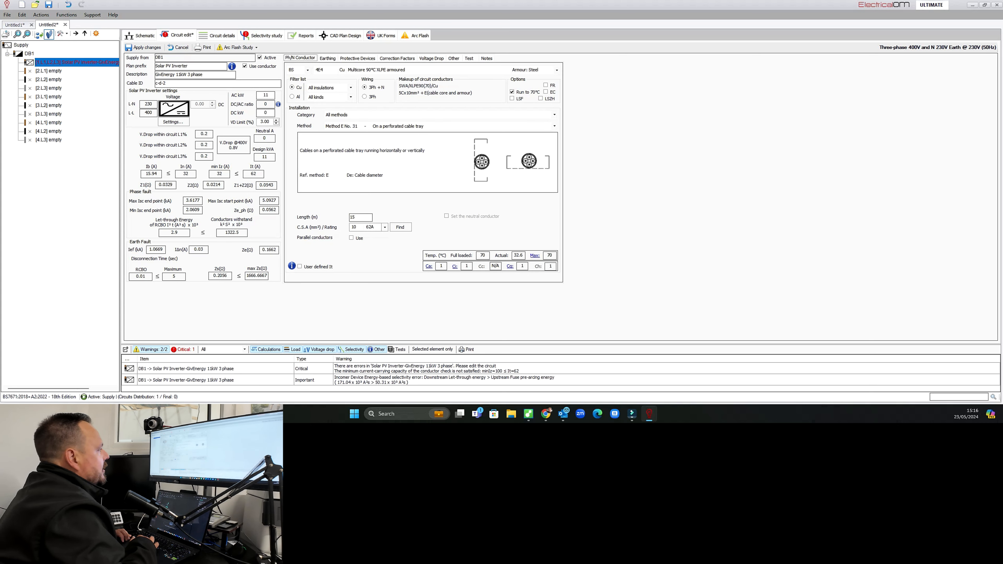
left_click(369, 260)
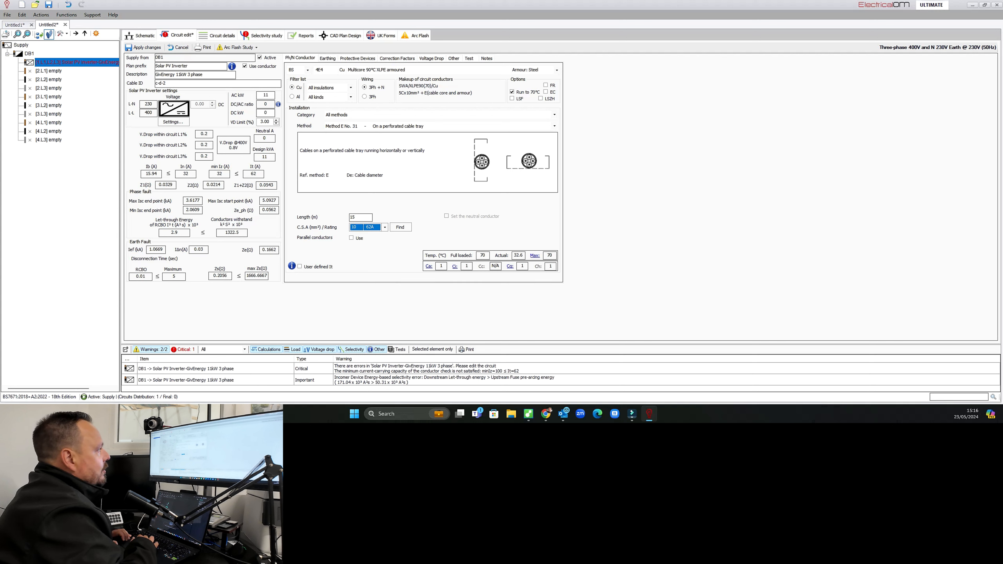
left_click(143, 47)
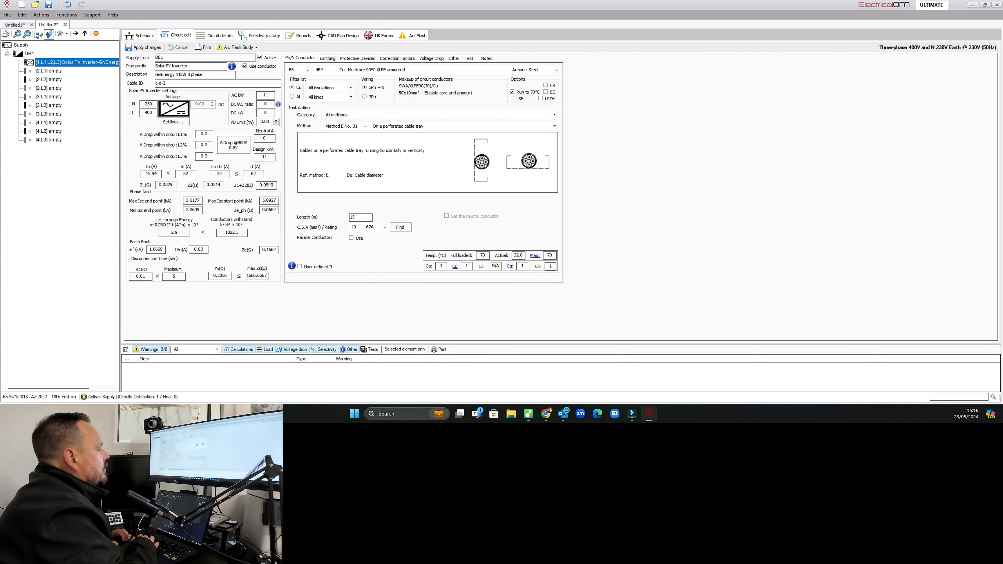
Move the inverter symbol down and to the left on the schematic.
left_click(140, 35)
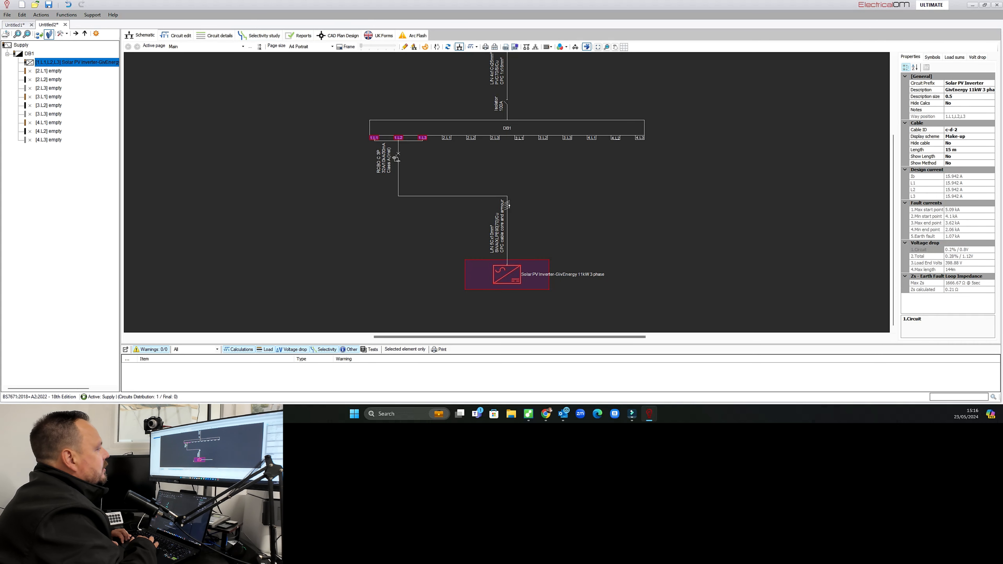
left_click_drag(507, 274, 398, 302)
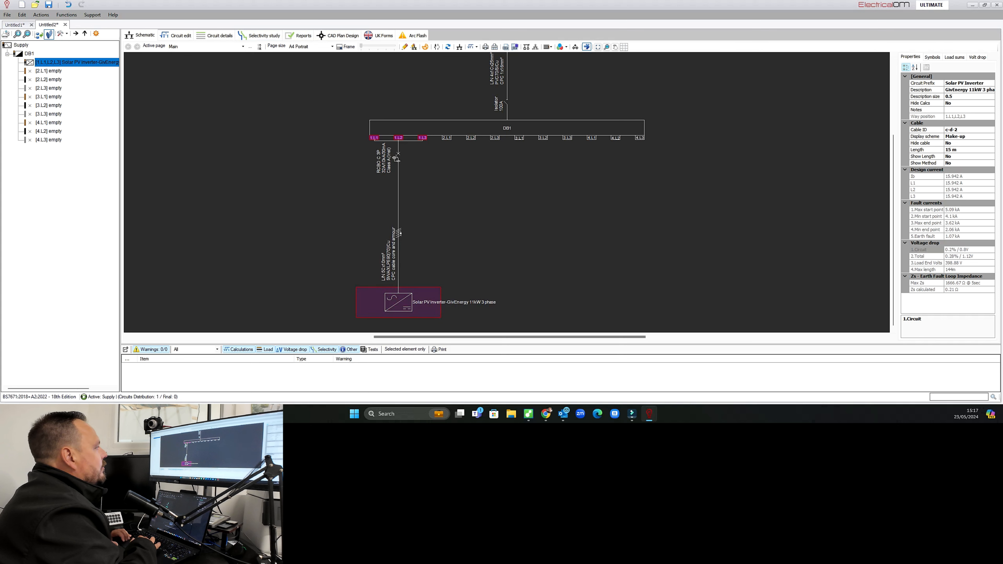
Insert a three-phase final circuit at way 2.L1 of DB1.
right_click(447, 137)
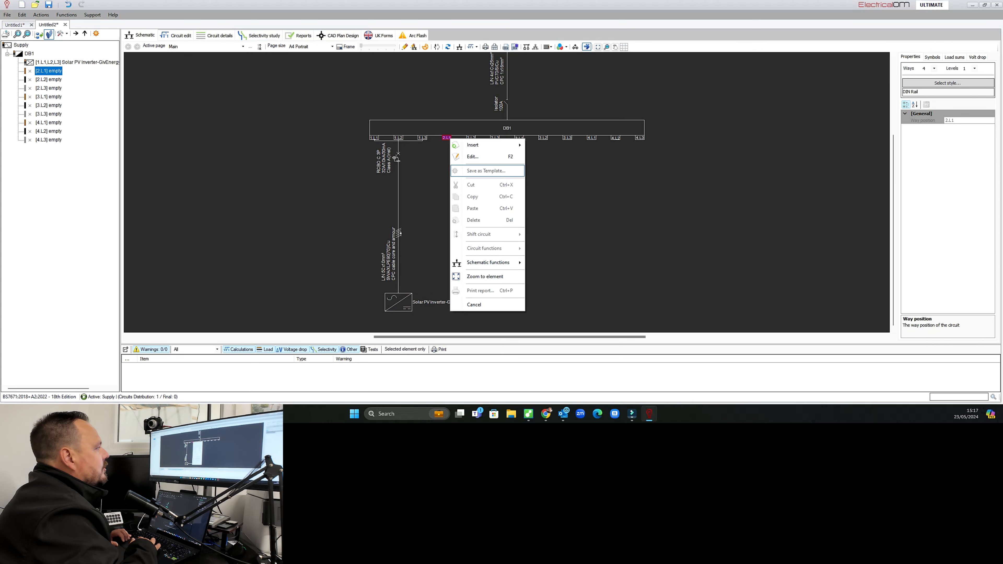
mouse_move(474, 145)
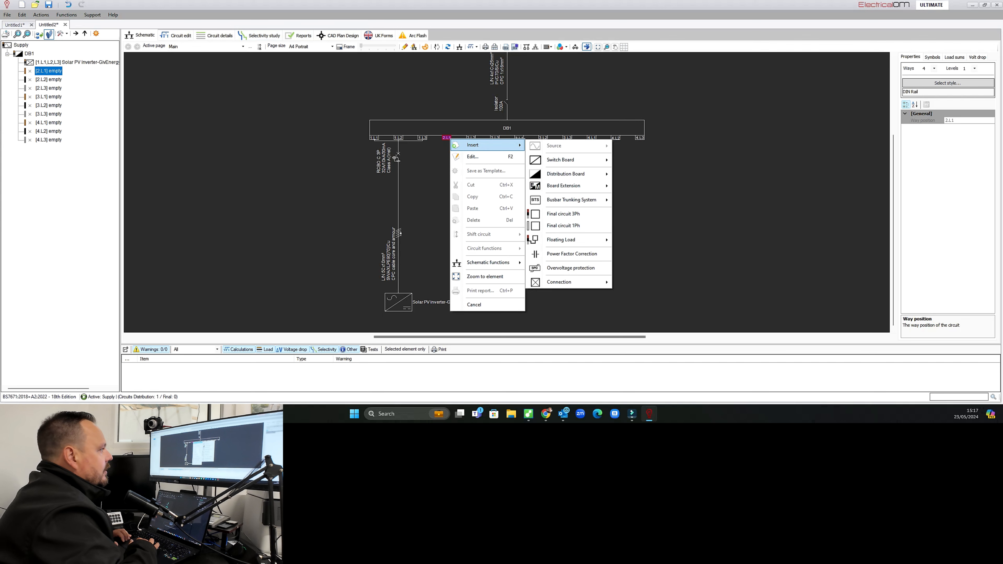
left_click(563, 214)
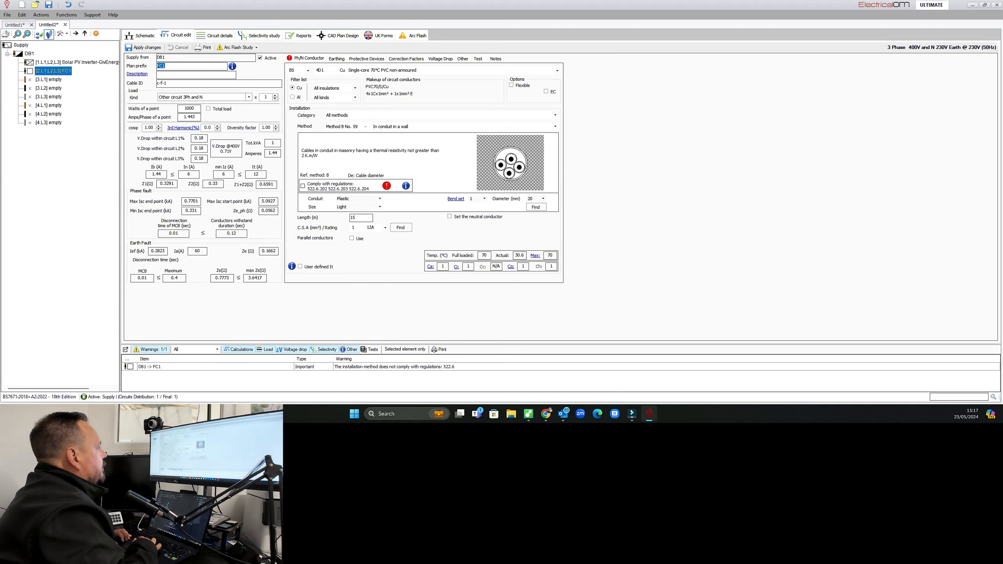
Set the new circuit's load to Electric Vehicle Charging Equipment 3Ph+N with 22000 W per point.
left_click(249, 97)
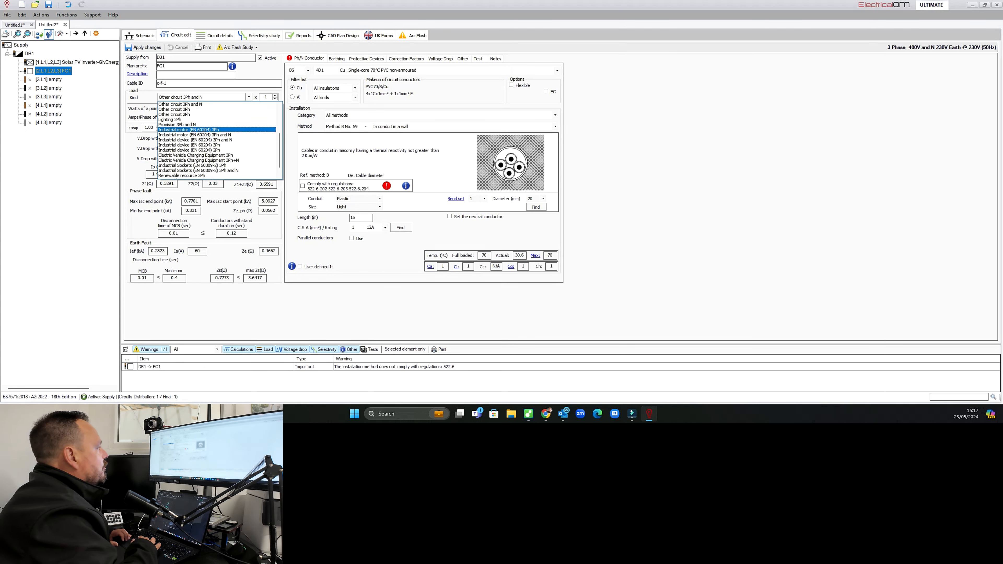
left_click(198, 160)
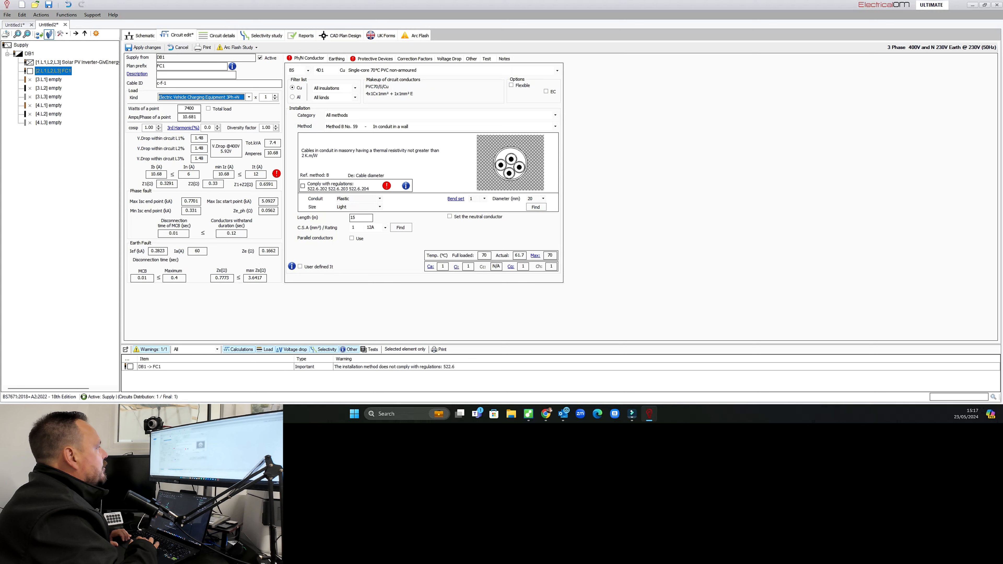
double_click(189, 109)
type("2200")
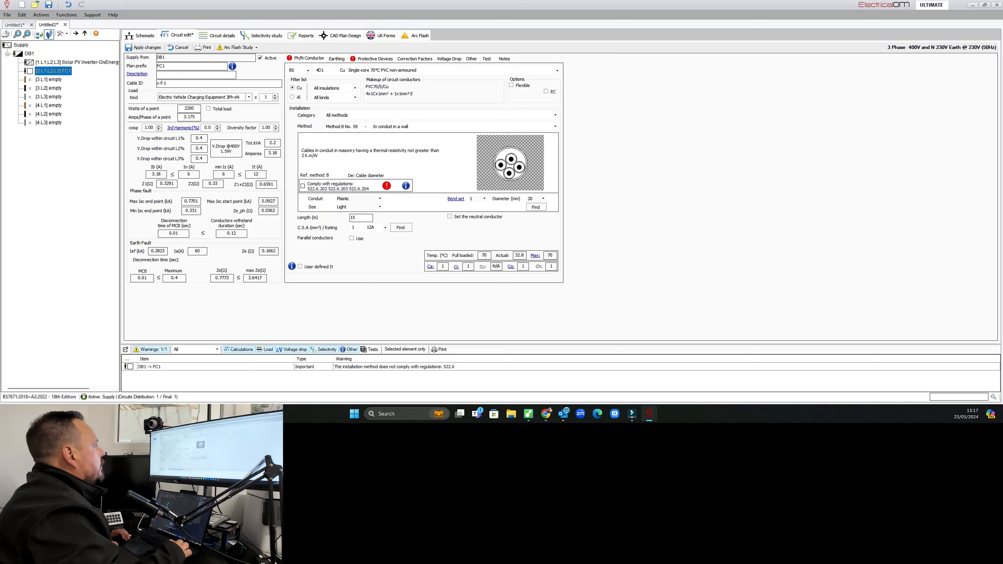
type("0")
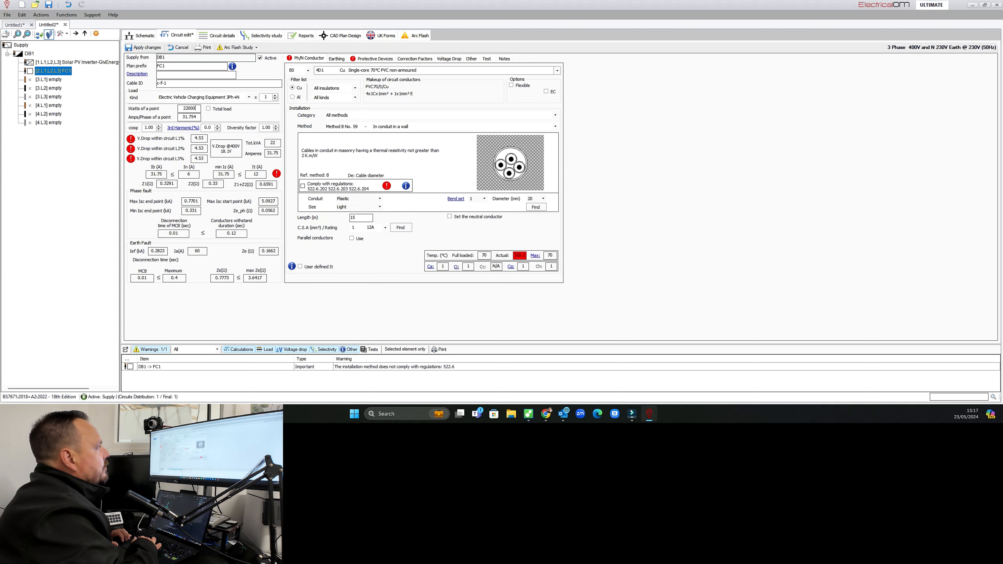
Set the cable to Multicore 90°C XLPE armoured, installed by Method E No. 31 on a perforated cable tray.
left_click(557, 71)
left_click(376, 84)
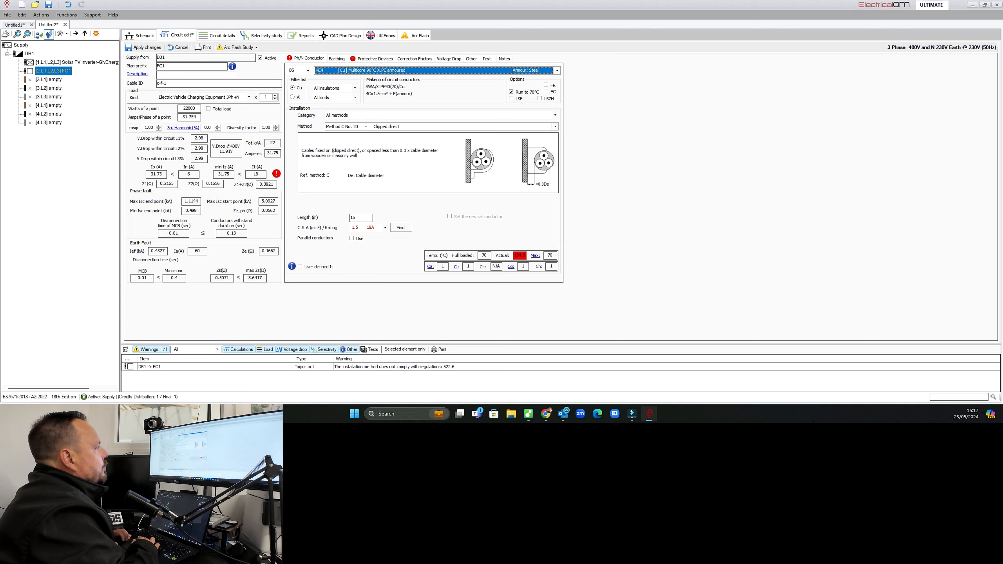
left_click(555, 126)
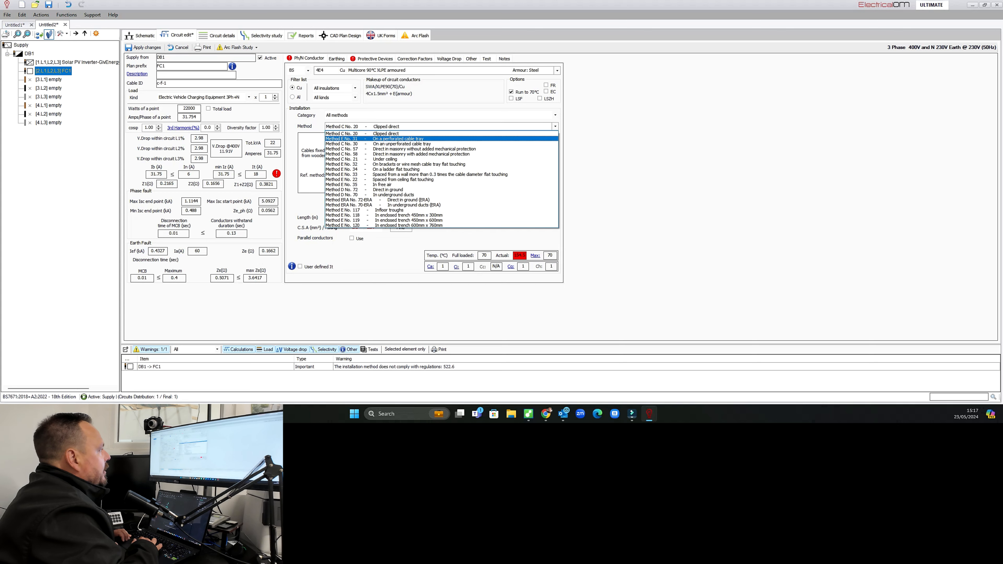
left_click(397, 139)
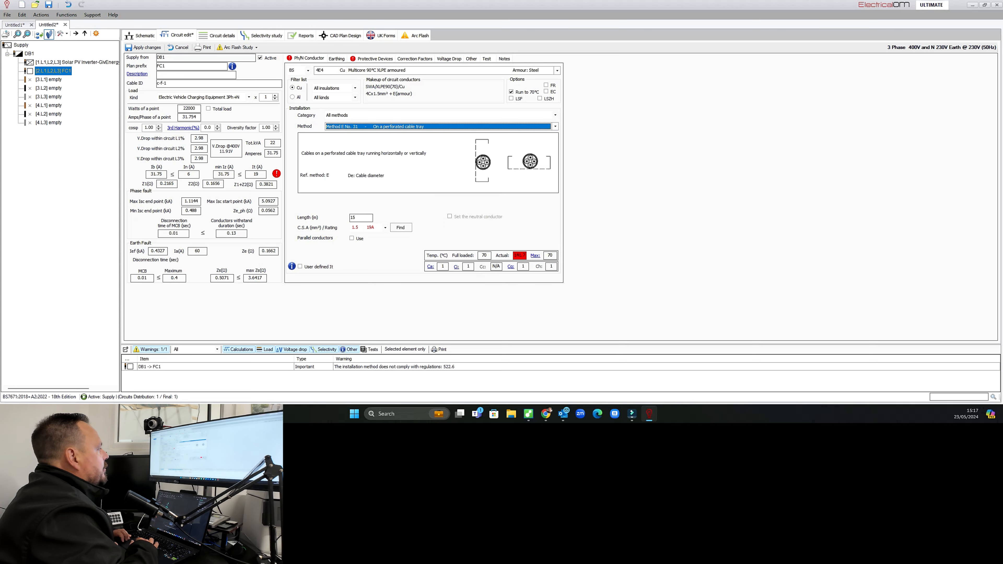
Set the EV charger cable's length to 25 m and its conductor size to 6 mm².
key("Tab")
type("25")
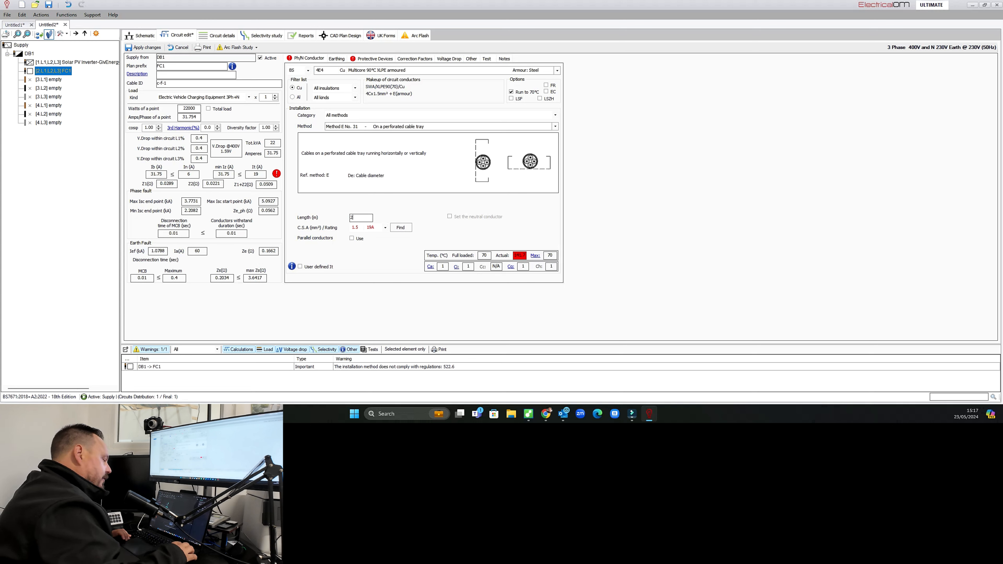
left_click(385, 228)
key("Down")
key("Down")
key("Down")
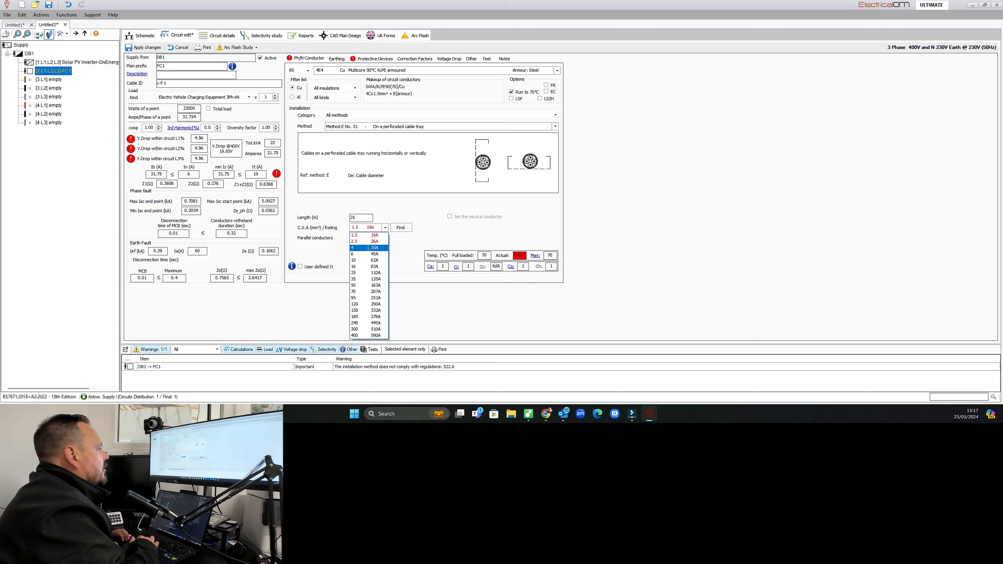
key("Return")
Choose a Proteus RCBO EN 61009 4P 3M 30mA 10kA Type C rated 40 A as the circuit's protective device.
left_click(365, 59)
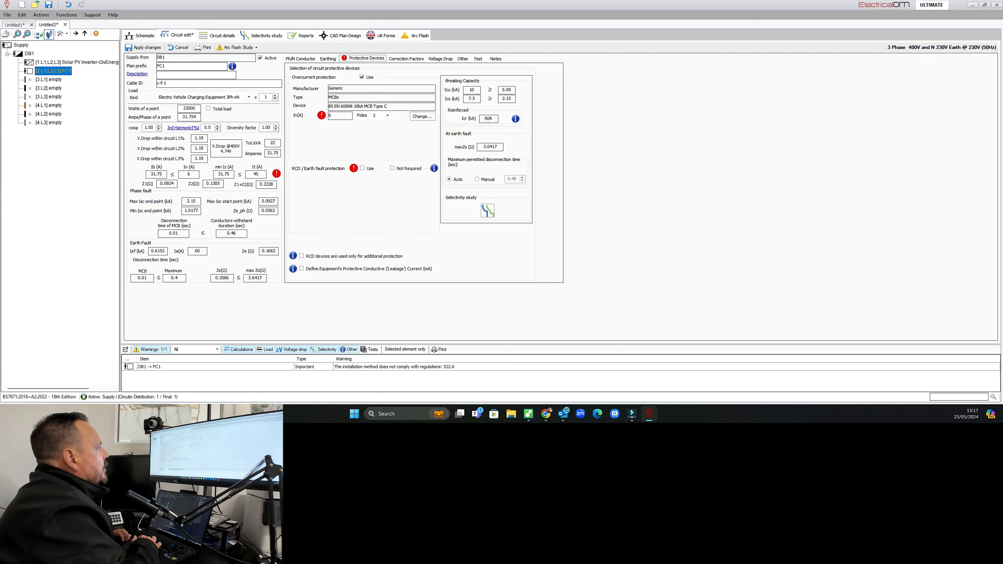
left_click(422, 116)
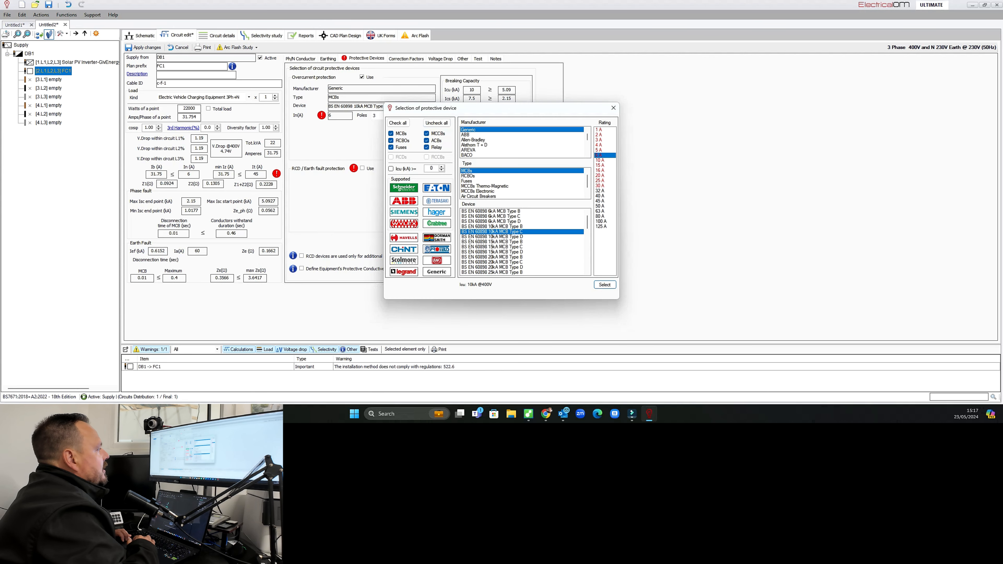
left_click(436, 249)
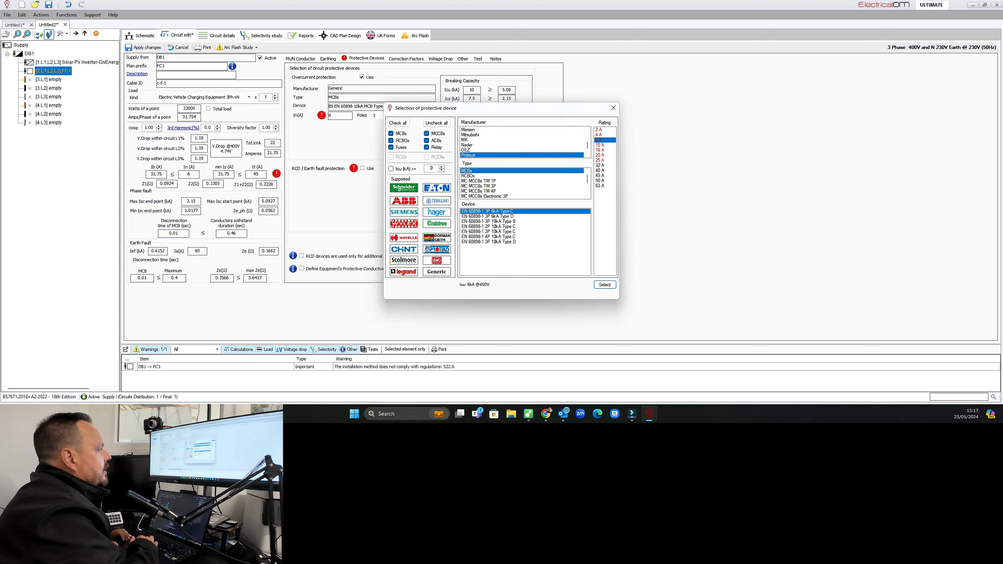
left_click(468, 176)
left_click(496, 217)
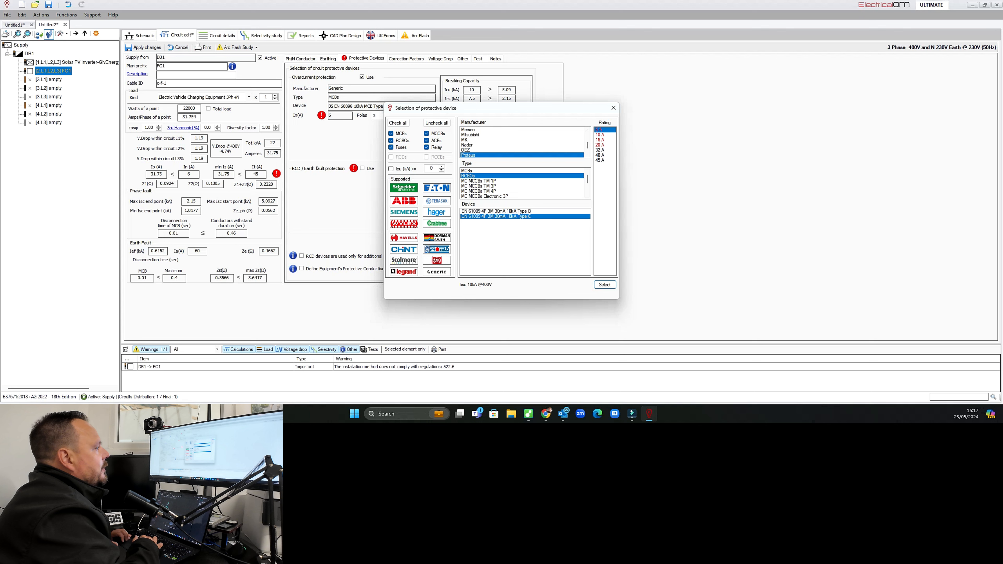
left_click(600, 155)
left_click(605, 285)
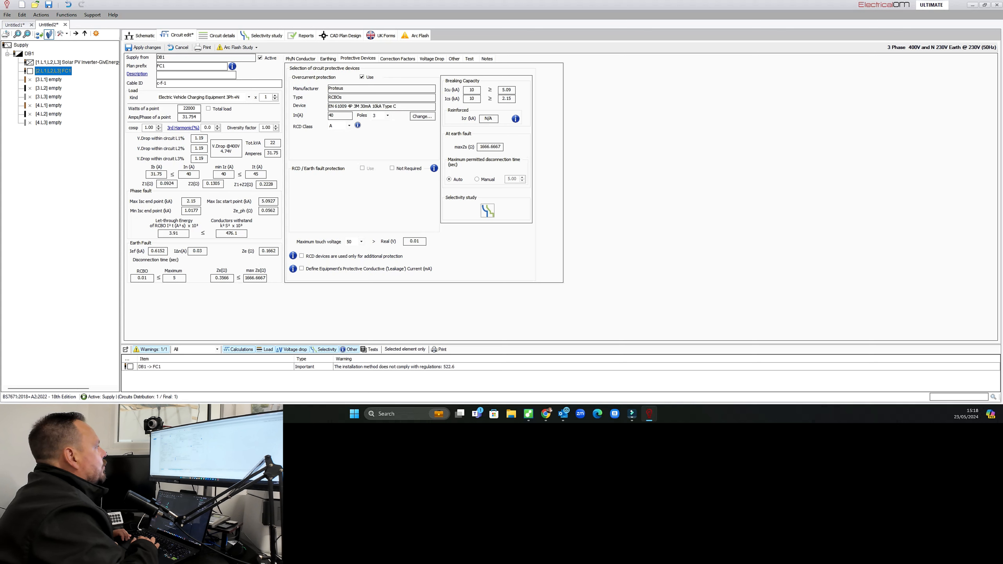
Set the earthing installation to use the cable armour and core of the cable as CPC.
left_click(328, 59)
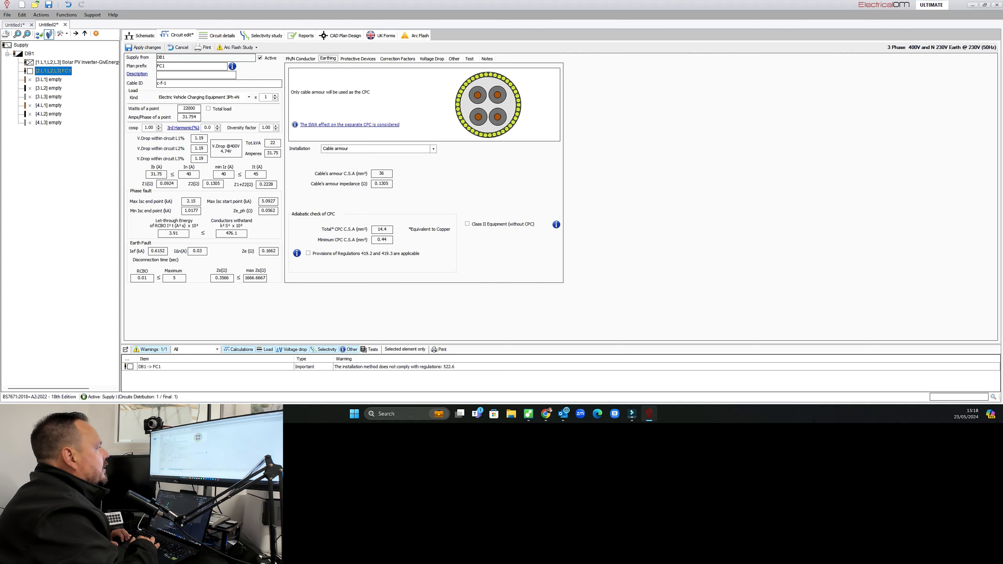
left_click(434, 149)
key("Down")
key("Down")
key("Down")
key("Down")
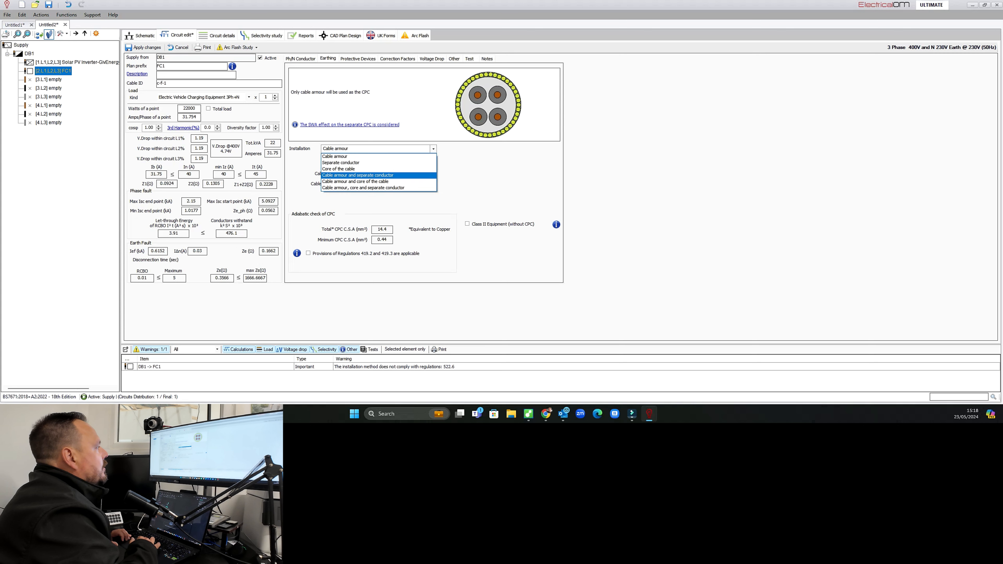
key("Return")
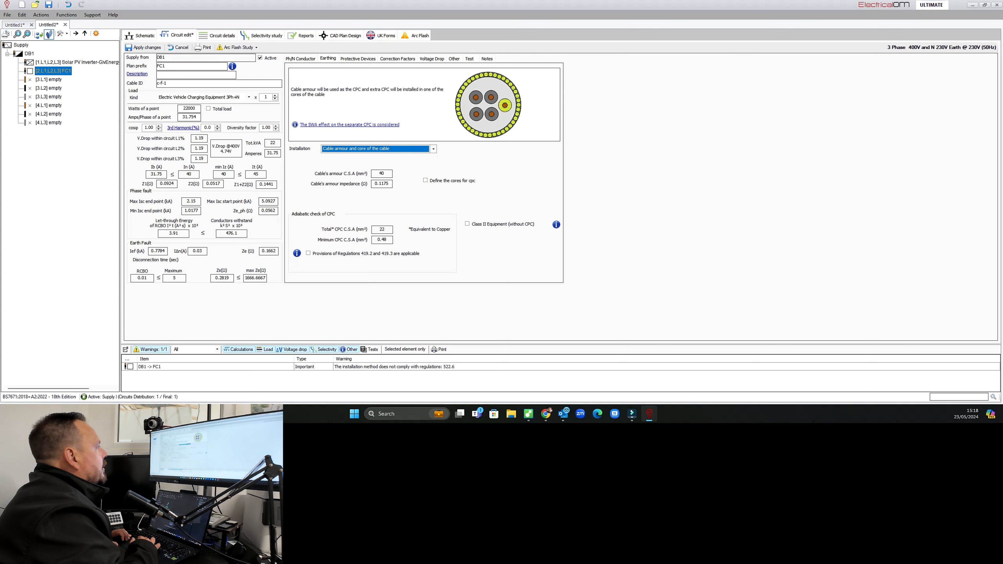
Apply the circuit changes and return to the schematic.
left_click(143, 47)
left_click(141, 36)
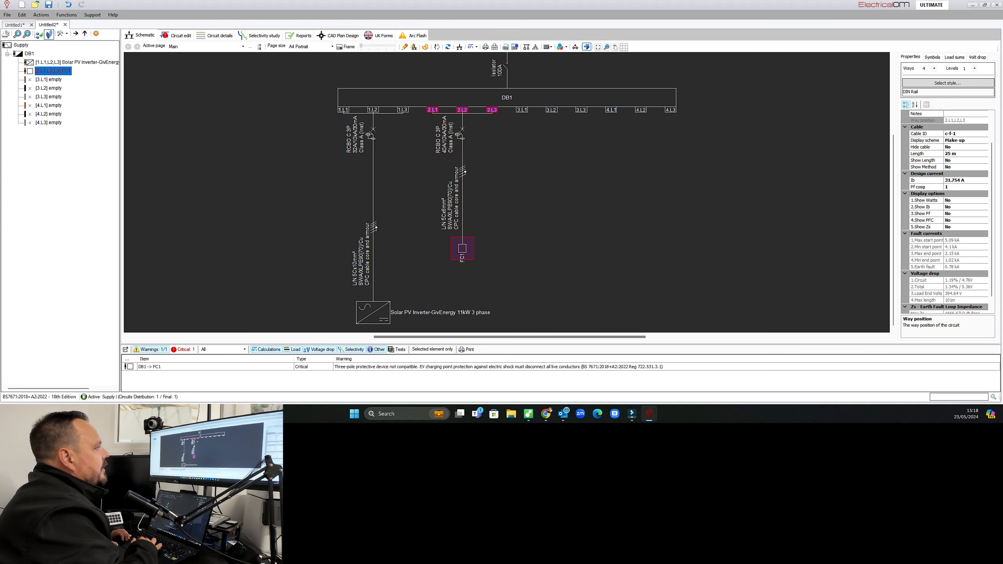
mouse_move(893, 233)
left_mouse_down()
mouse_move(894, 155)
mouse_move(893, 233)
left_mouse_up()
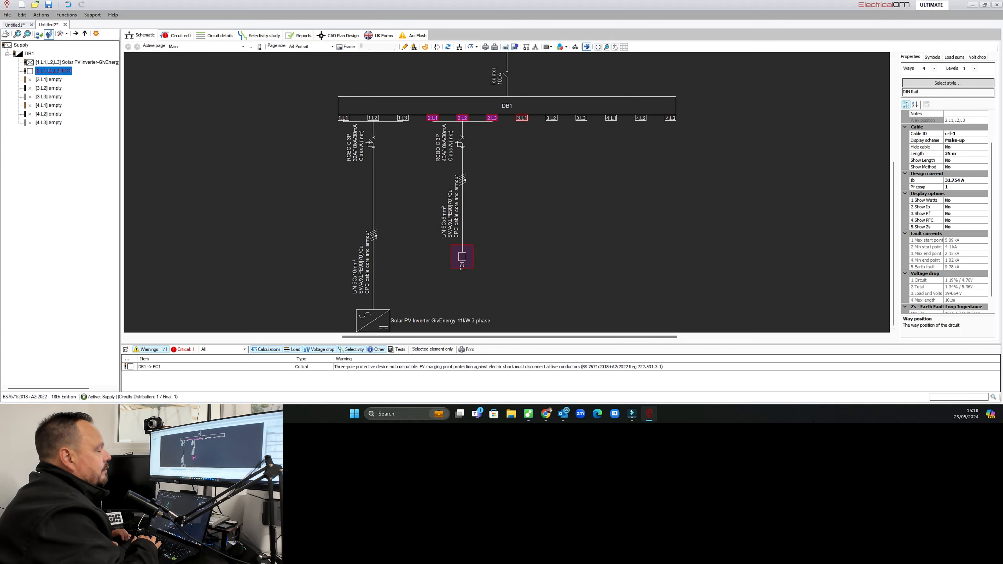
Insert a single-phase final circuit at way 3.L1 of DB1.
right_click(521, 118)
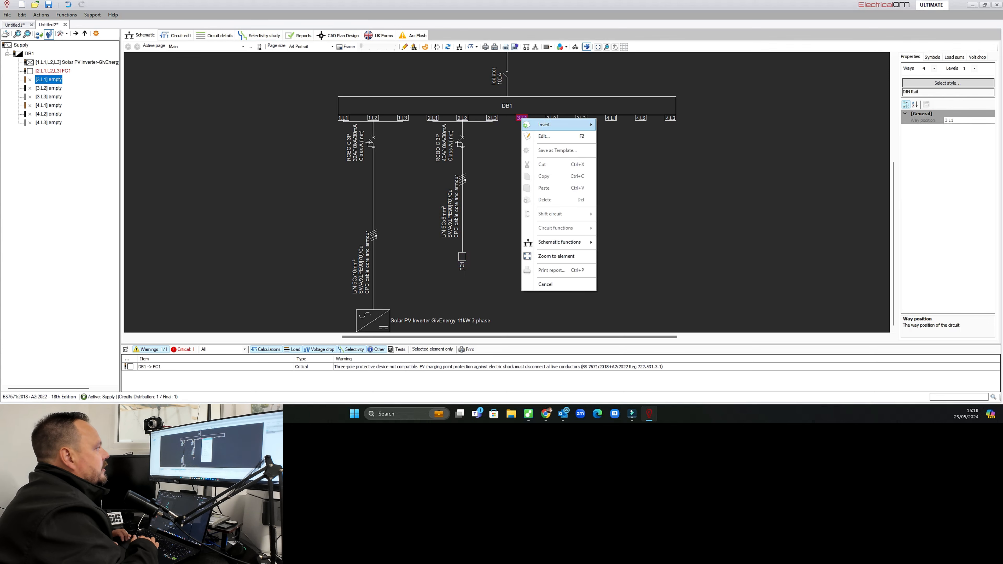
mouse_move(537, 125)
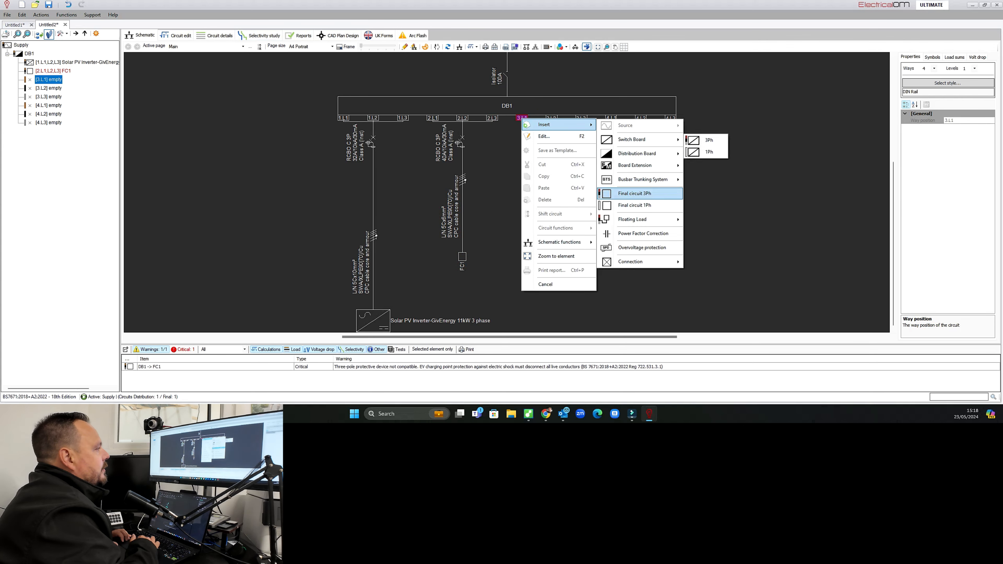
left_click(634, 205)
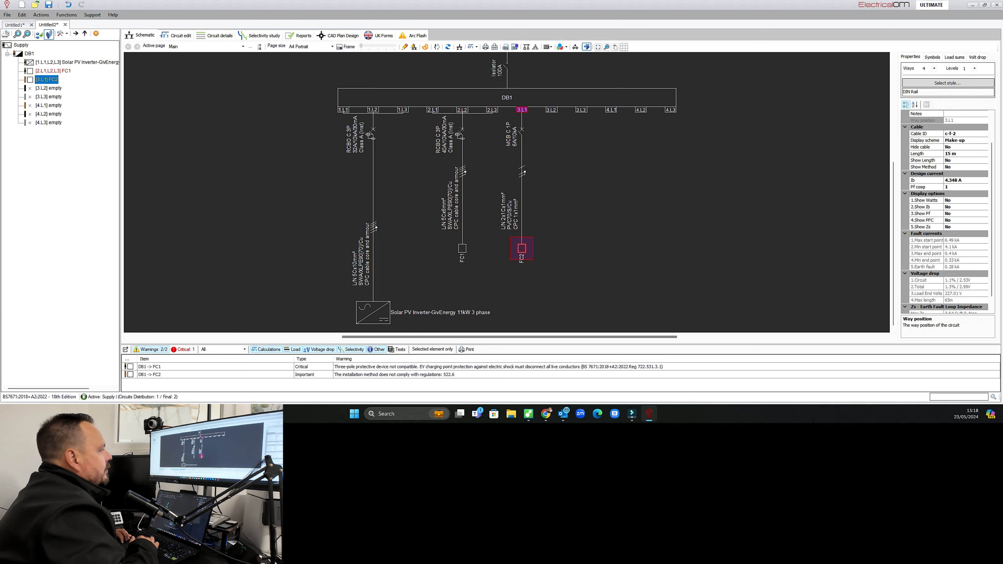
Set the new circuit's load kind to Socket-outlet radial circuit.
left_click(176, 35)
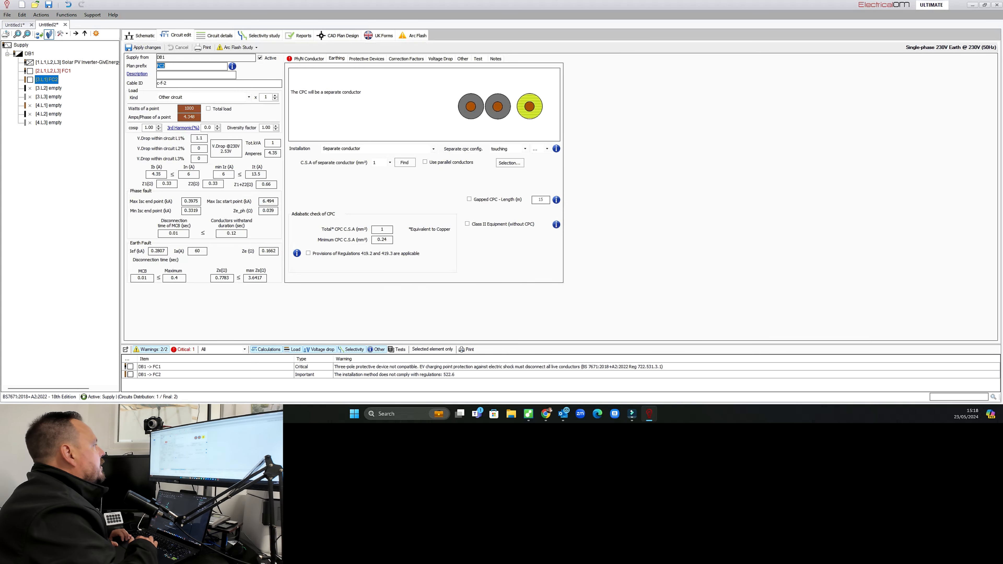
left_click(248, 97)
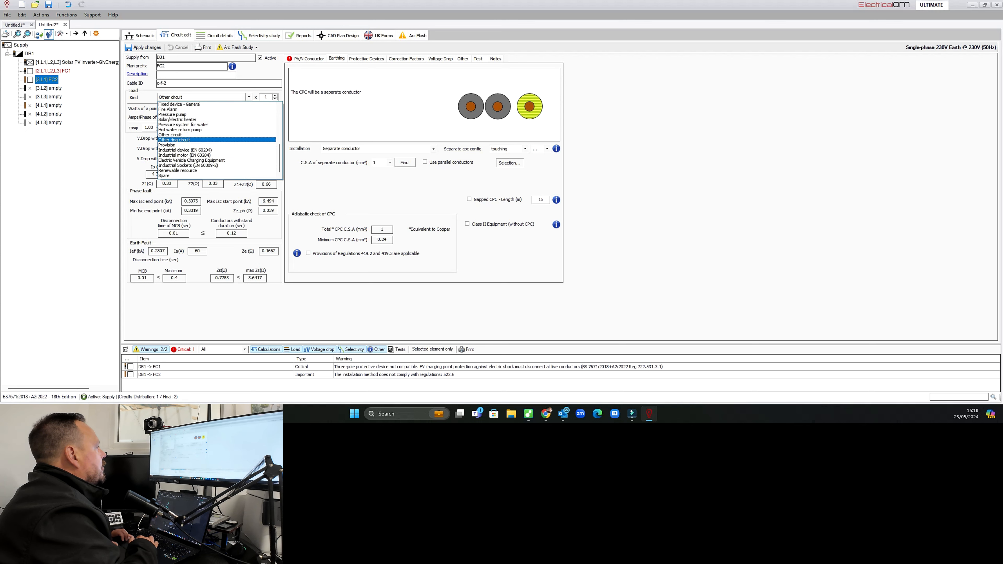
left_click_drag(279, 151, 279, 115)
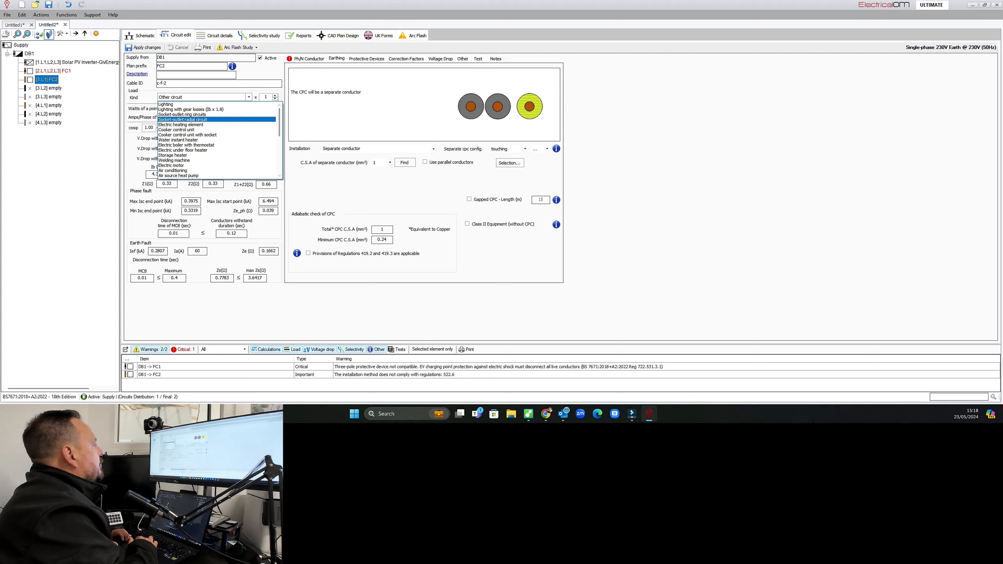
left_click(198, 120)
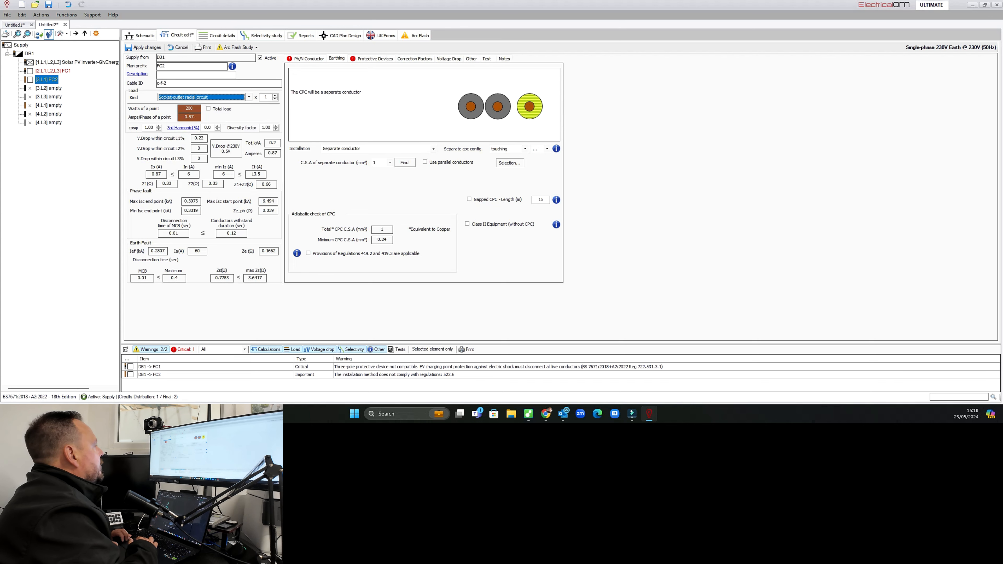
Describe the circuit as Warehouse Sockets with 500 W per point and 6 points.
left_click(190, 74)
type("Warehouse Sockets")
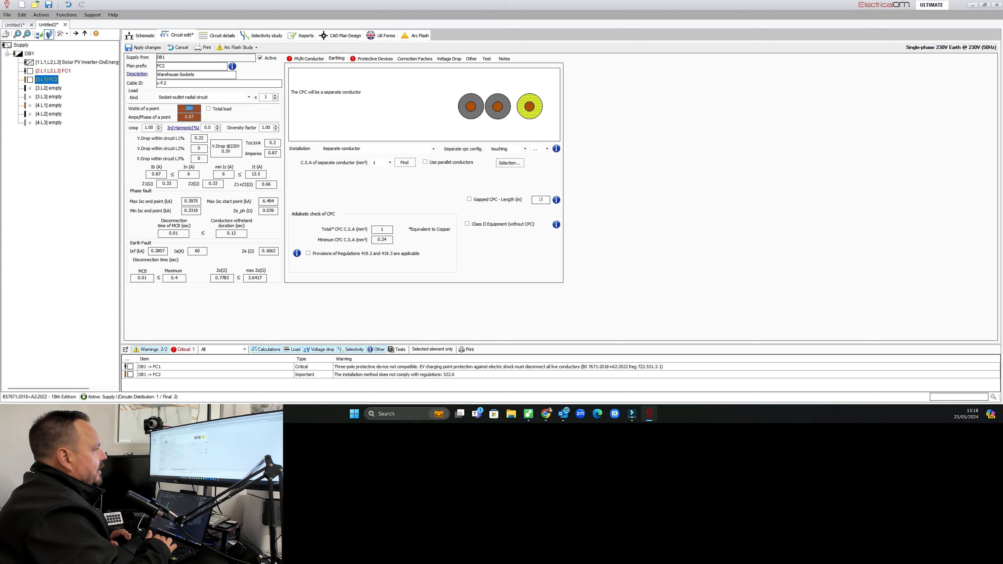
type("5")
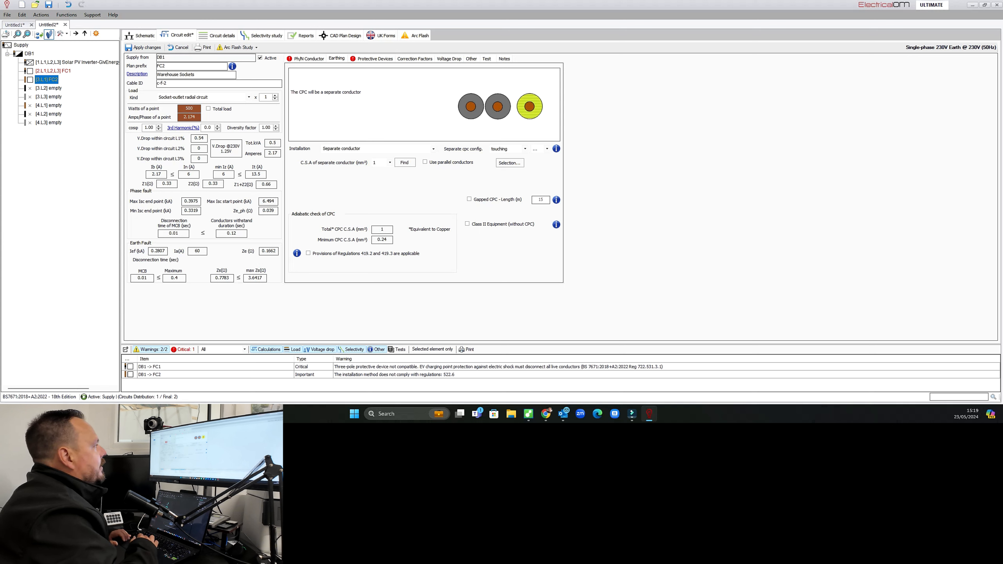
double_click(266, 96)
type("4")
key("Up")
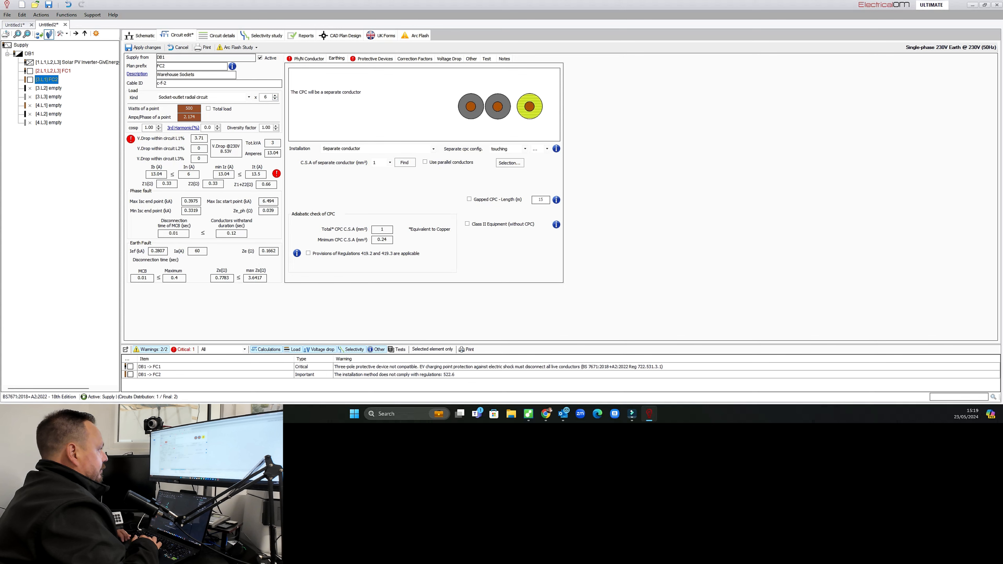
Change the circuit's cable to Flat twin 90°C XLPE with CPC.
left_click(309, 59)
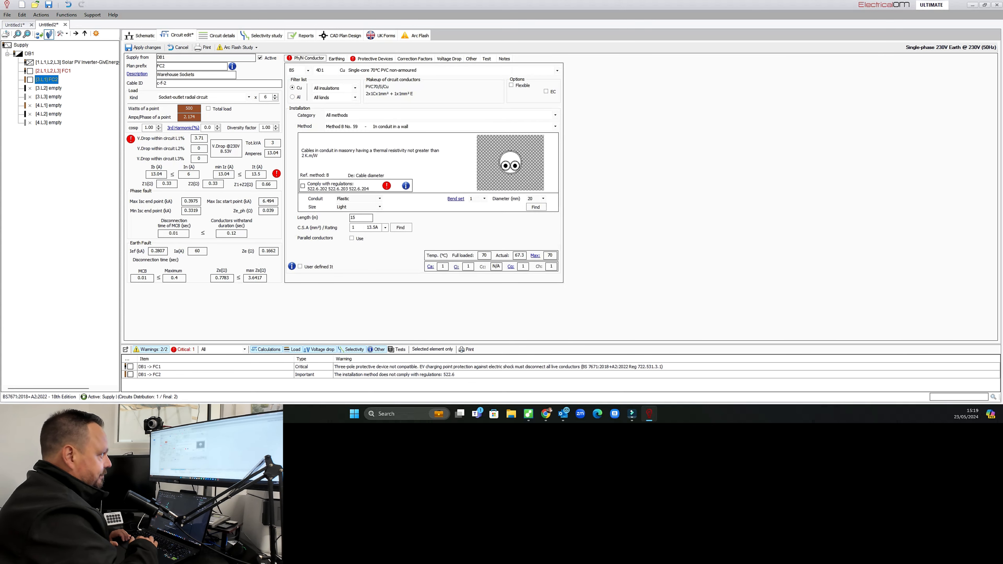
left_click(557, 70)
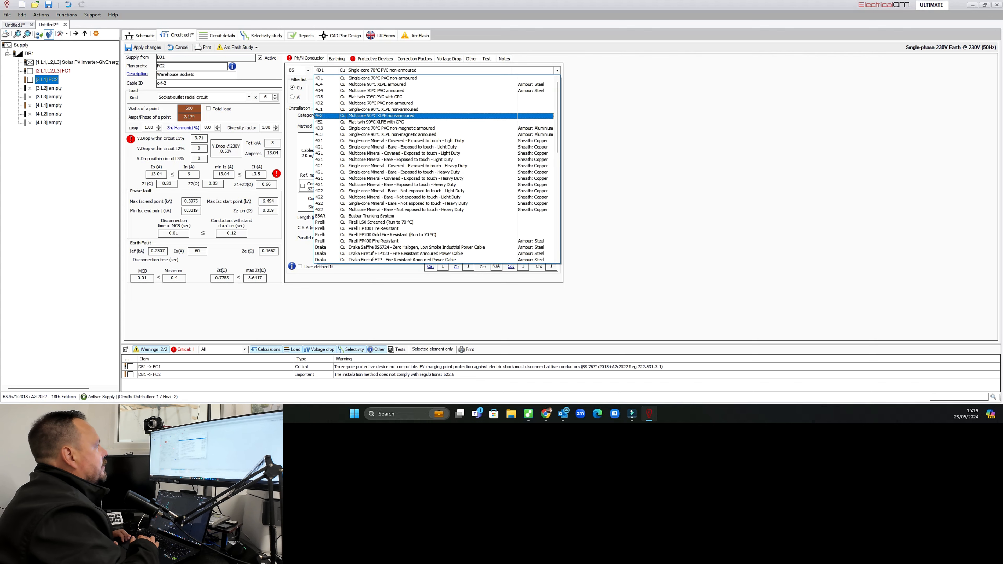
left_click(376, 122)
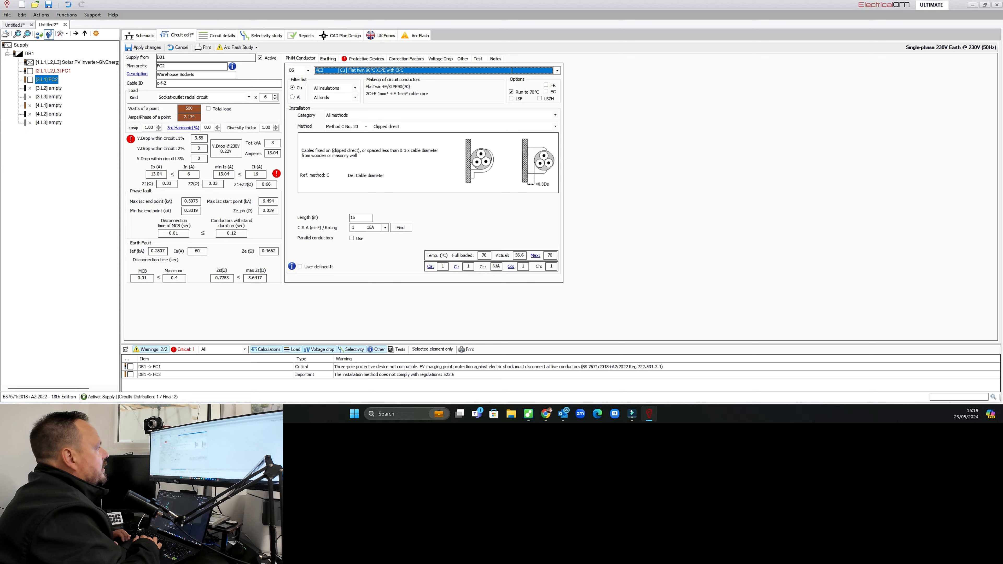
Set the installation method to Method B No. 5 in conduit on a wall and the conductor size to 4 mm².
left_click(386, 126)
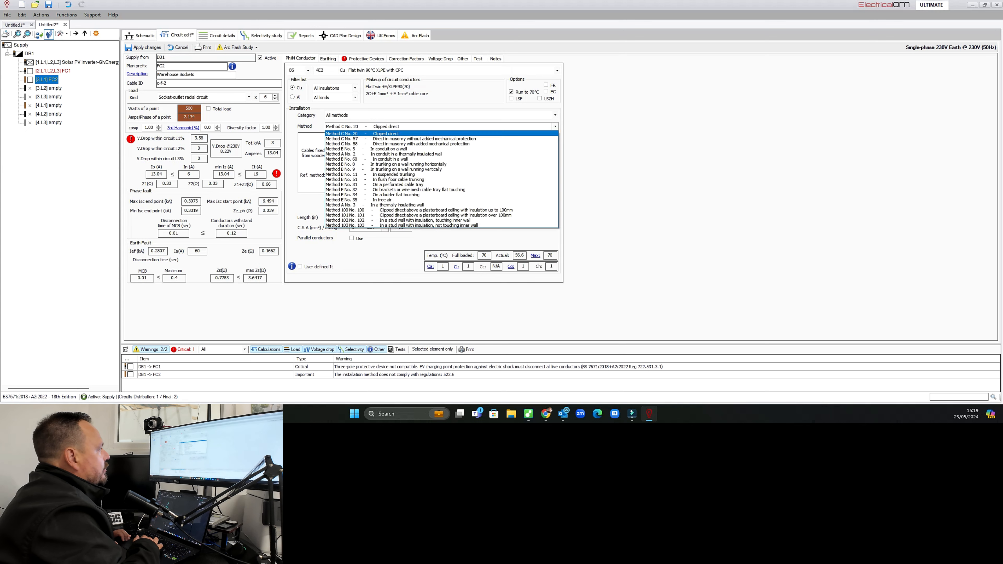
left_click(389, 149)
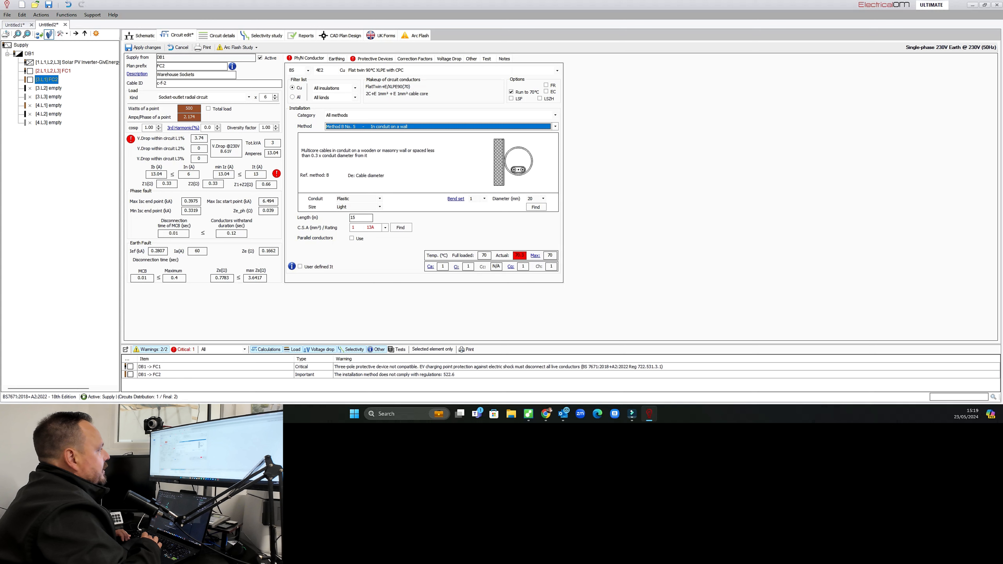
left_click(385, 227)
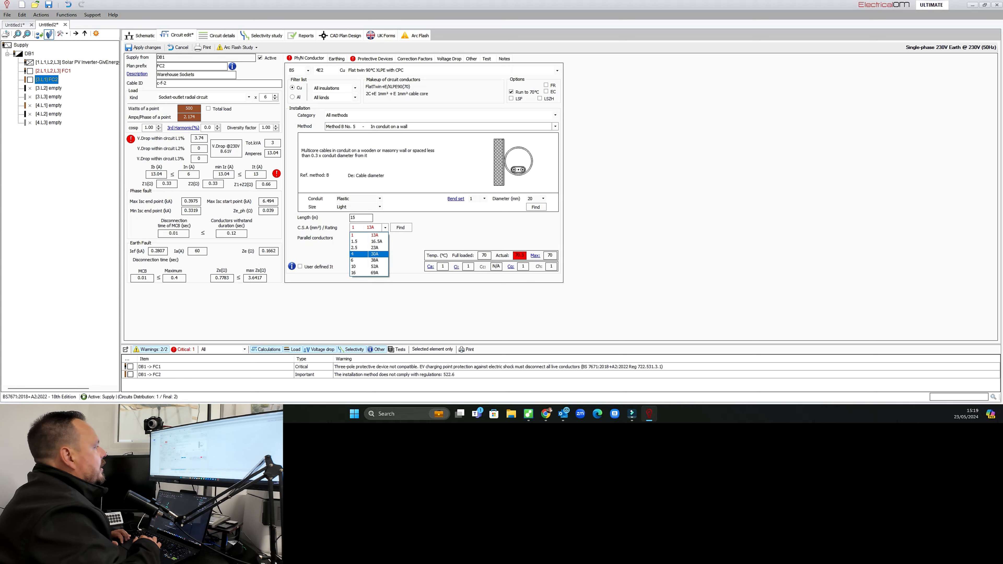
key("Return")
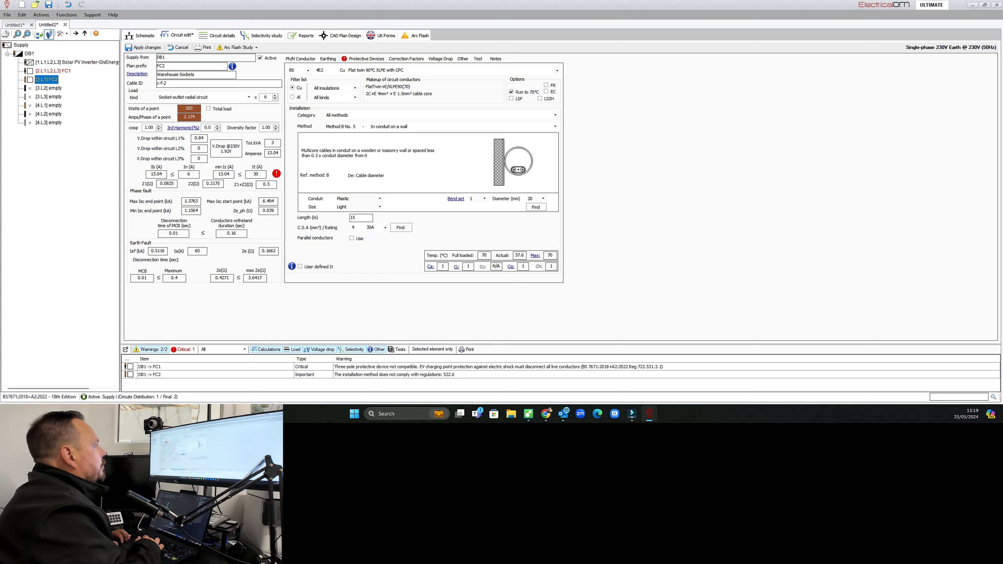
Choose a Proteus RCBO EN 61009 1P 30mA 10kA Solid (A) Type C rated 32 A as the protective device.
left_click(365, 58)
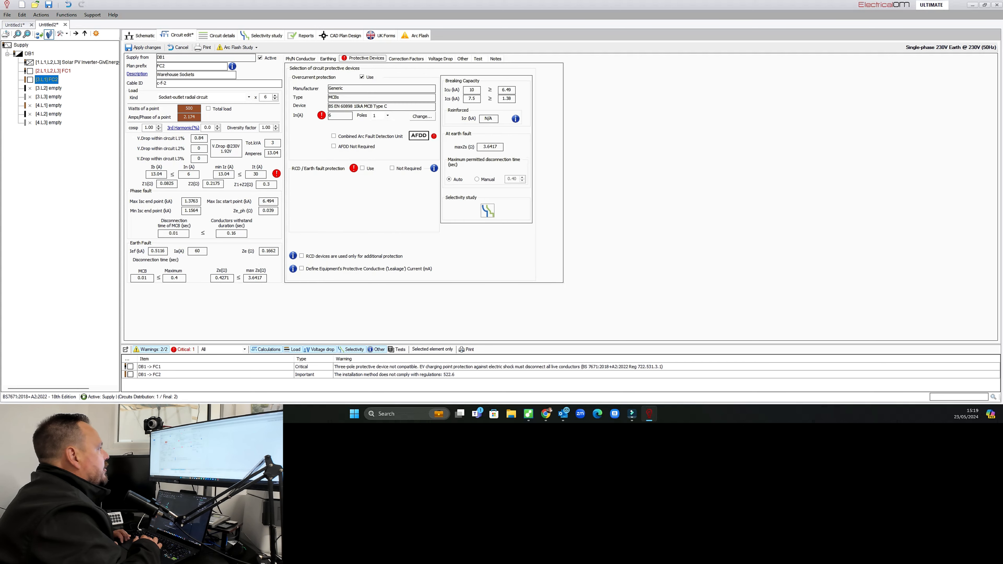
left_click(422, 116)
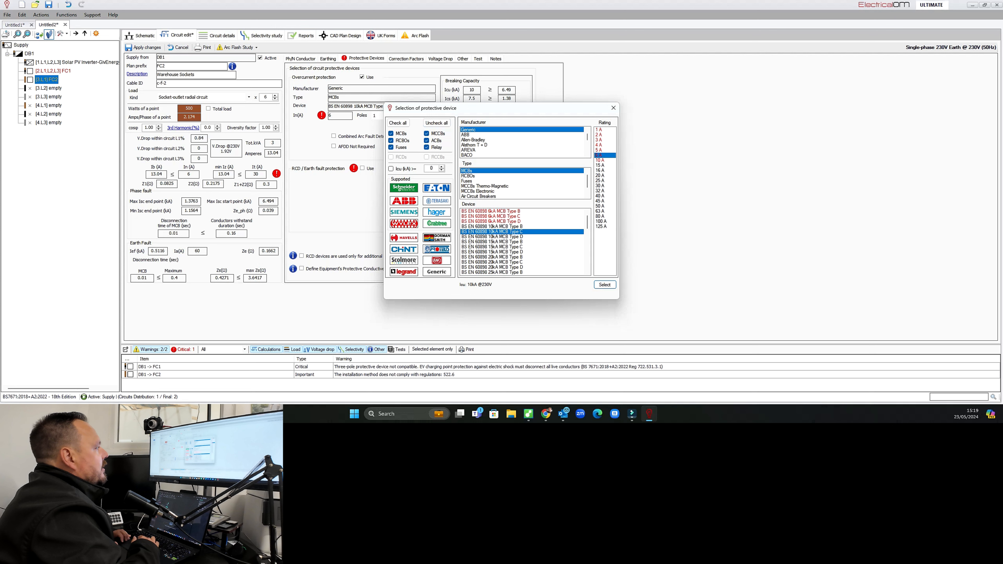
left_click(437, 250)
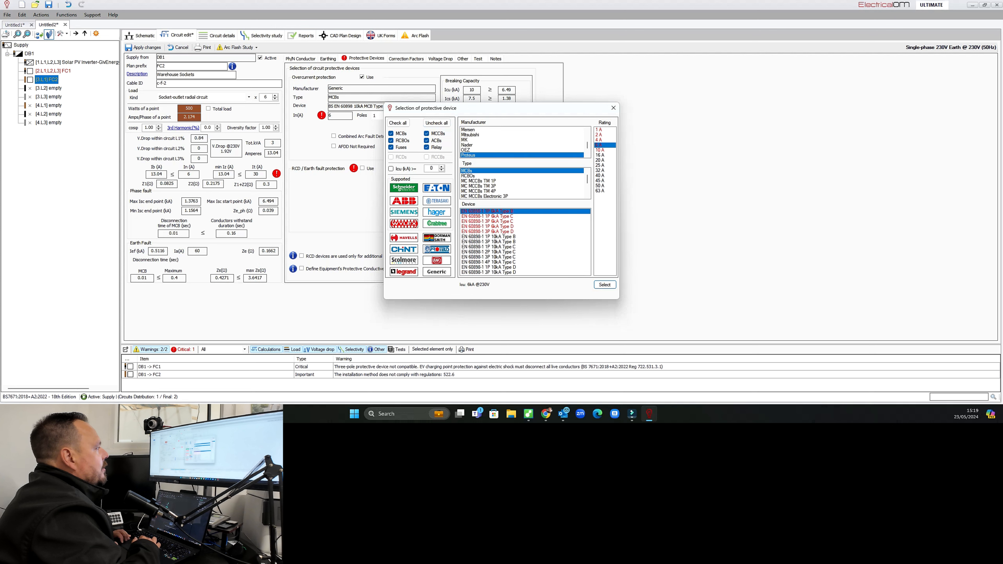
left_click(468, 175)
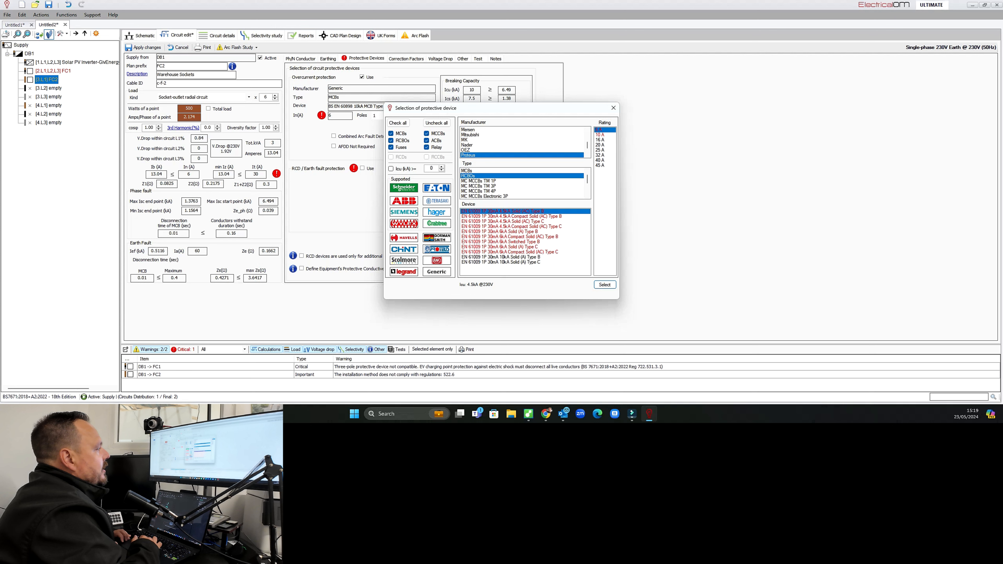
left_click(501, 262)
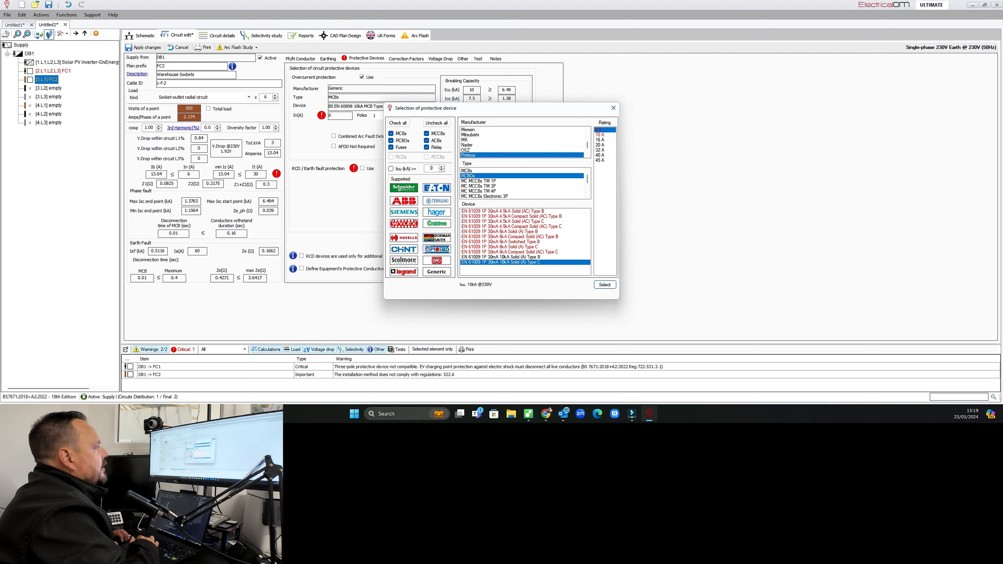
left_click(601, 150)
left_click(605, 284)
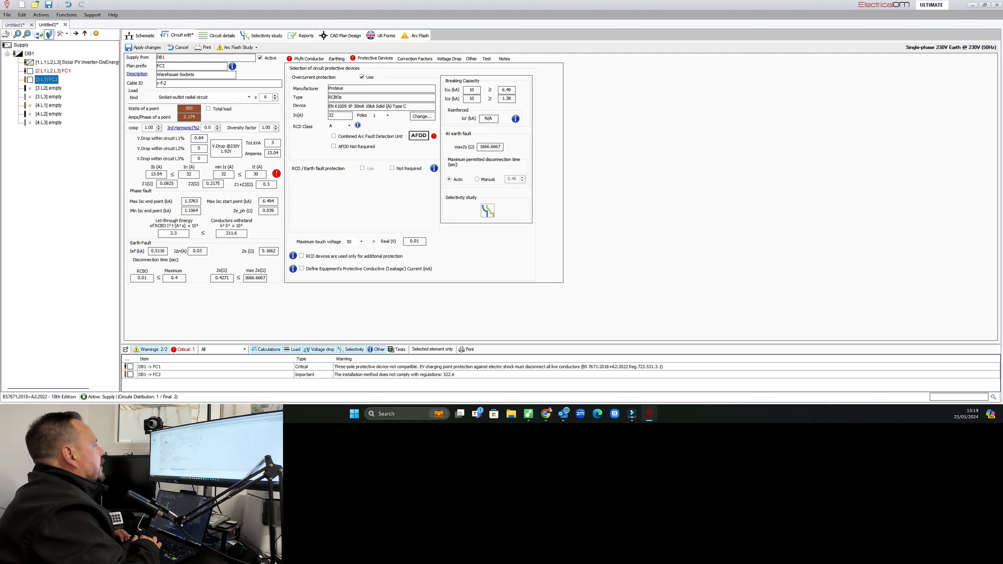
Mark the warehouse sockets circuit's protective device as AFDD not required.
left_click(371, 59)
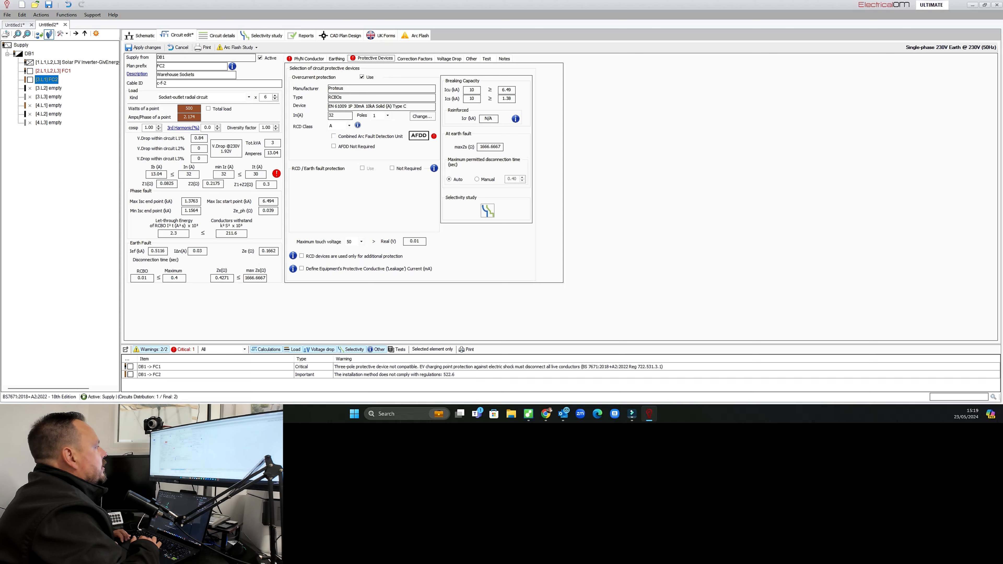
left_click(334, 146)
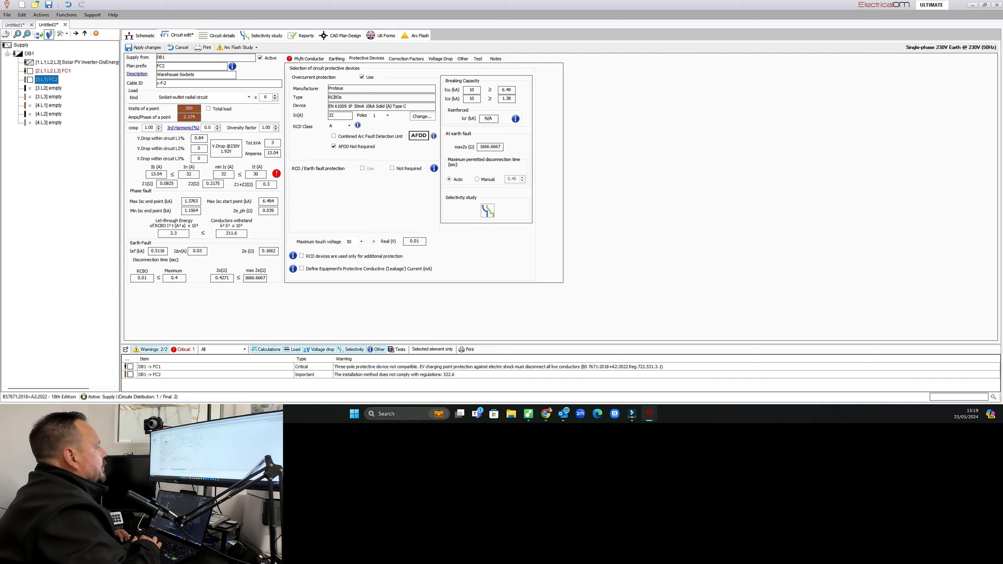
Review the available conductor sizes and current ratings for the warehouse sockets cable.
left_click(309, 59)
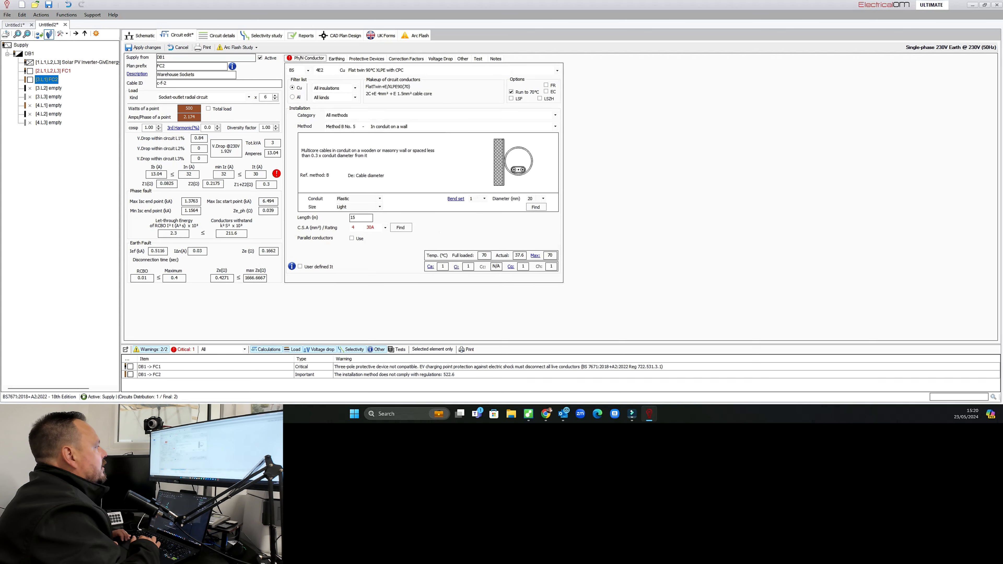
left_click(385, 227)
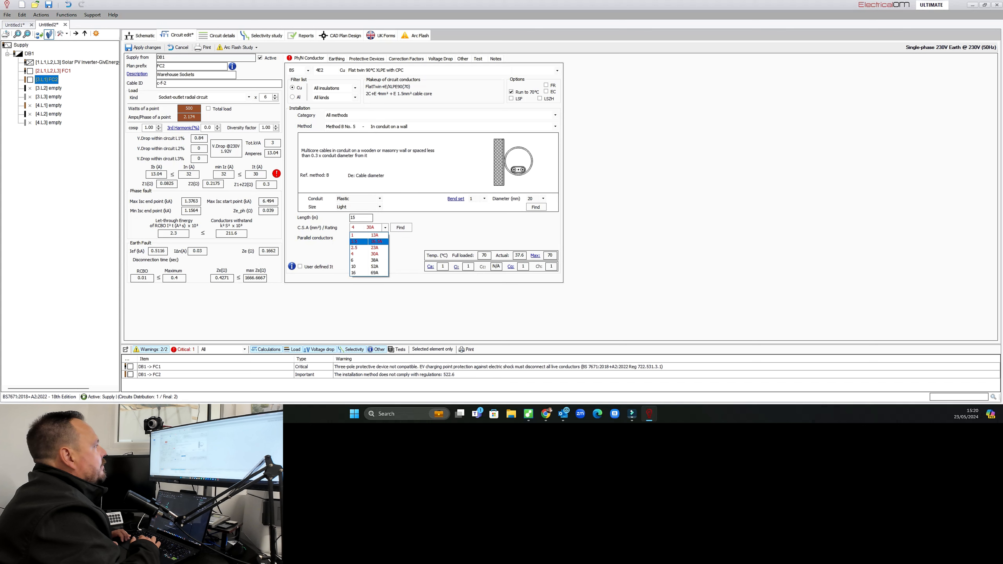
left_click(386, 227)
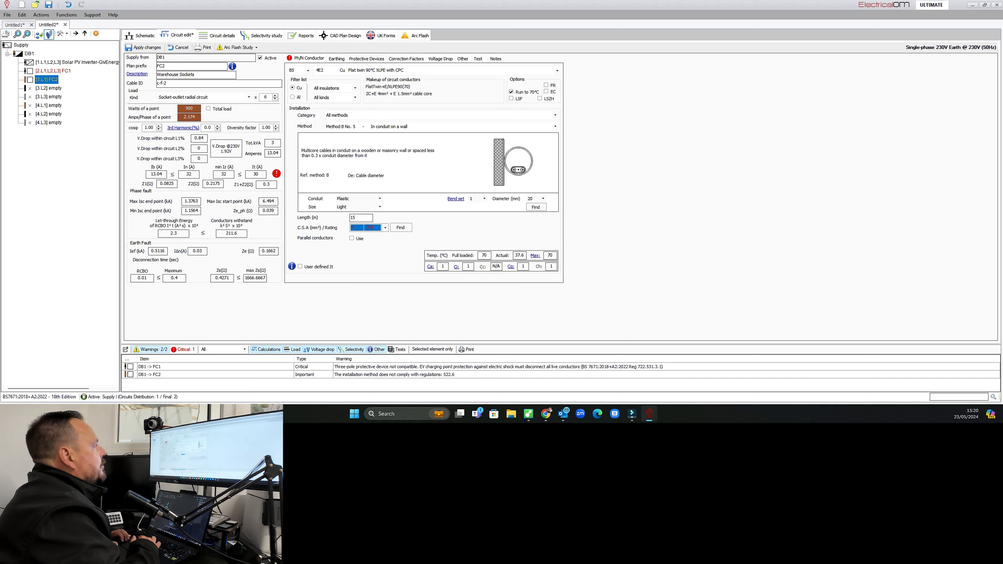
left_click(367, 59)
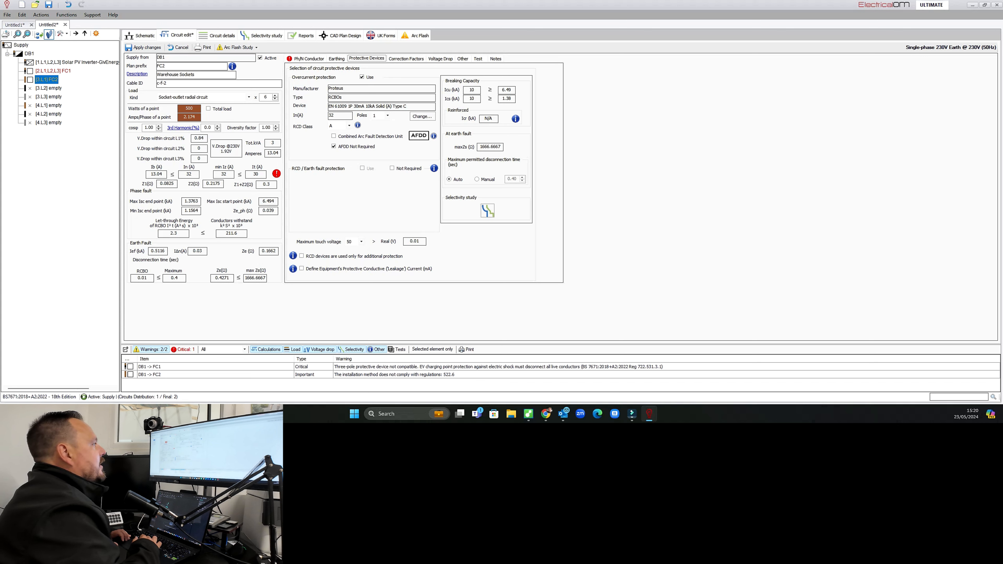
Try the Method C No. 20 clipped direct installation method, then revert to Method B No. 5 in conduit on a wall.
left_click(309, 59)
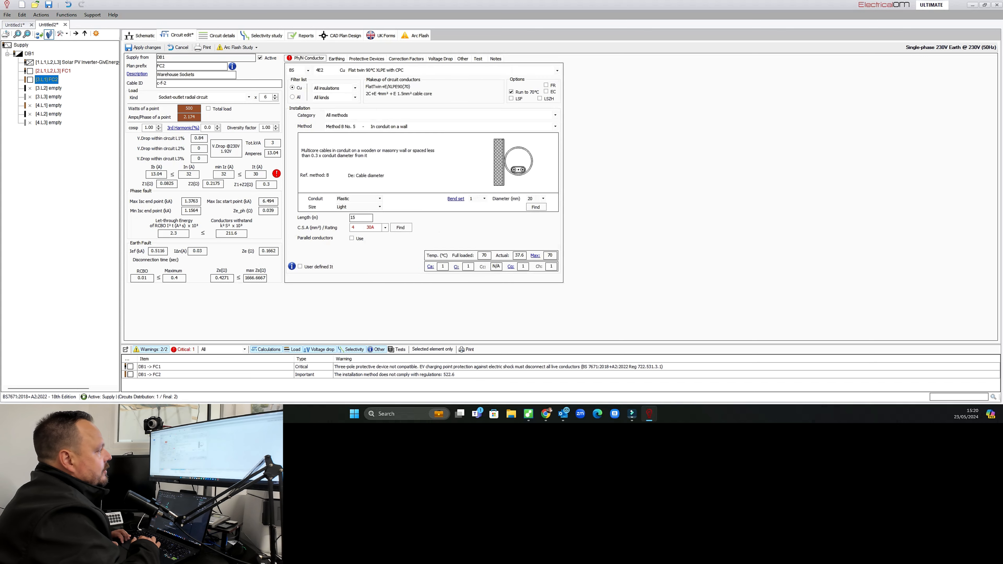
left_click(385, 227)
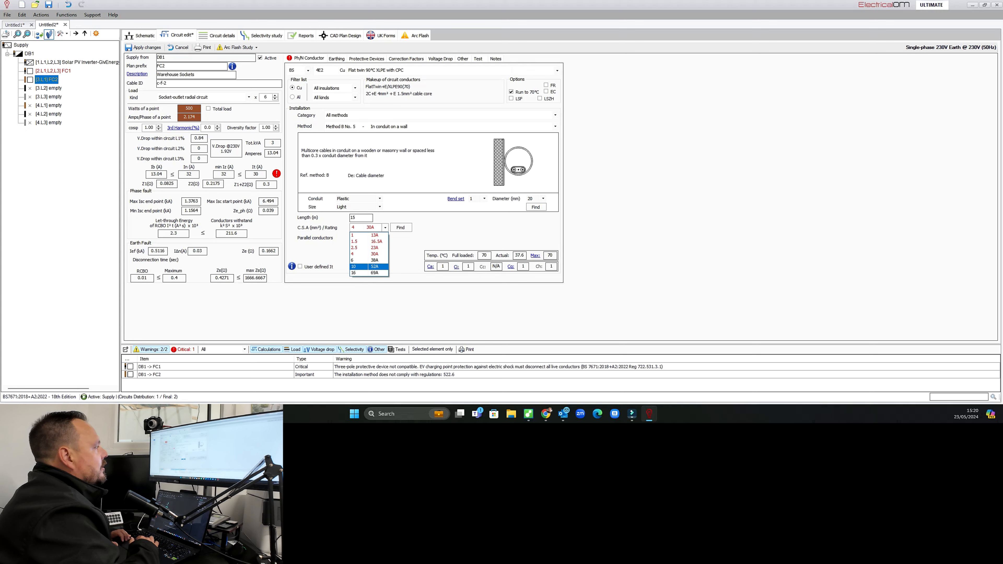
left_click(395, 127)
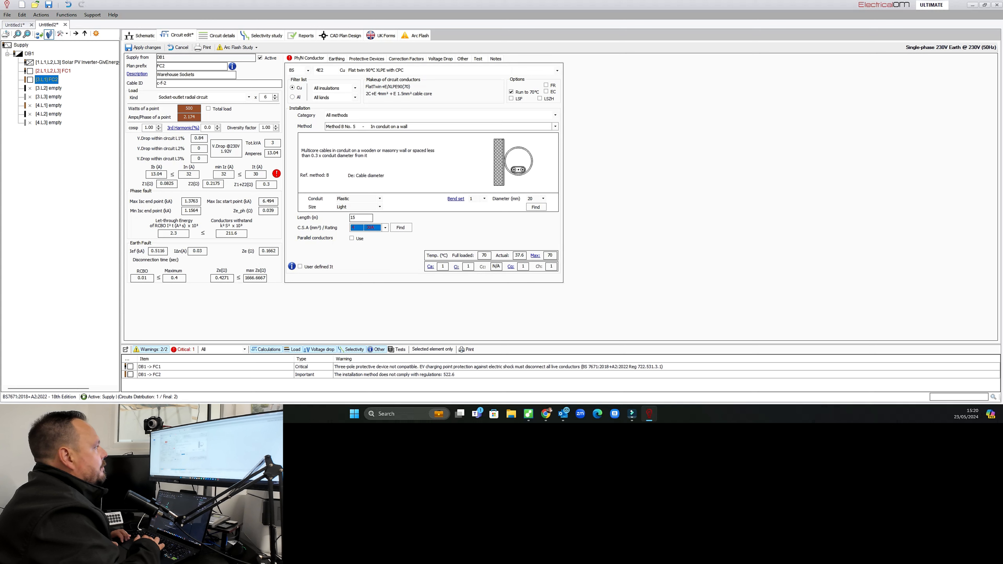
left_click(395, 127)
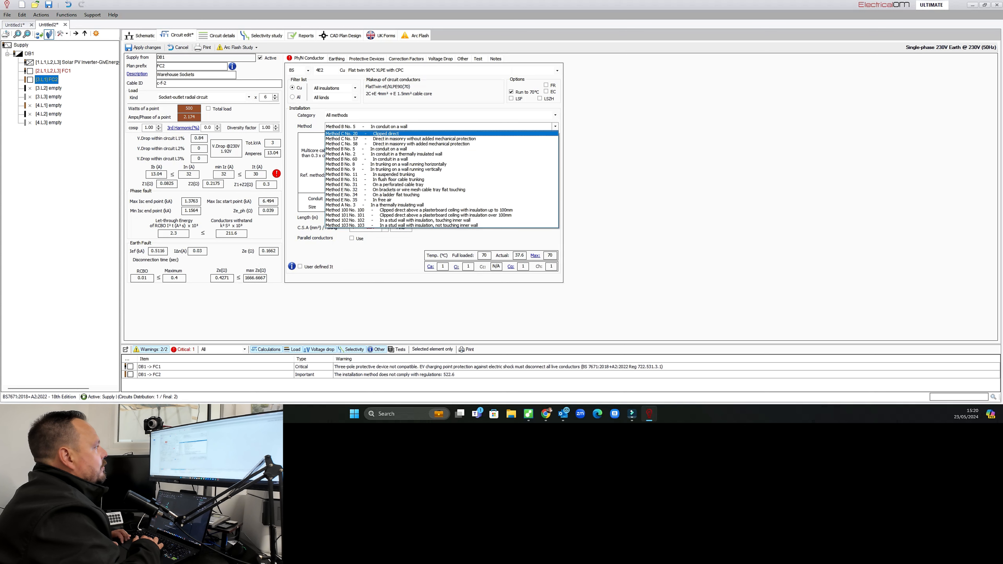
left_click(383, 133)
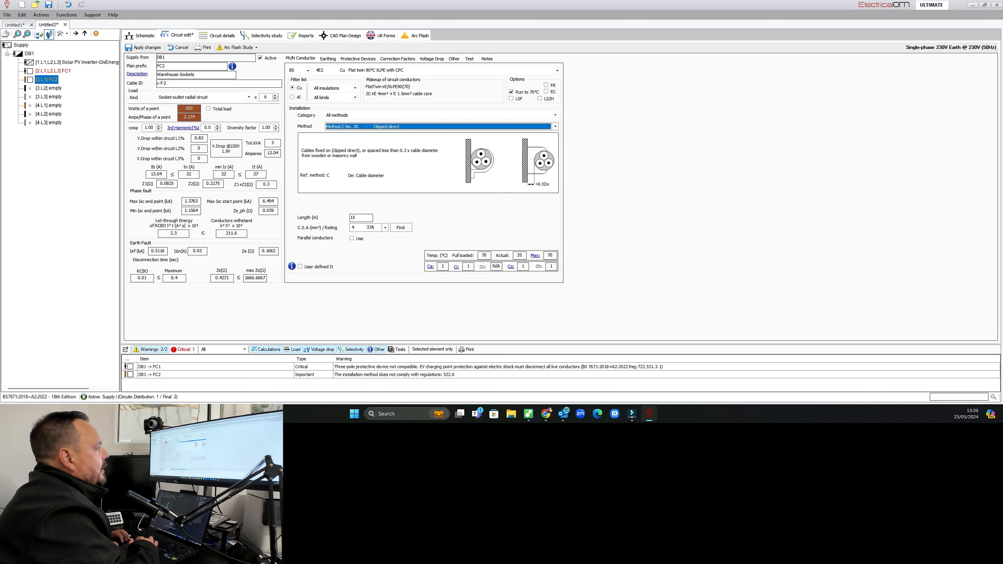
left_click(385, 228)
left_click(385, 227)
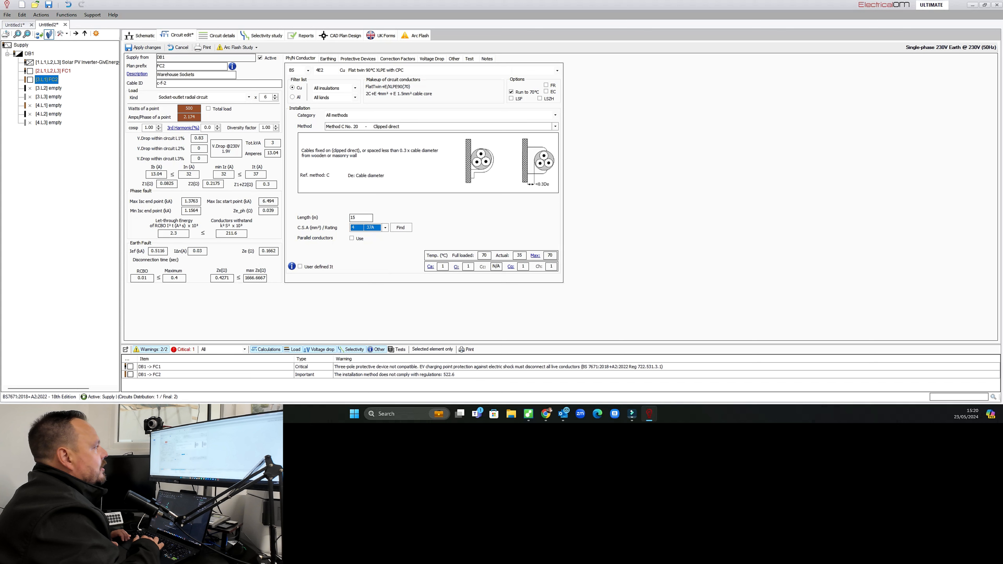
left_click(555, 127)
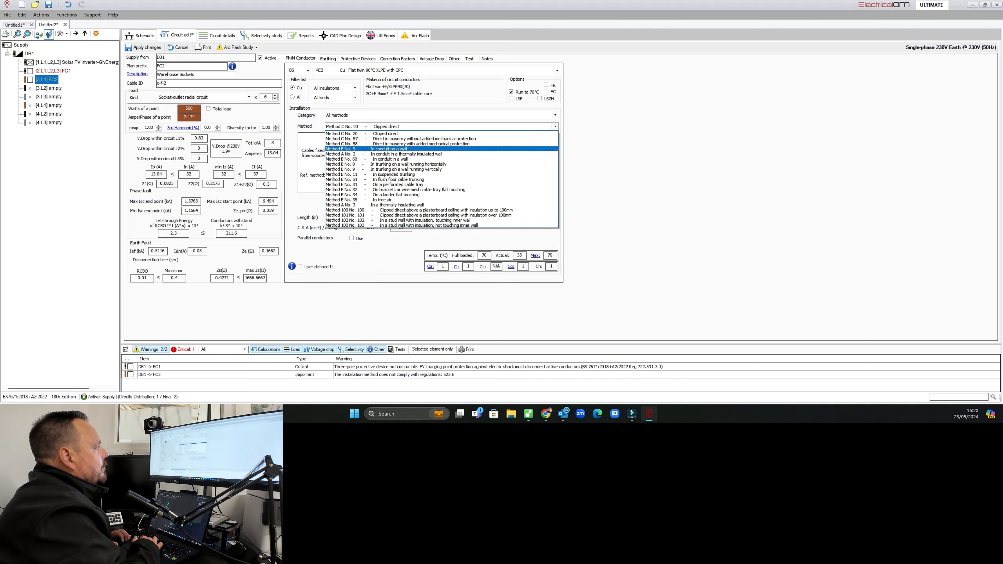
left_click(388, 148)
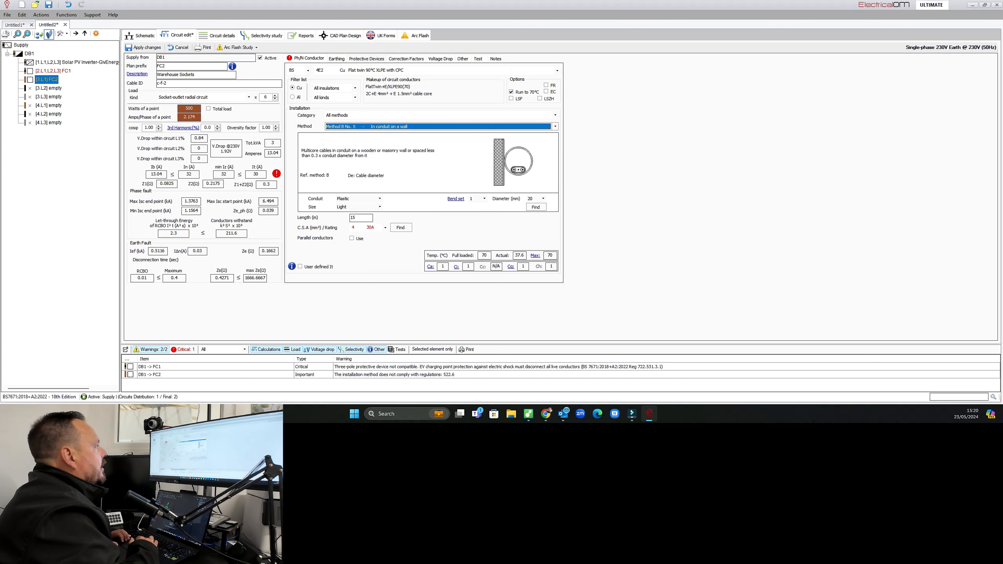
Change the warehouse sockets RCBO rating to 20 A and save the changes to the circuit.
left_click(367, 59)
left_click(422, 116)
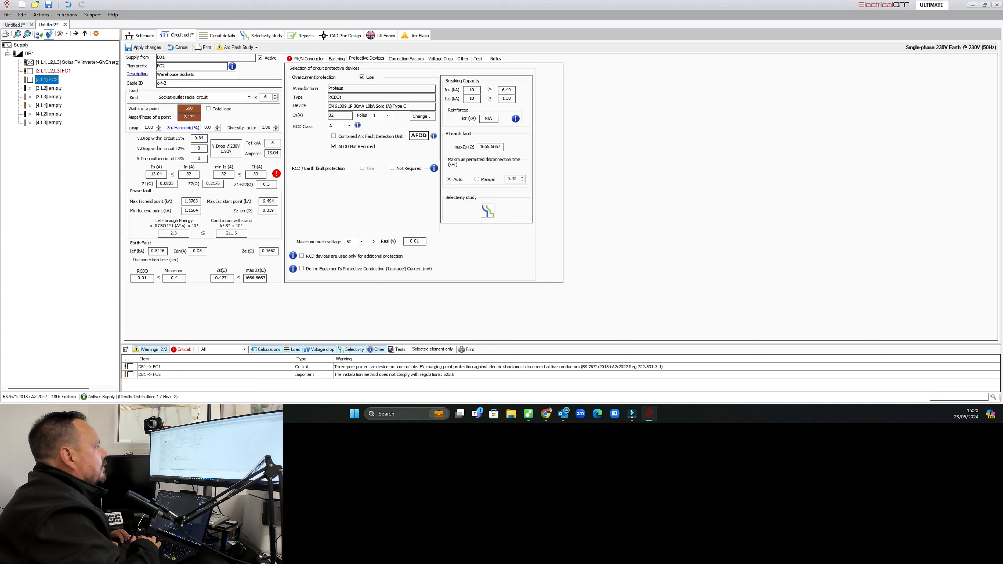
left_click(601, 146)
left_click(605, 284)
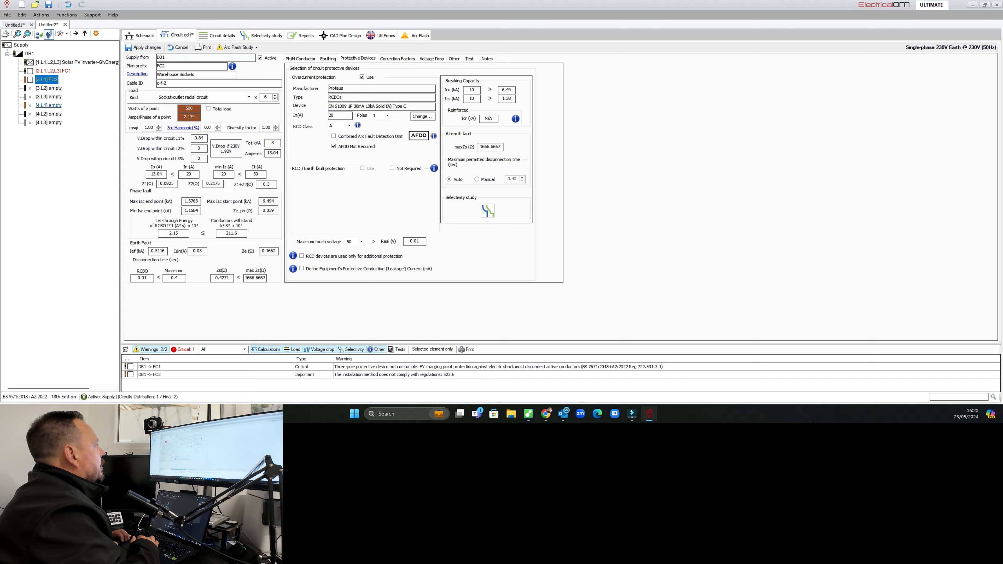
left_click(48, 97)
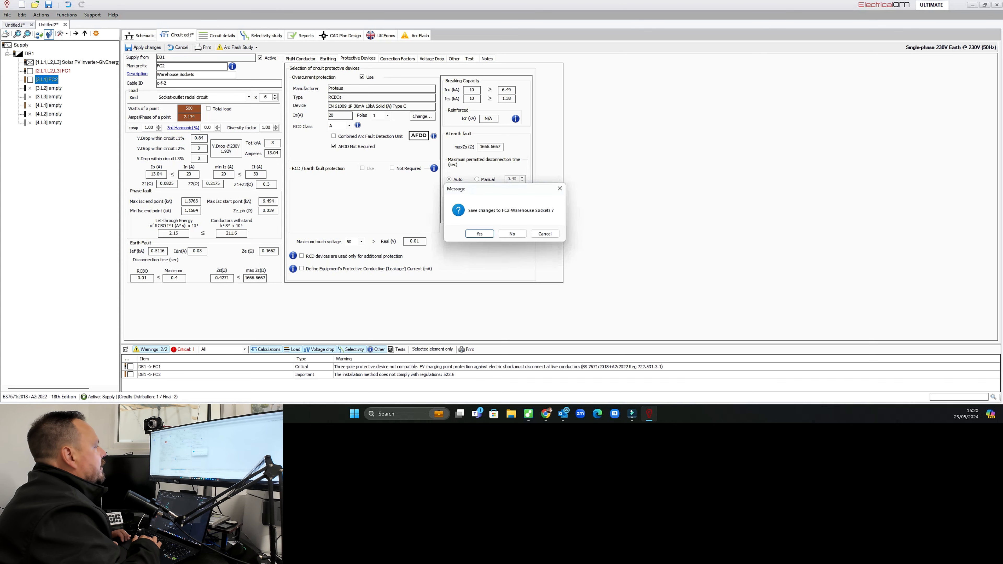
left_click(480, 234)
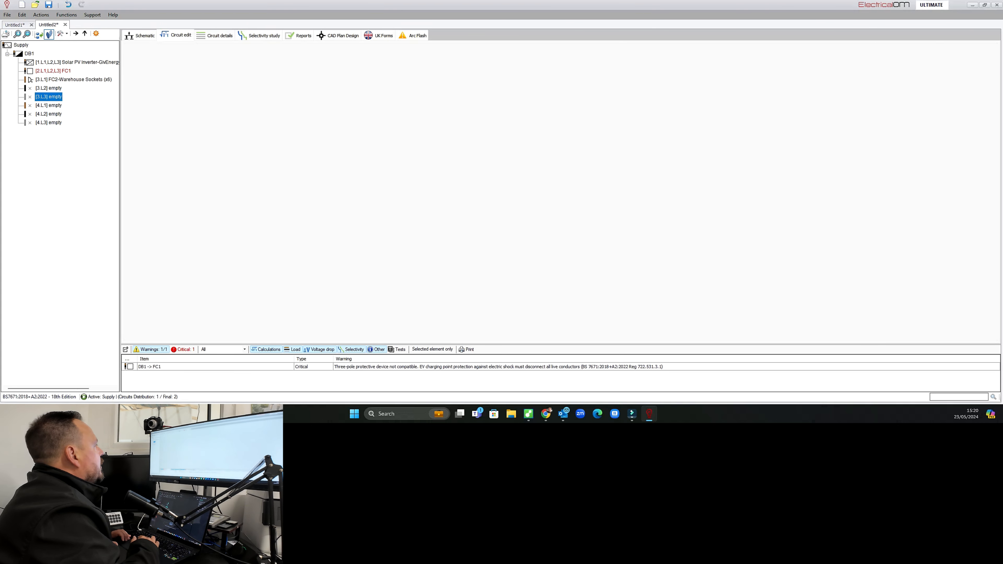
Review the EV charger circuit's conductor, earthing and protective device settings and its schematic.
left_click(53, 71)
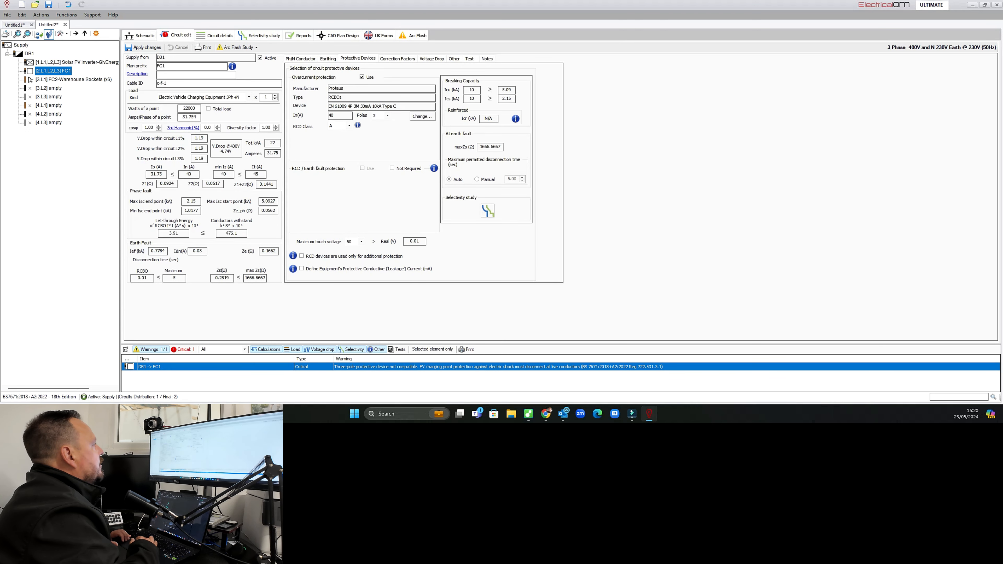
left_click(300, 58)
left_click(328, 59)
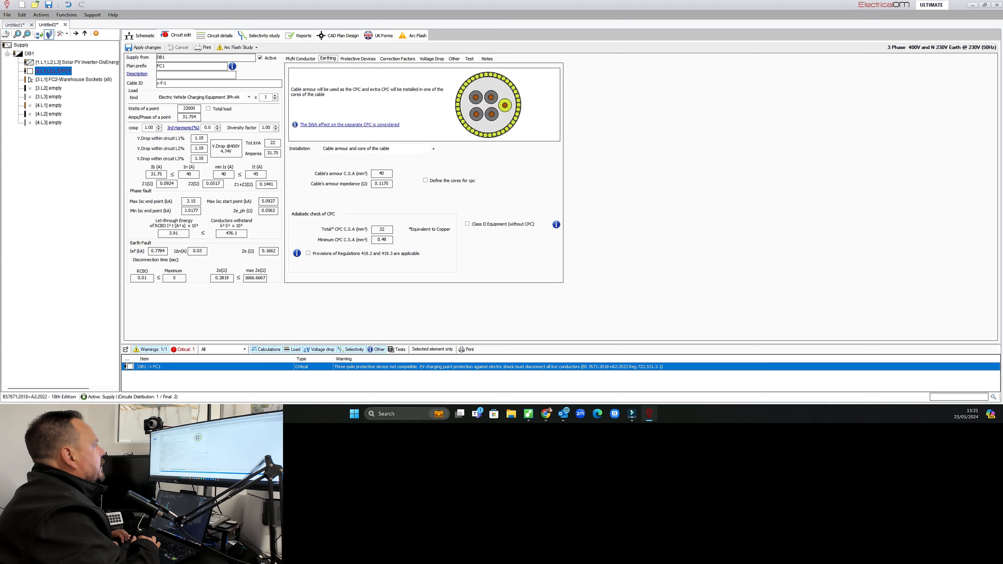
left_click(358, 59)
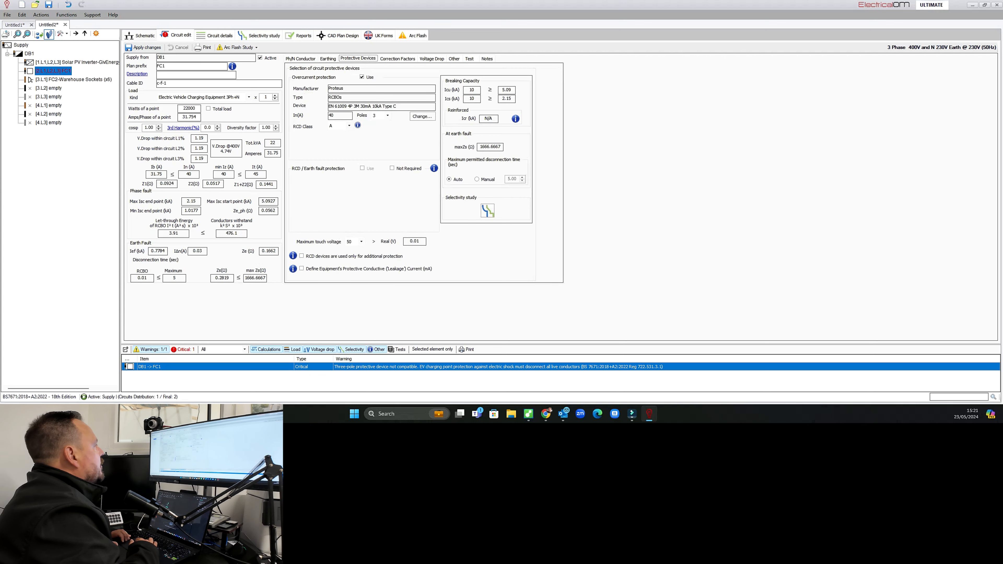
left_click(141, 35)
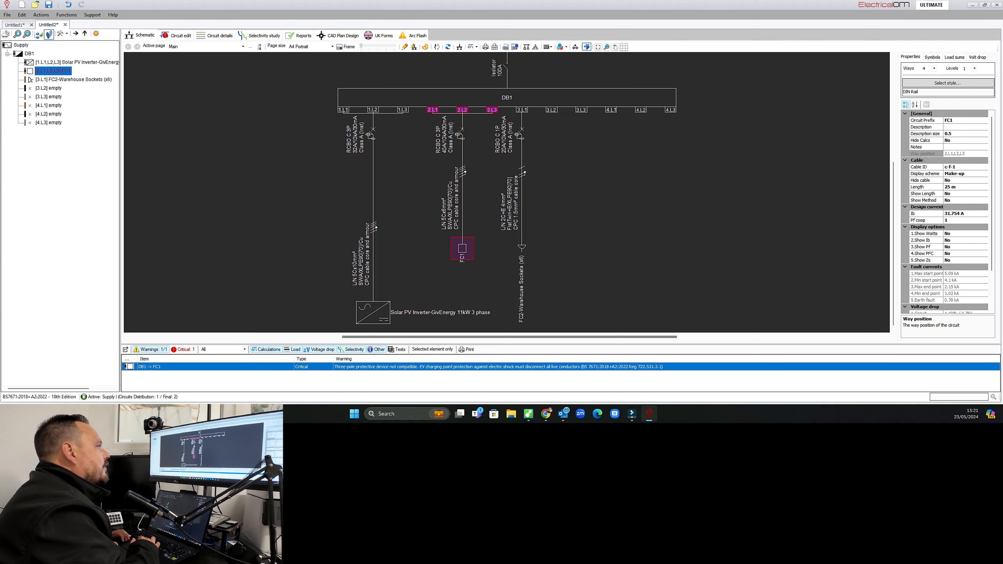
double_click(459, 136)
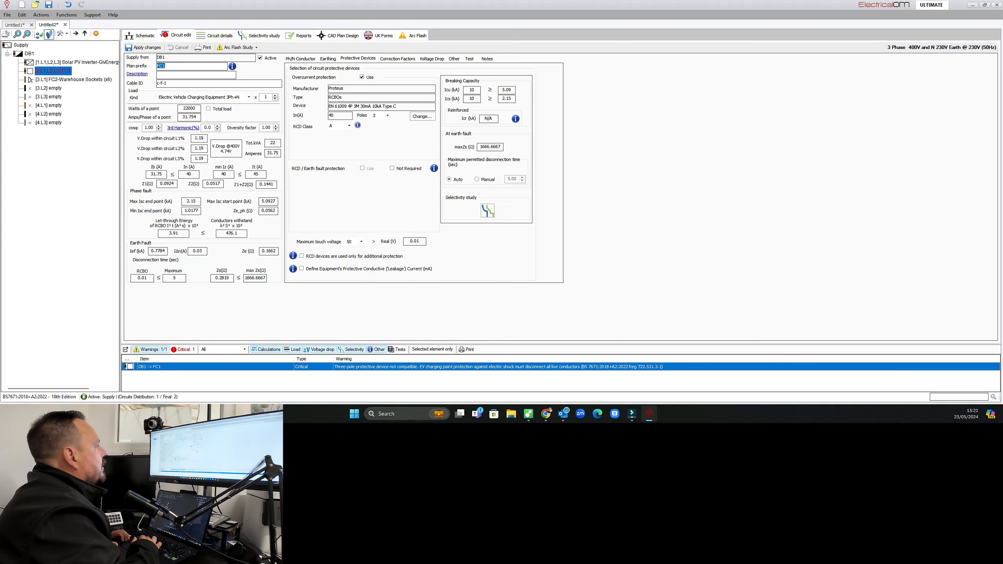
left_click(73, 80)
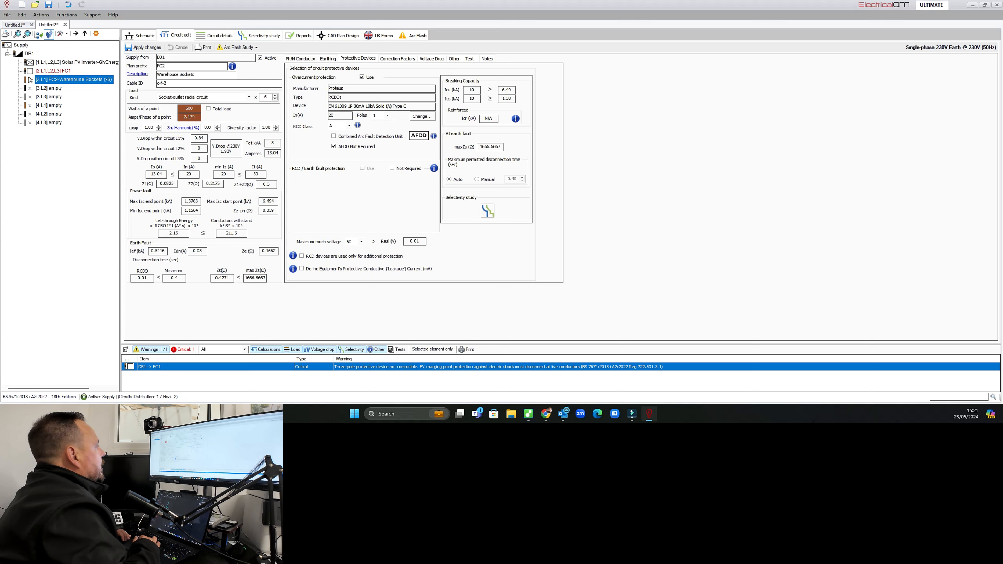
left_click(53, 71)
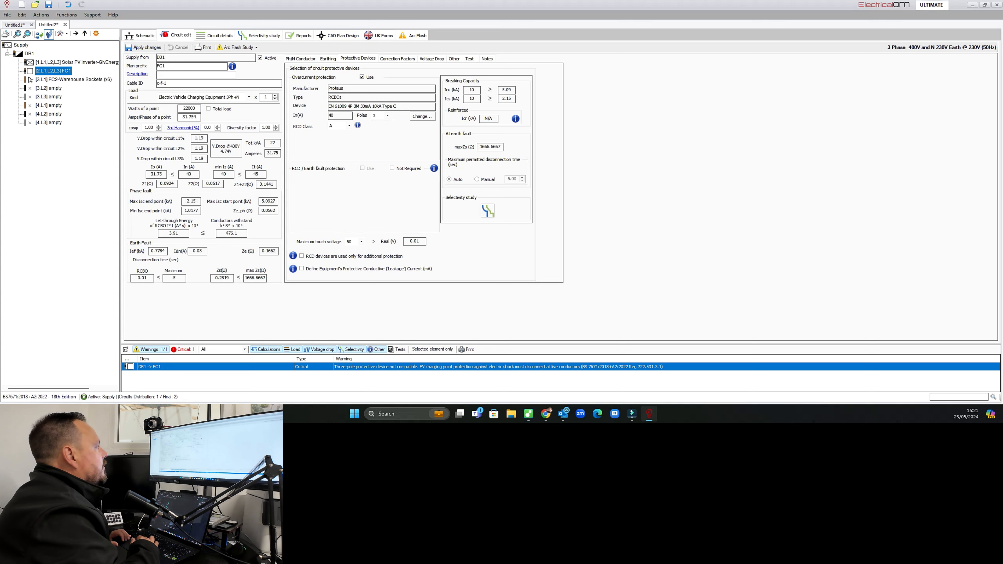
Set the EV charger RCBO to 4 poles and apply the changes.
left_click(387, 116)
left_click(381, 128)
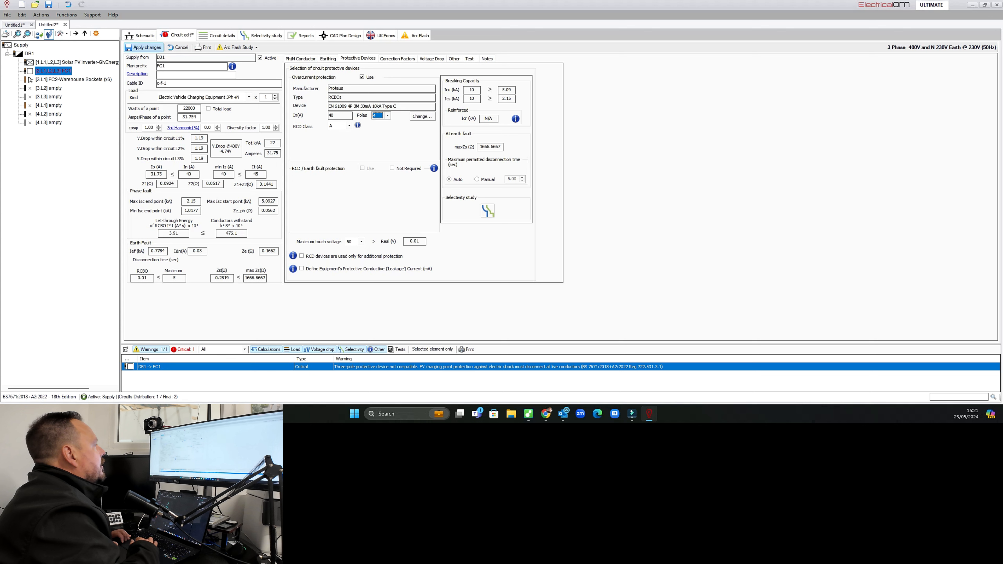
left_click(143, 47)
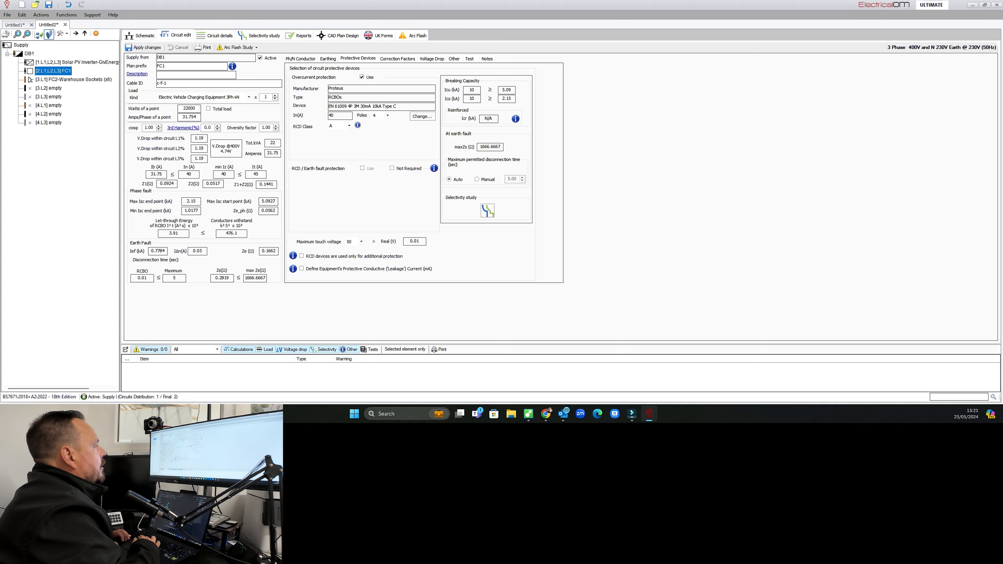
Insert a single-phase final circuit into the empty way 3.L2 of DB1.
left_click(140, 36)
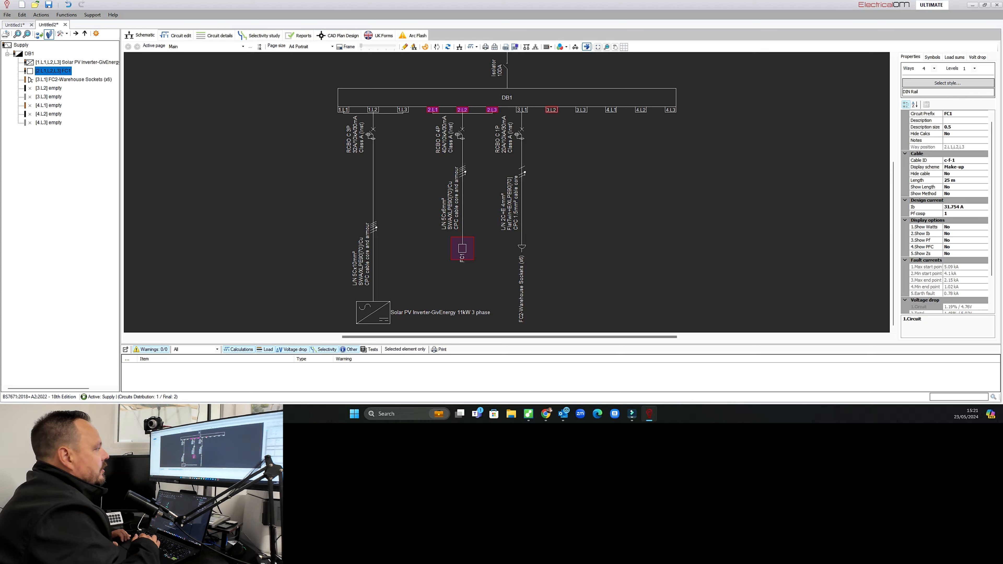
right_click(552, 111)
mouse_move(575, 117)
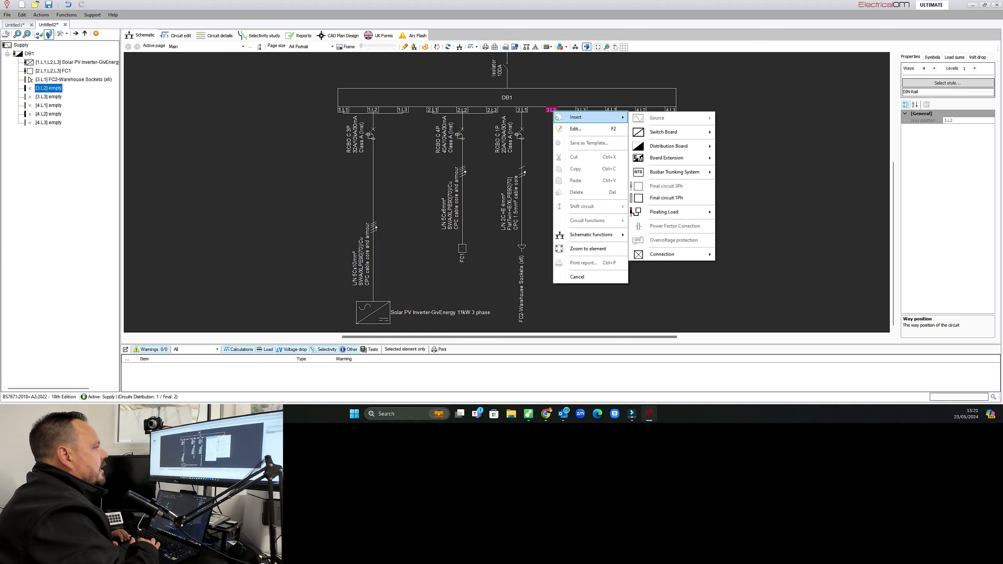
left_click(672, 197)
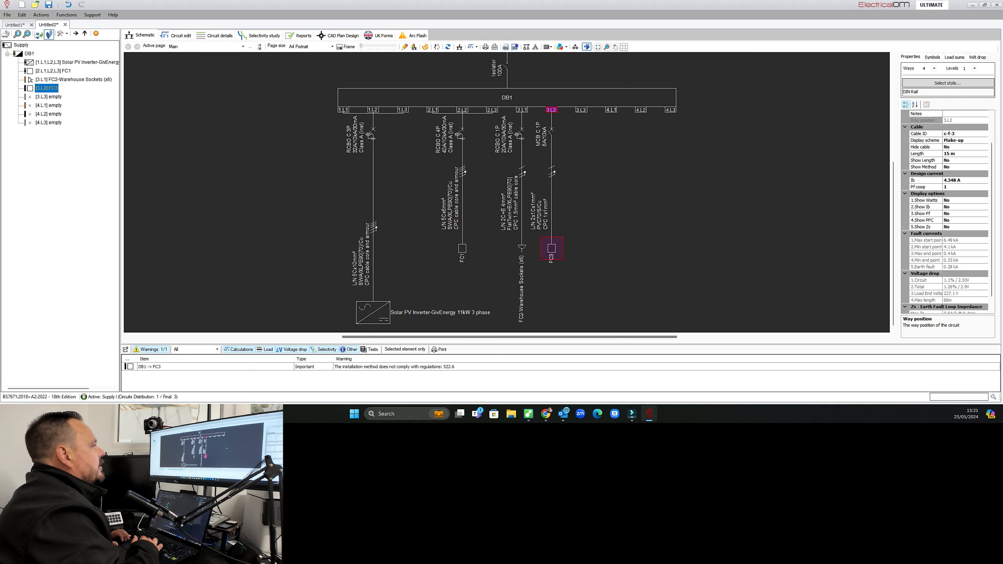
Set the new circuit's load kind to Lighting with 6 points.
double_click(552, 248)
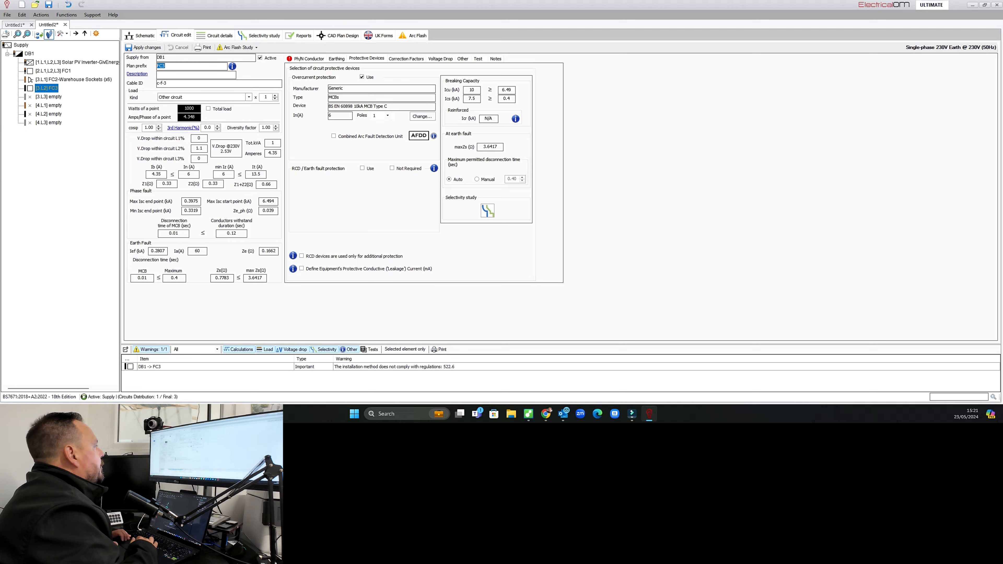
left_click(249, 98)
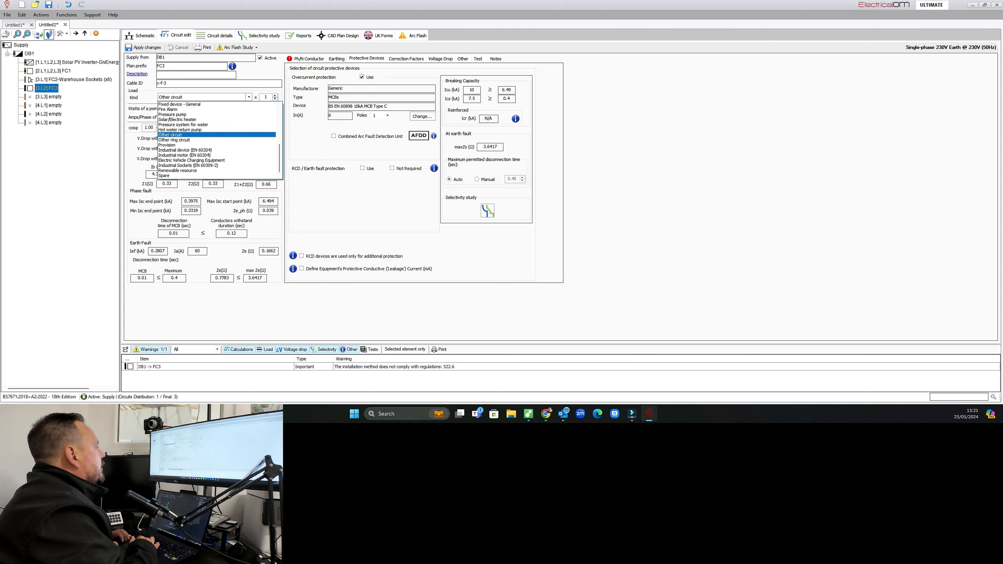
left_click_drag(279, 152, 279, 115)
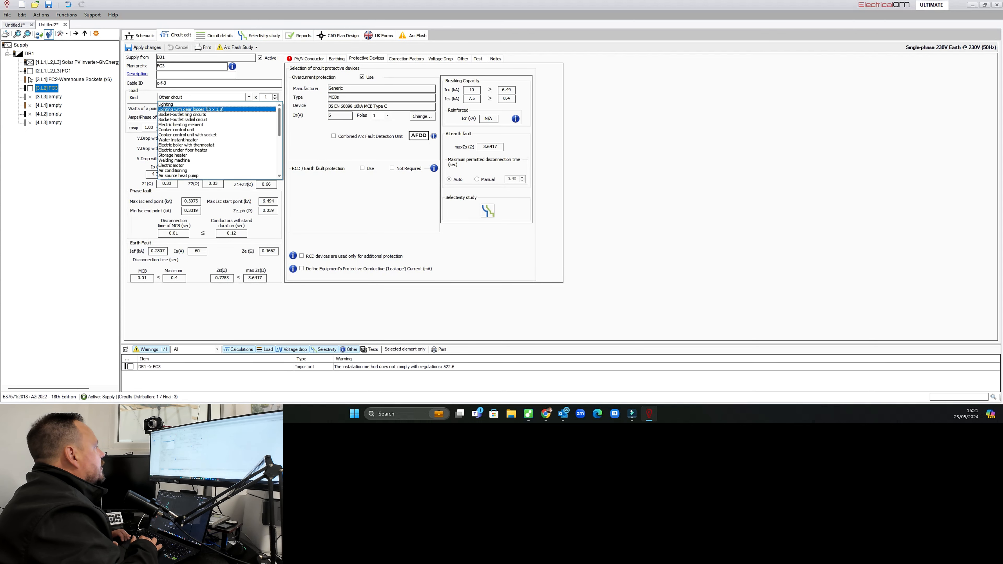
left_click(178, 104)
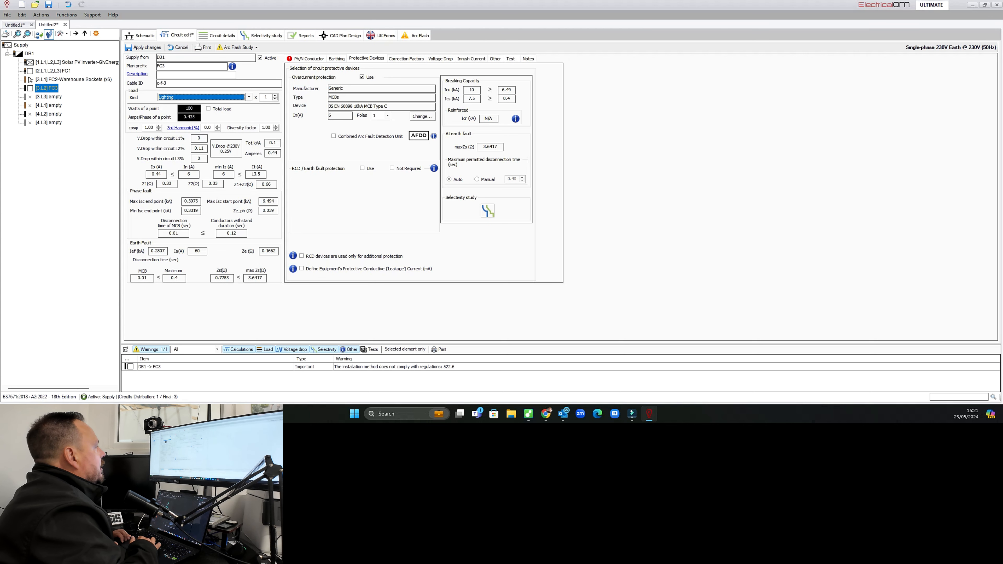
left_click(275, 96)
left_click(275, 95)
left_click(275, 95)
left_click(275, 95)
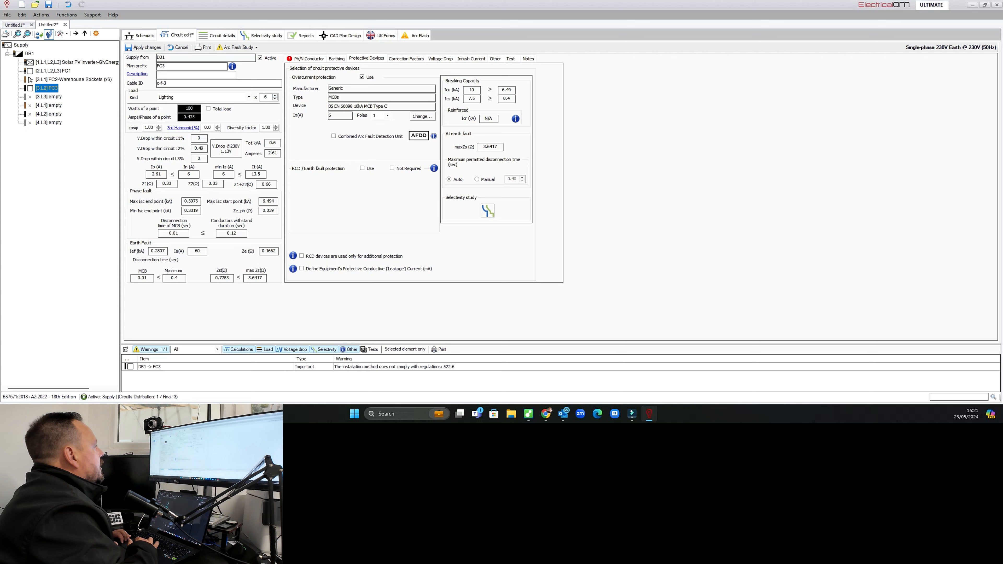
Describe the lighting circuit as LED High bay and set the watts per point to 150 W.
double_click(190, 108)
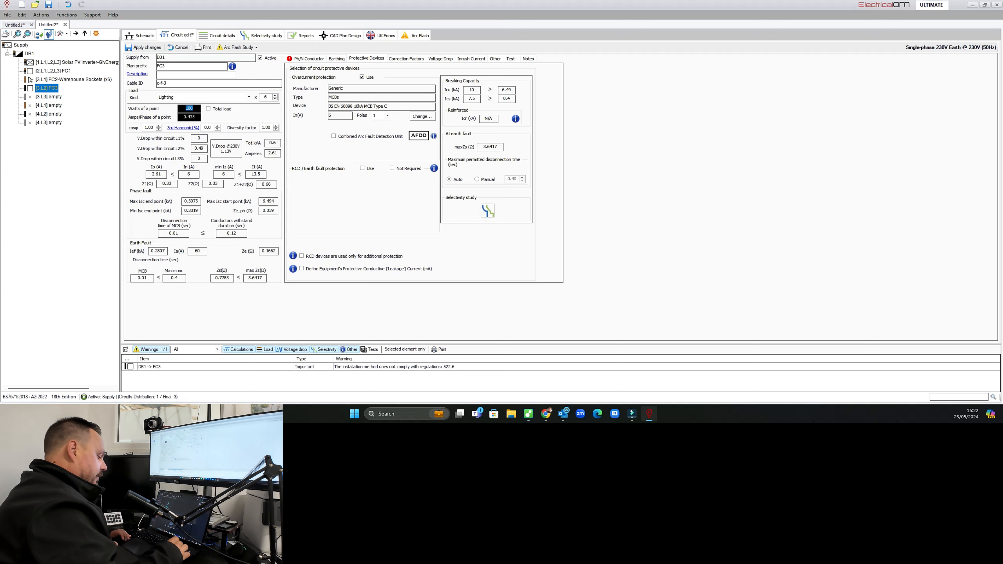
type("48")
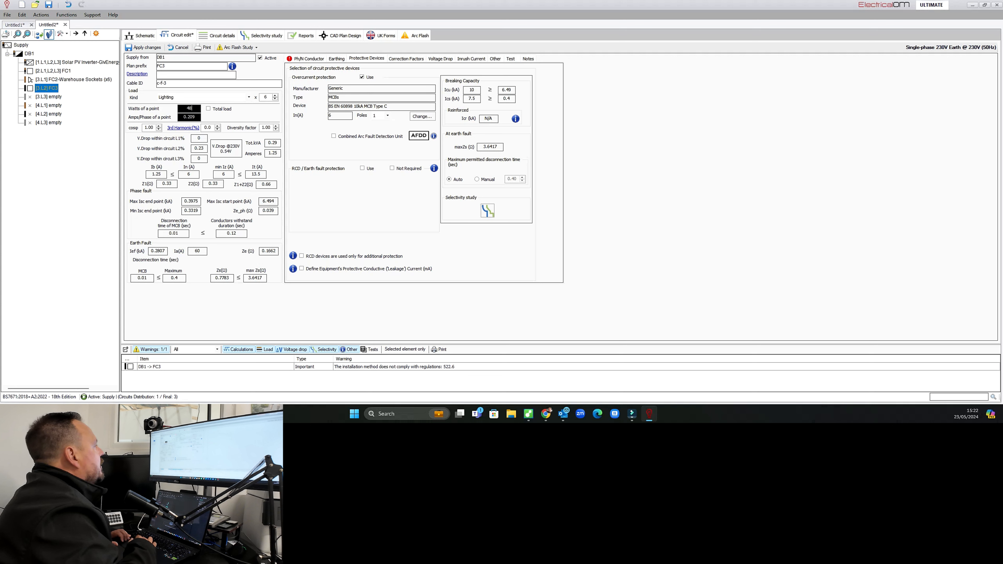
type("H")
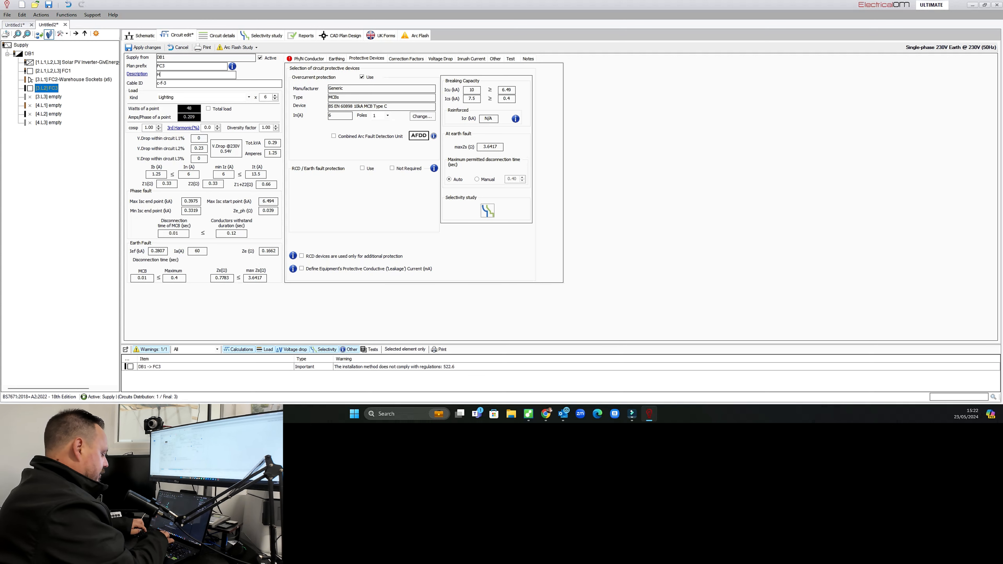
type("ED H")
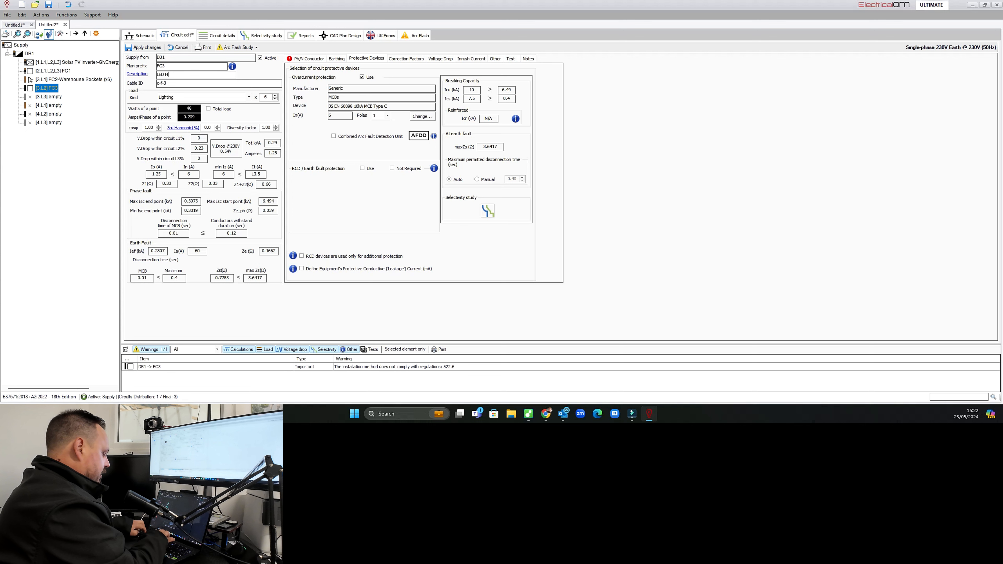
type("igh bay")
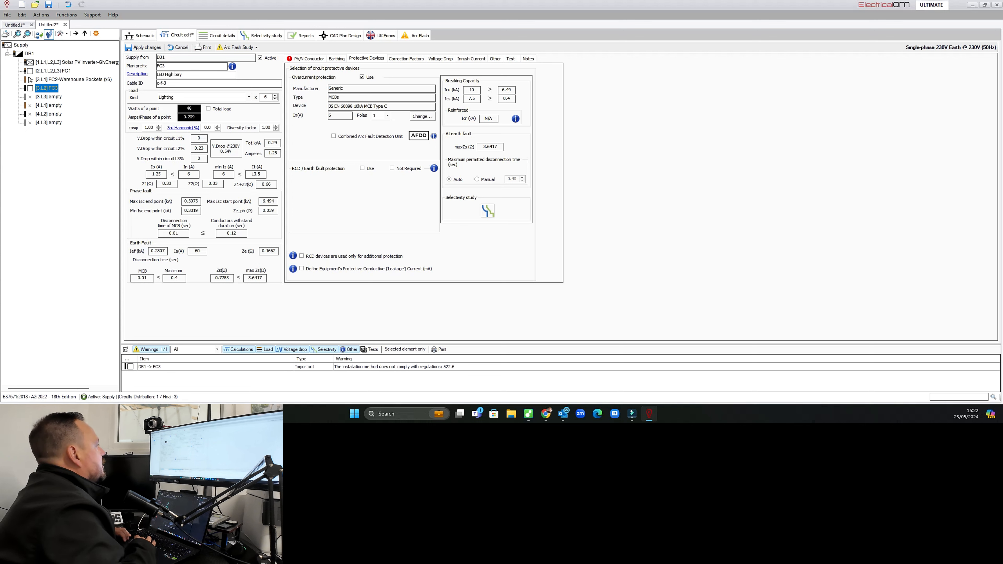
double_click(191, 109)
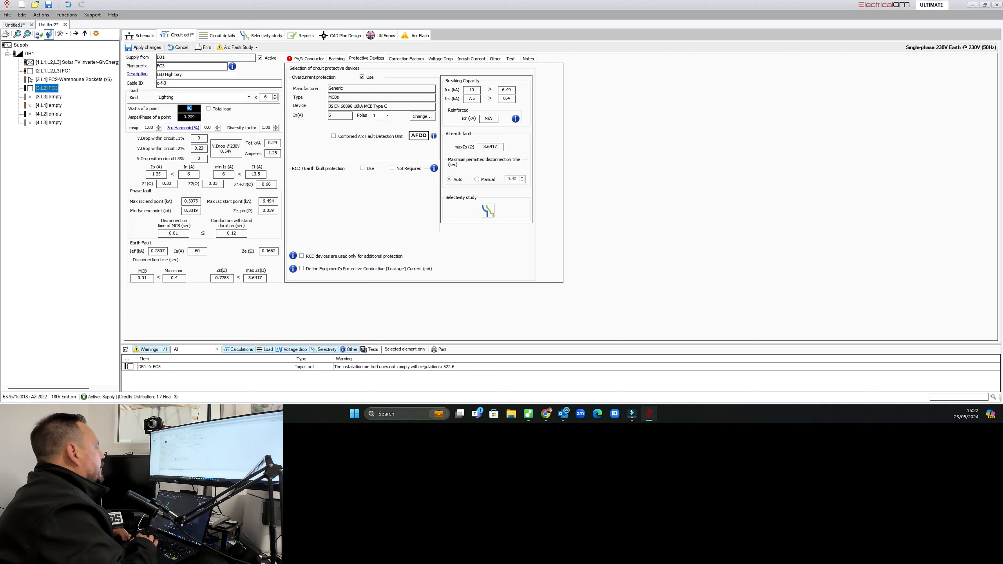
type("150")
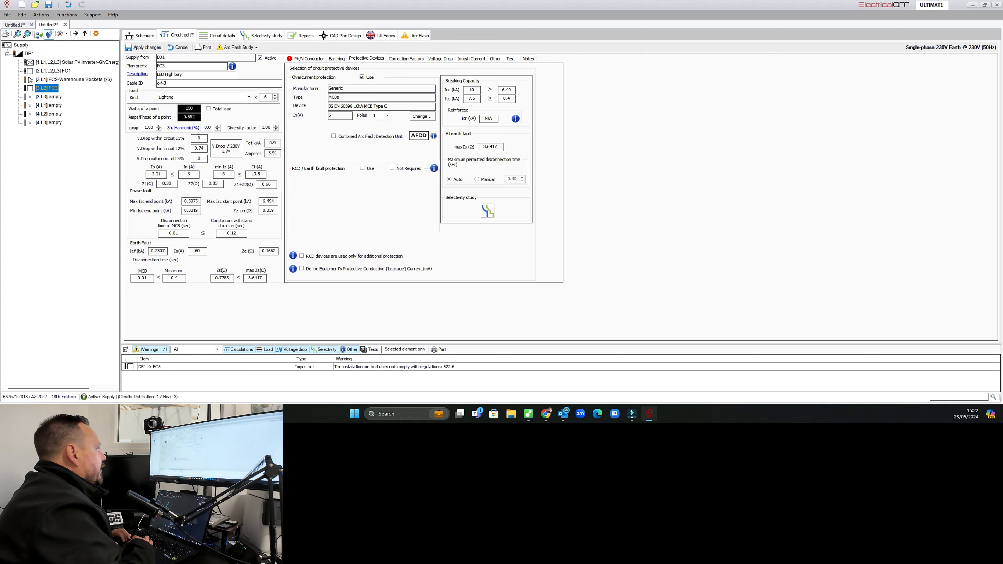
Choose flat twin 90°C XLPE cable with CPC installed by Method B No. 5, in conduit on a wall.
left_click(309, 59)
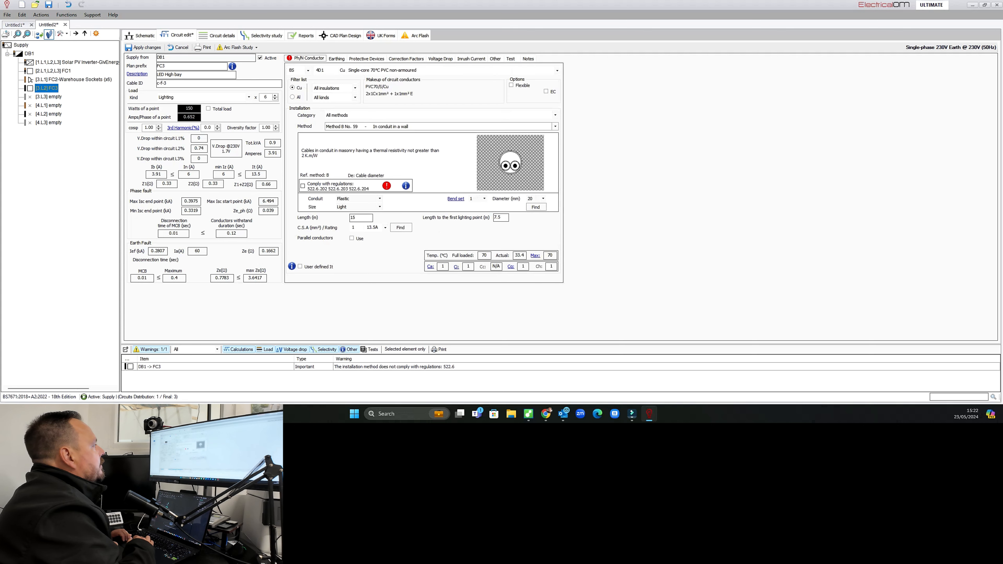
left_click(557, 71)
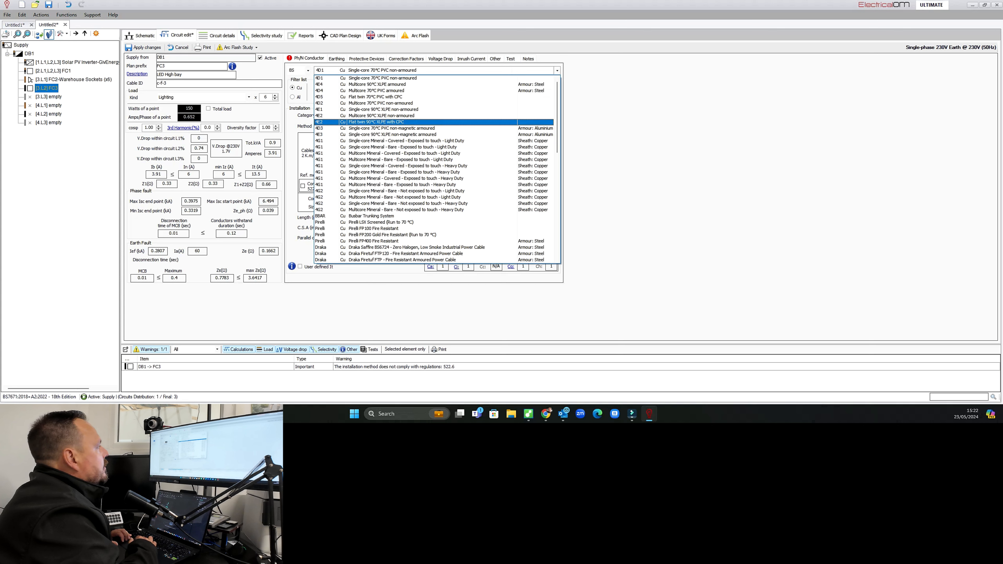
left_click(389, 122)
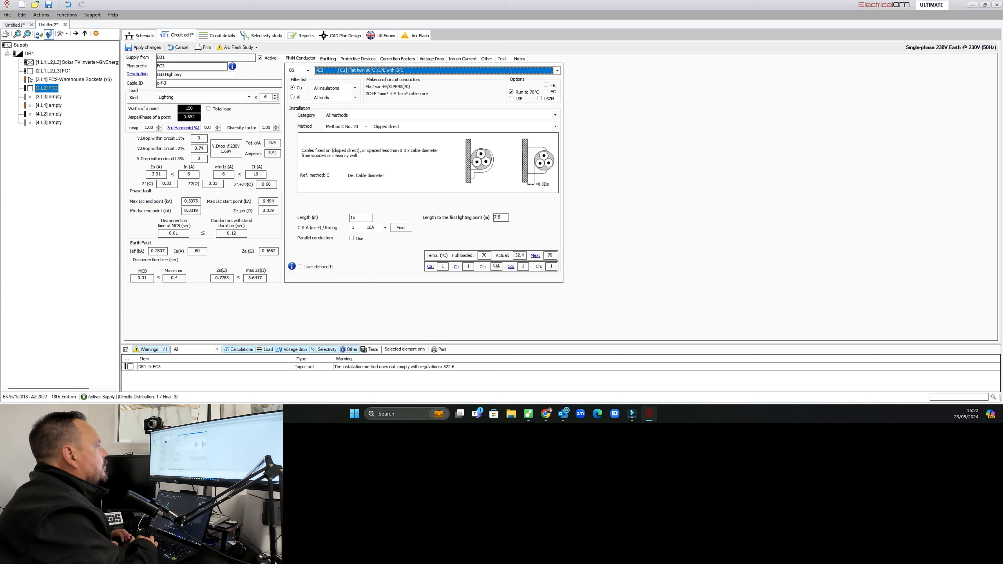
left_click(389, 126)
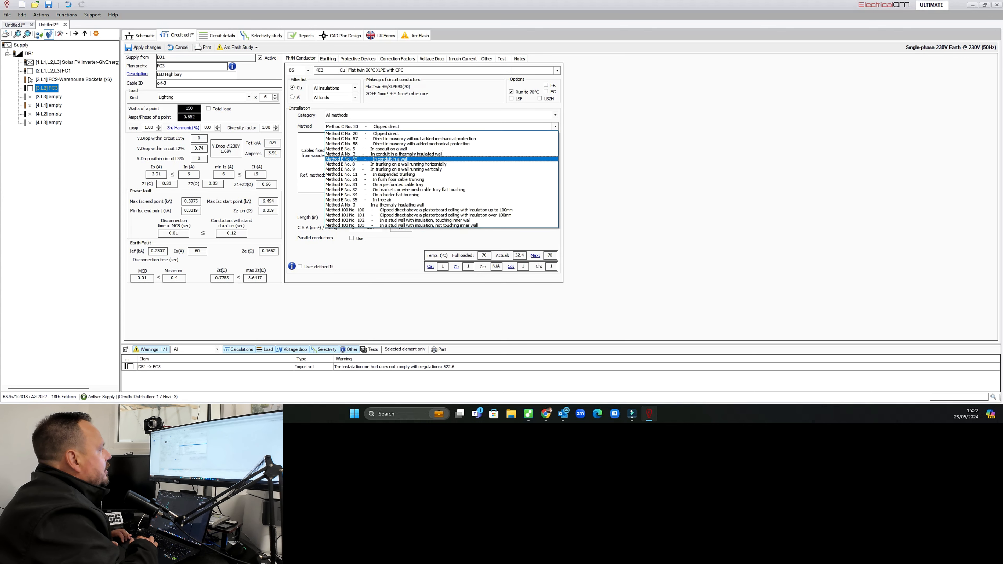
left_click(389, 149)
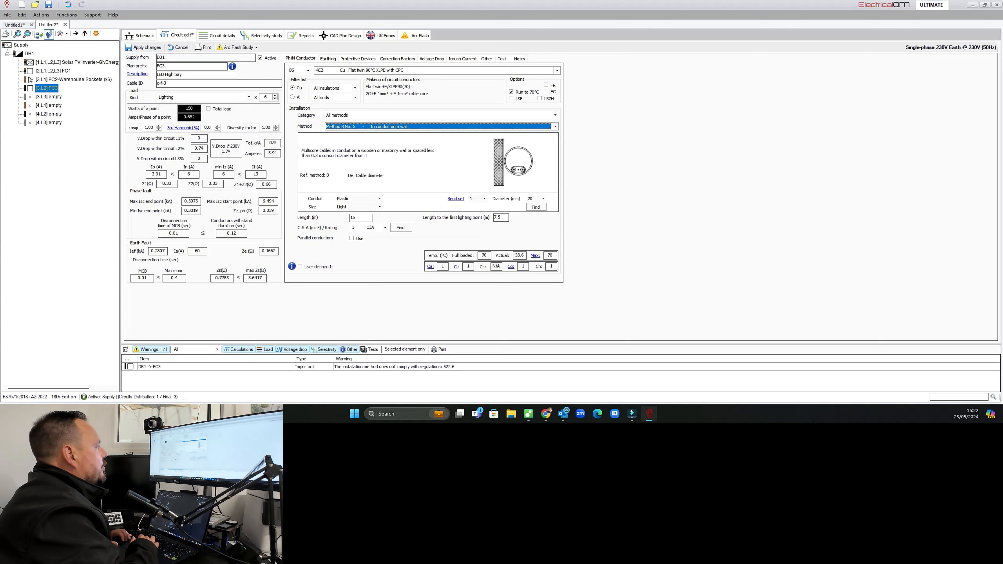
Set the lighting cable length to 50 m and the conductor size to 2.5 mm².
double_click(353, 217)
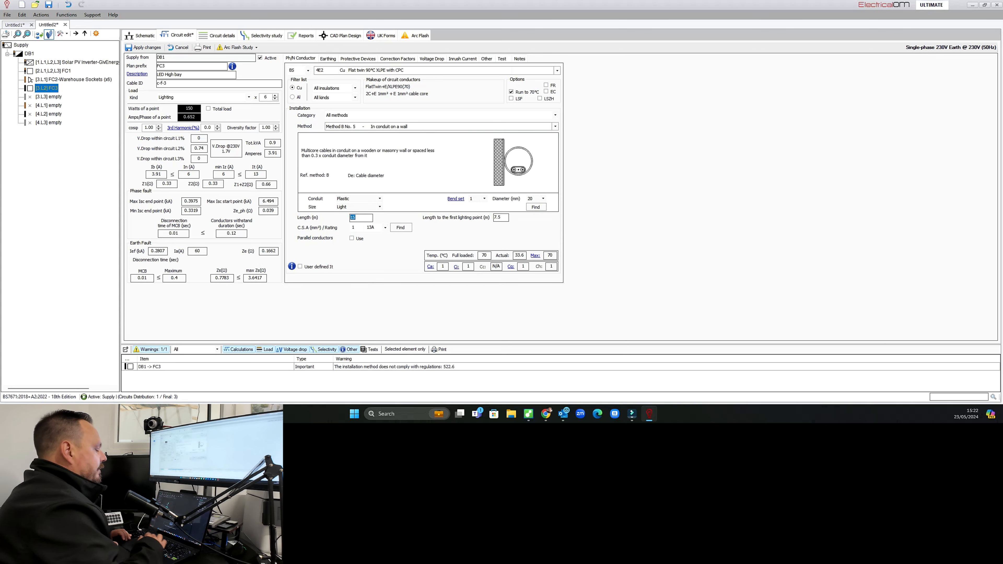
type("50")
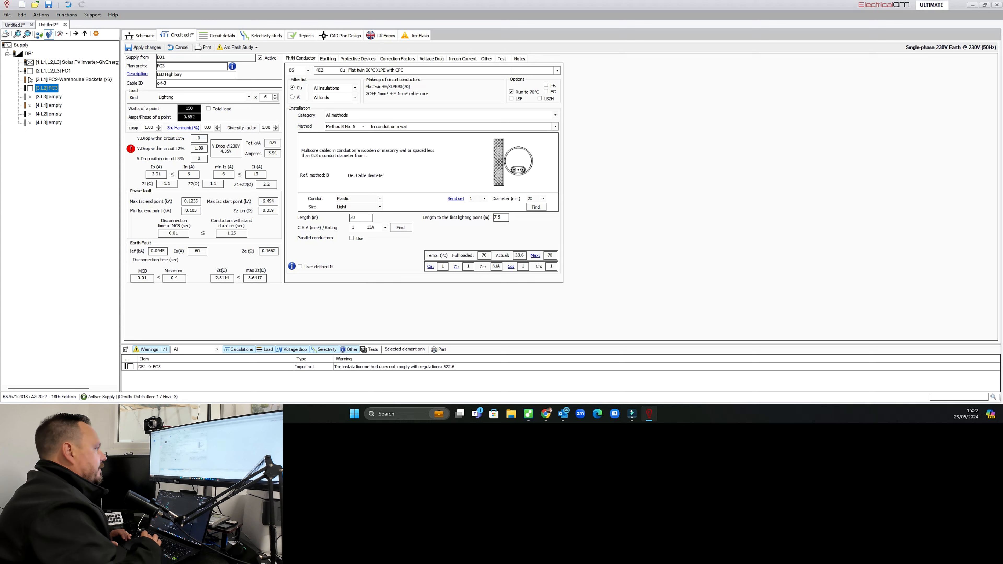
left_click(385, 228)
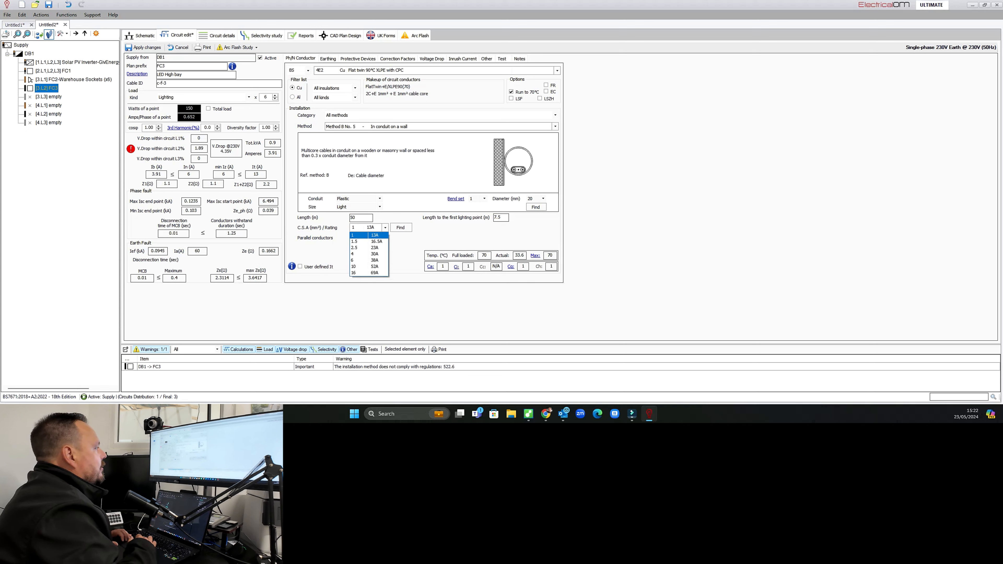
key("Return")
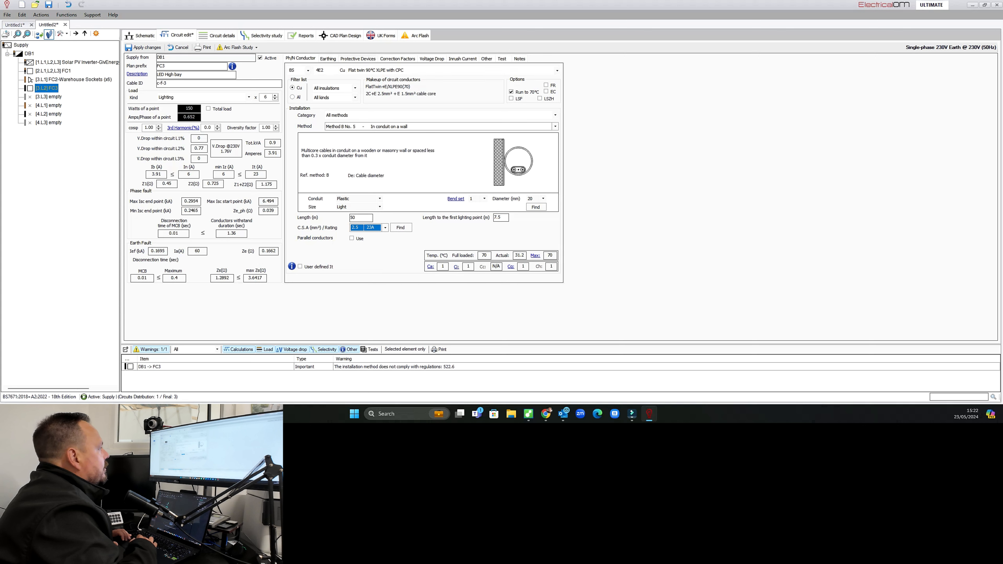
Select a Proteus RCBO EN 61009 1P 30mA 10kA Solid (A) Type C rated 6 A as the lighting circuit's protective device.
left_click(328, 59)
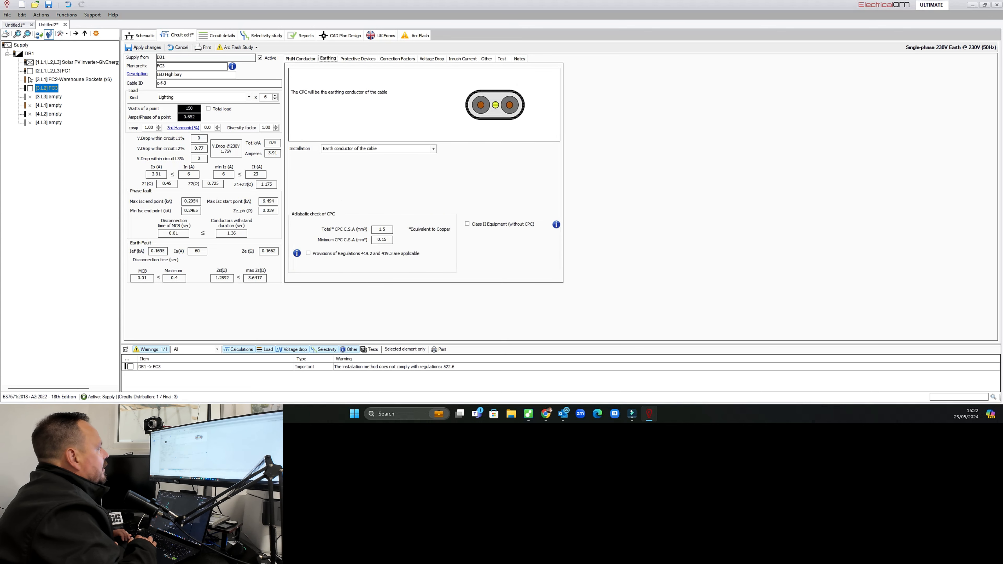
left_click(358, 58)
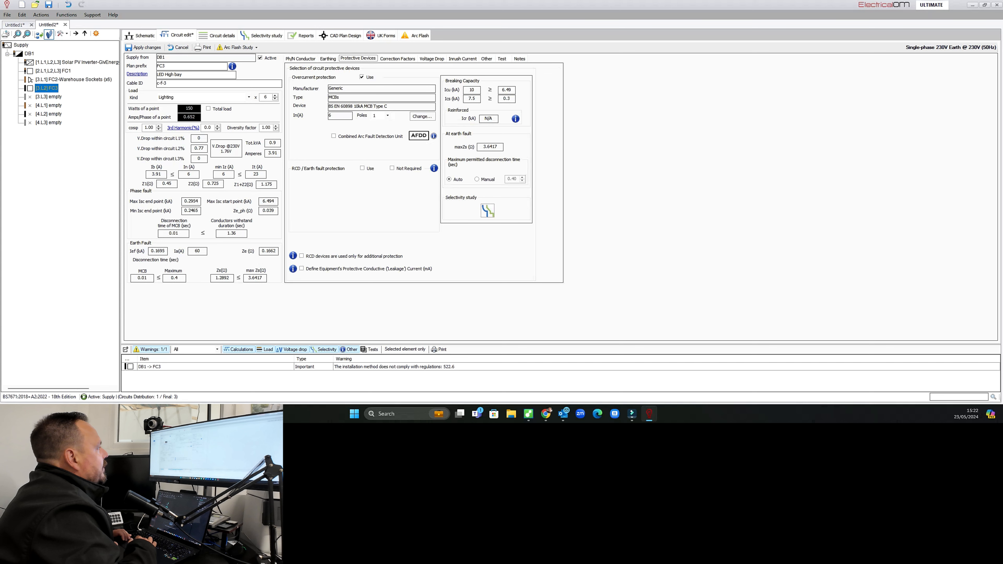
left_click(422, 116)
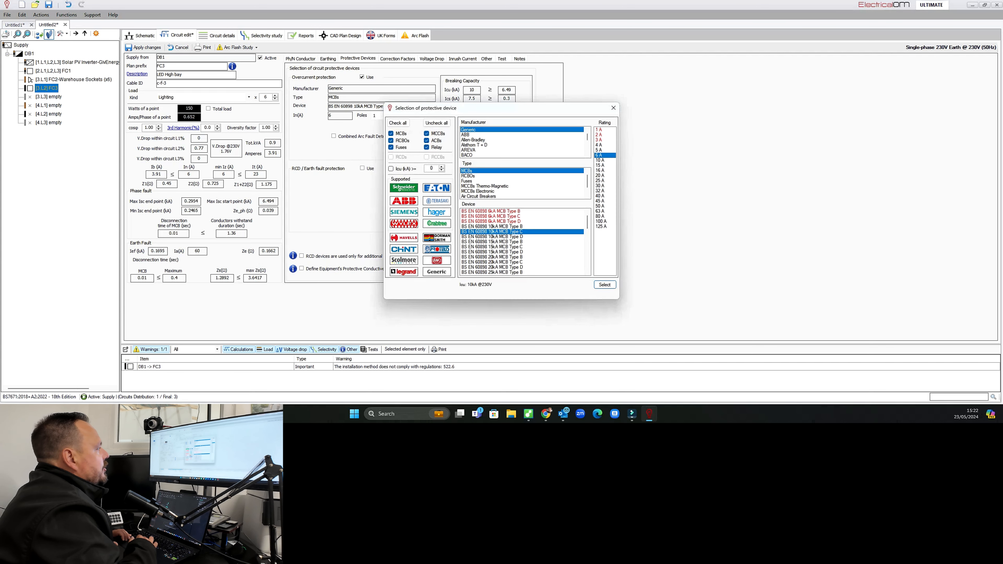
left_click(437, 249)
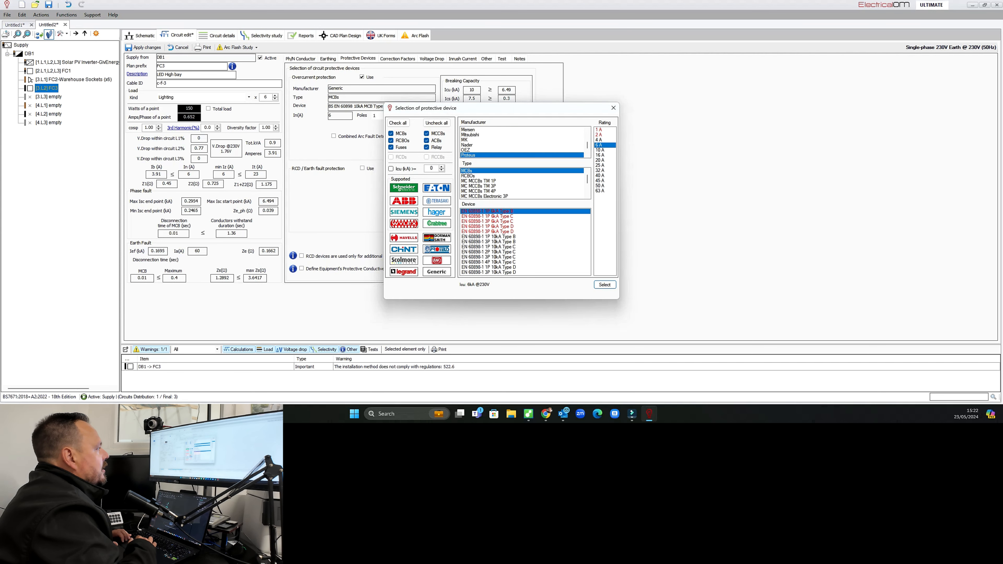
left_click(468, 176)
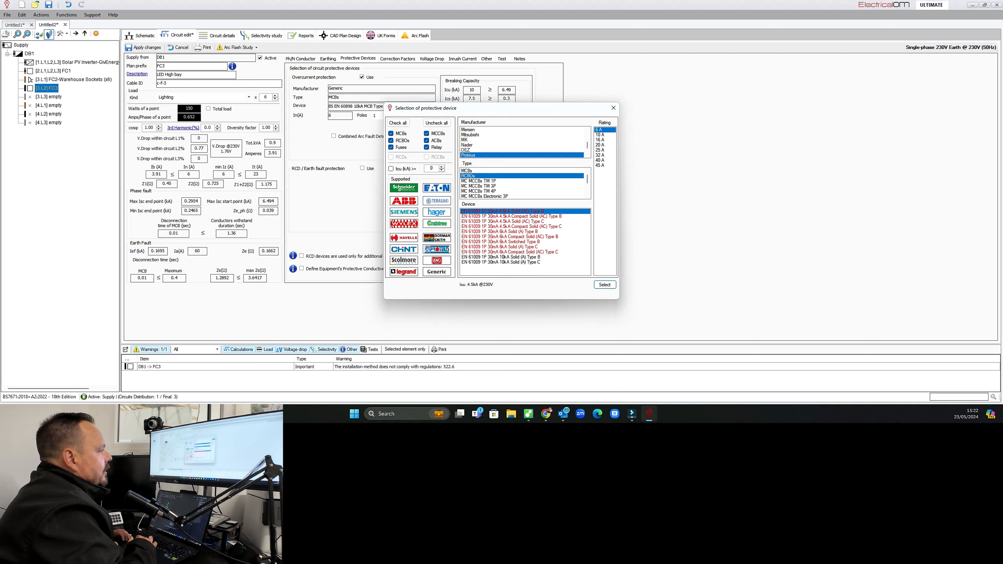
left_click(501, 262)
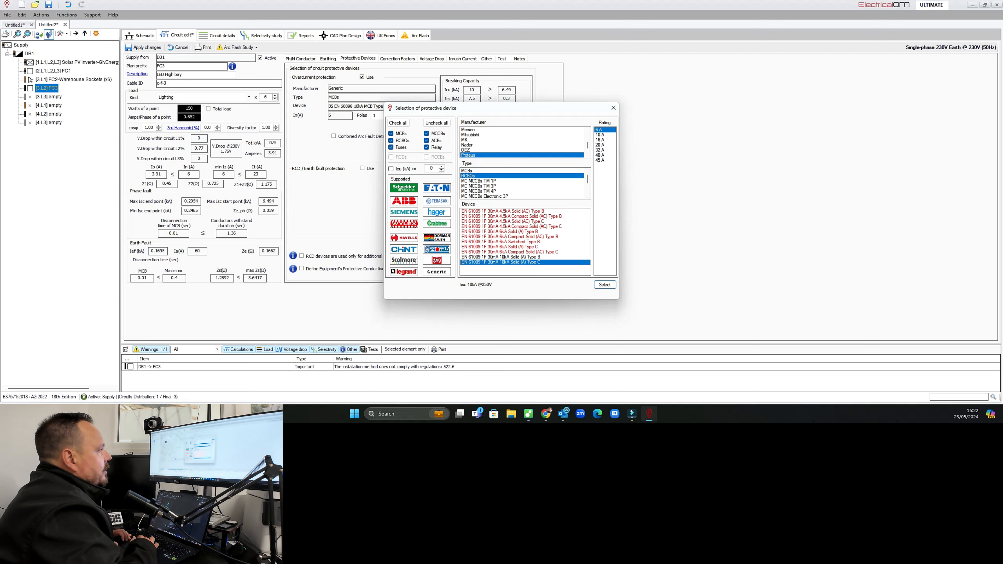
left_click(600, 135)
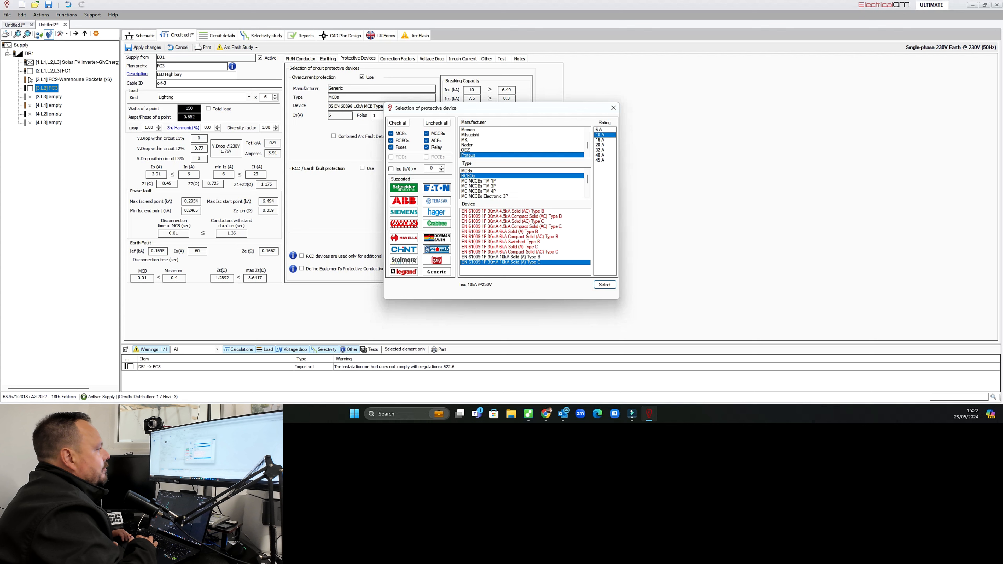
left_click(599, 130)
left_click(605, 285)
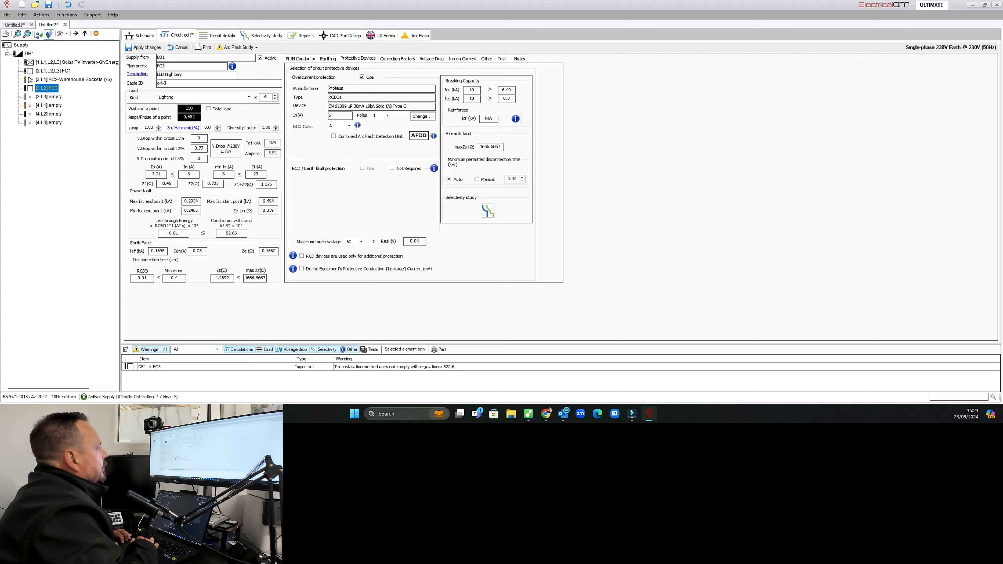
Apply the circuit changes and review the DB1 schematic.
left_click(301, 59)
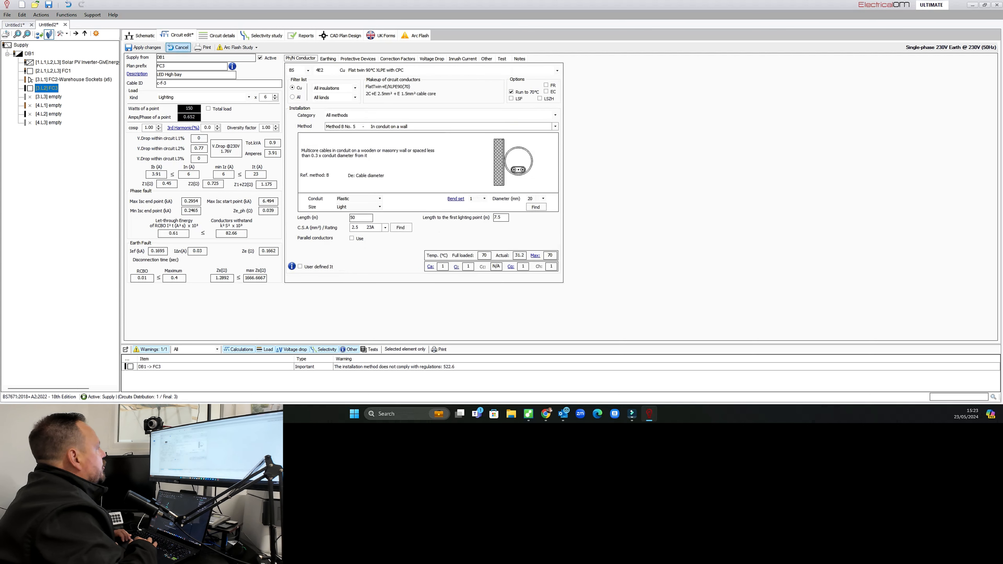
left_click(144, 47)
left_click(140, 36)
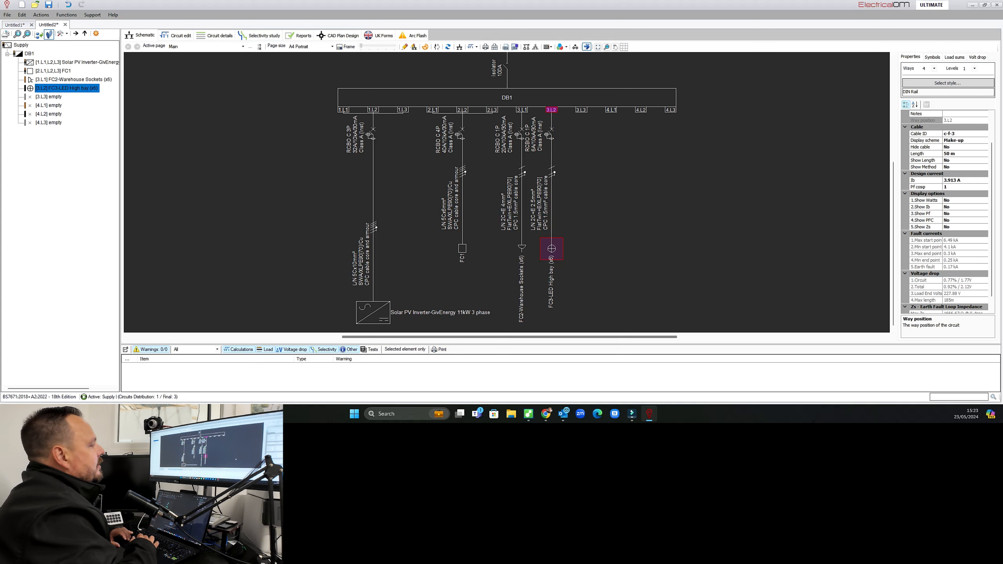
scroll(753, 273, "down", 2)
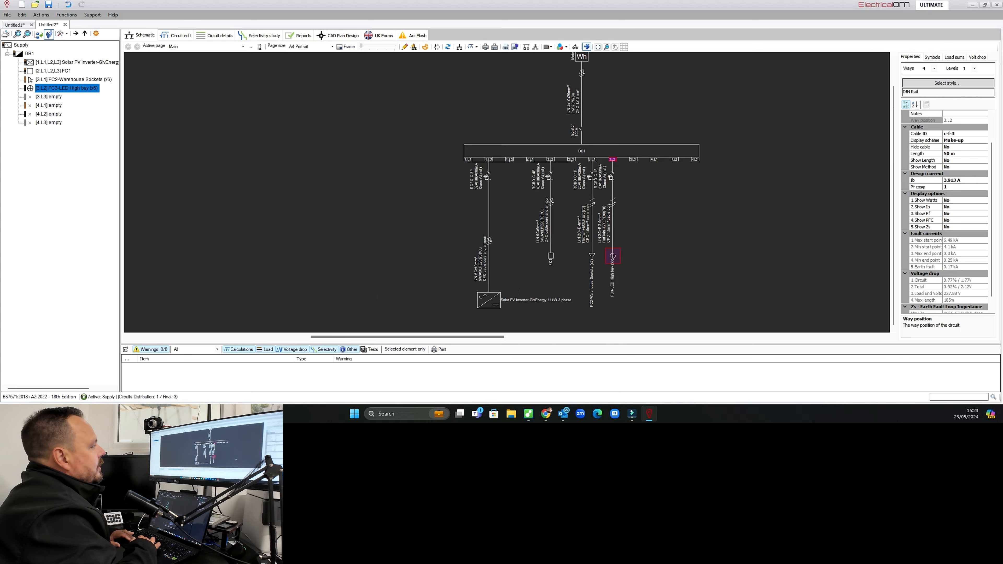
scroll(751, 272, "down", 1)
scroll(751, 272, "up", 1)
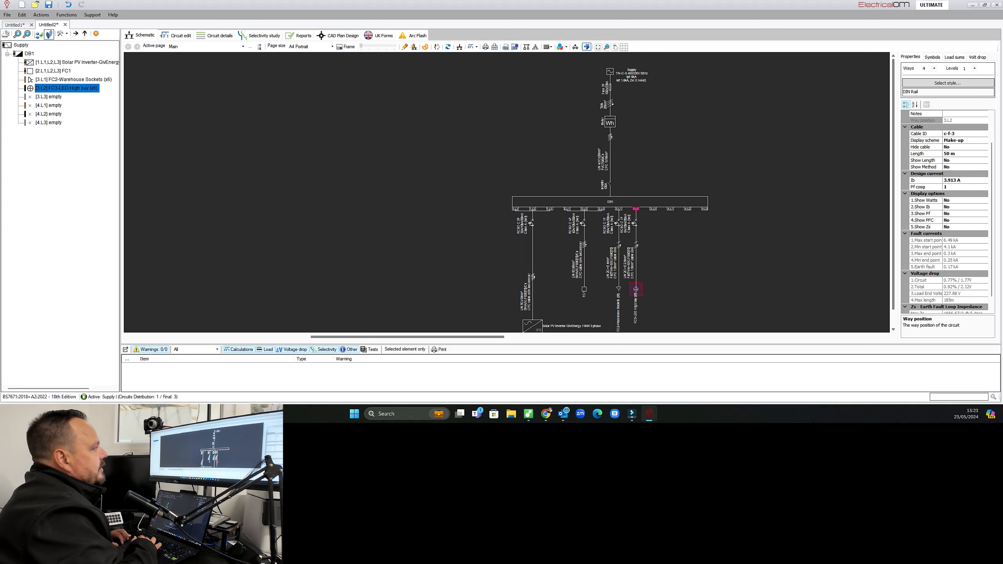
scroll(611, 210, "down", 1)
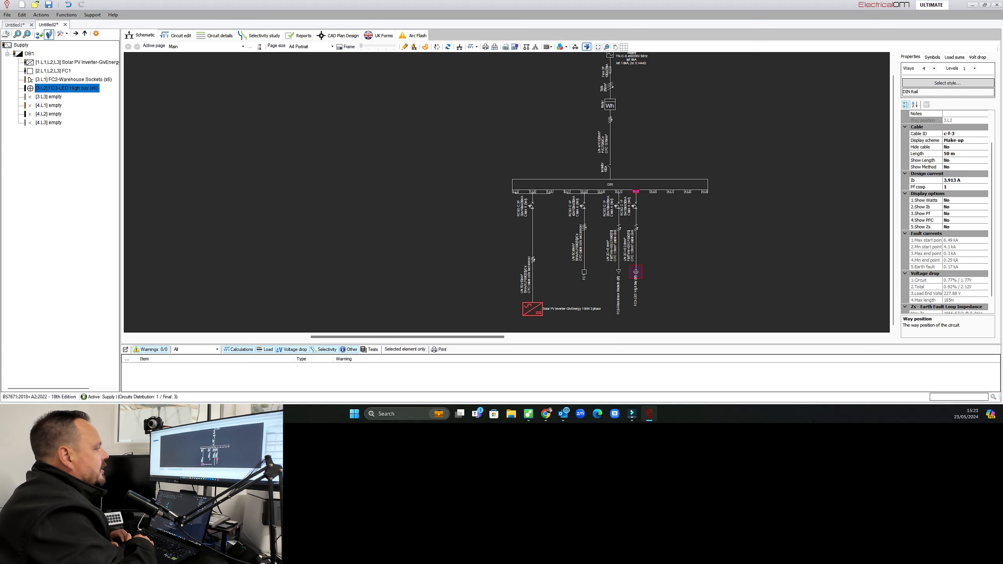
Insert a Solar PV string under the Solar PV inverter circuit.
right_click(532, 308)
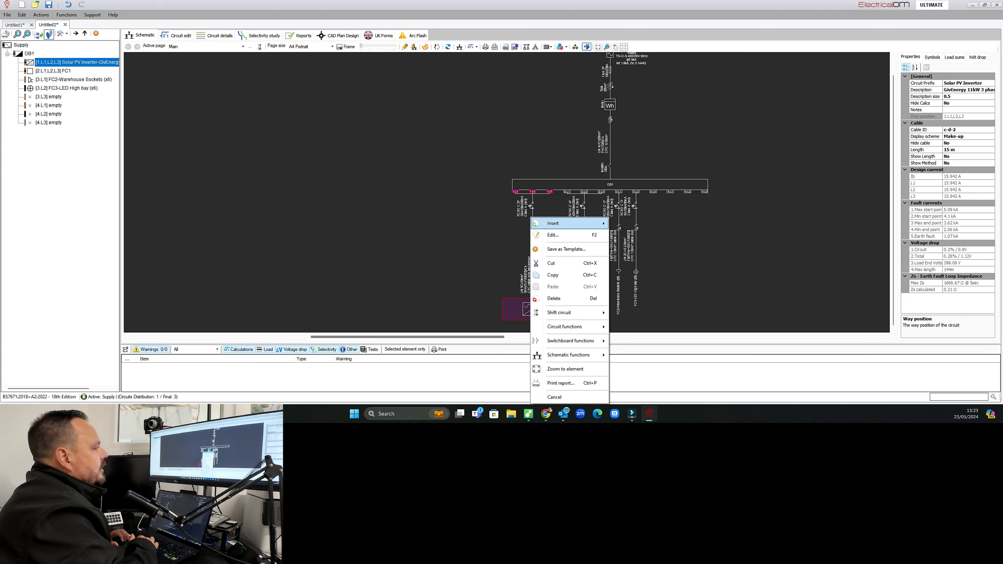
mouse_move(569, 224)
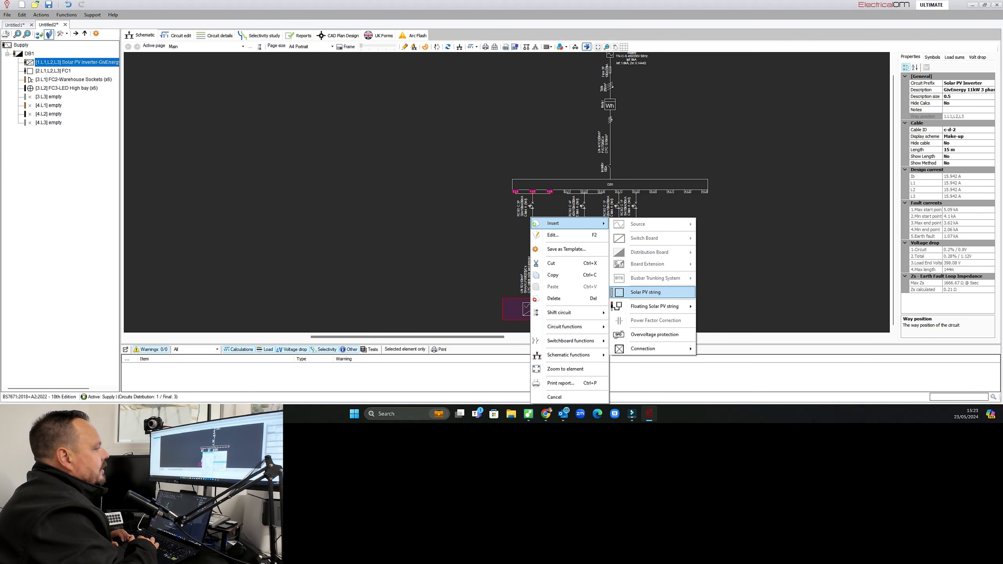
left_click(648, 292)
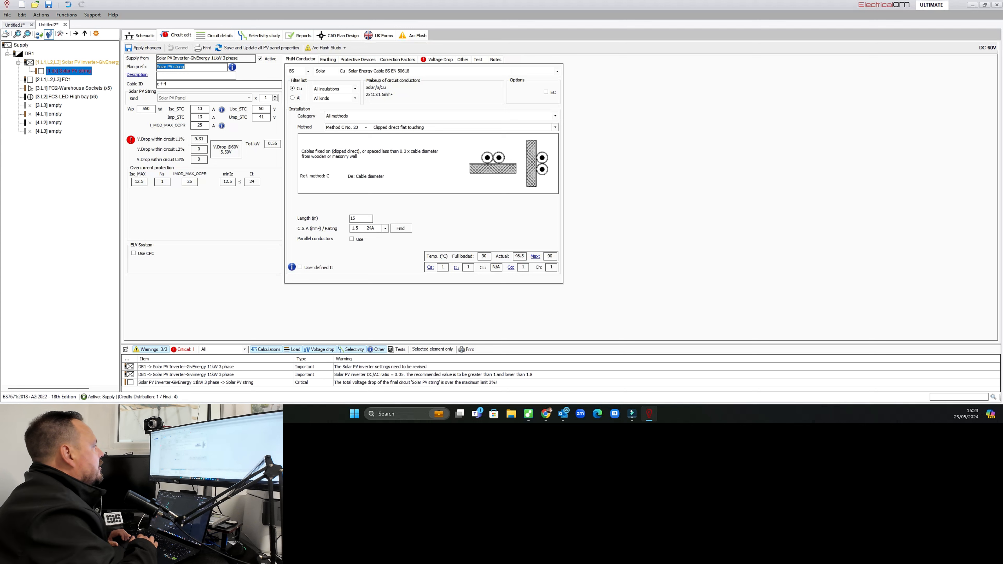
Describe the PV string as Jinko Panels with 12 panels.
key("Right")
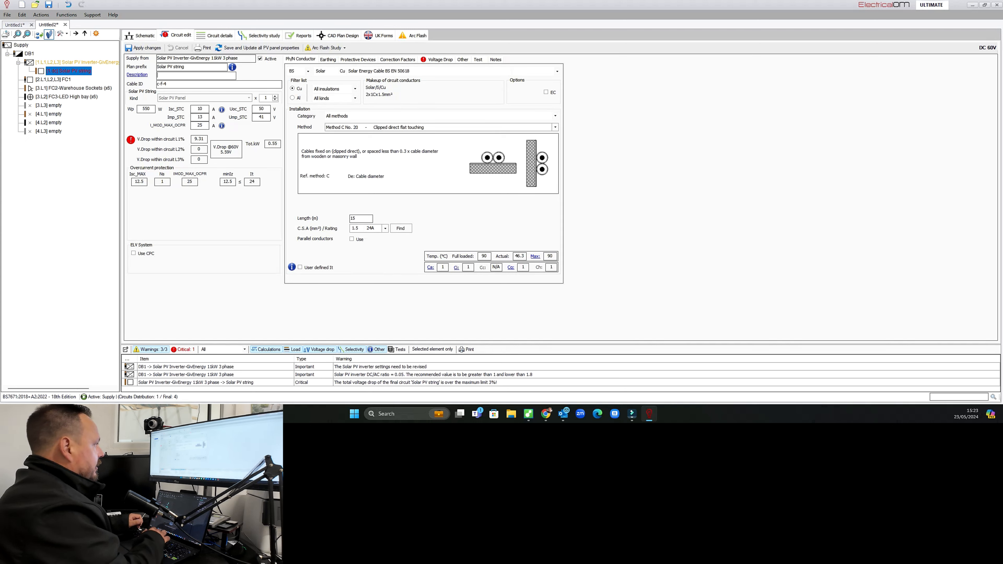
type("Jink")
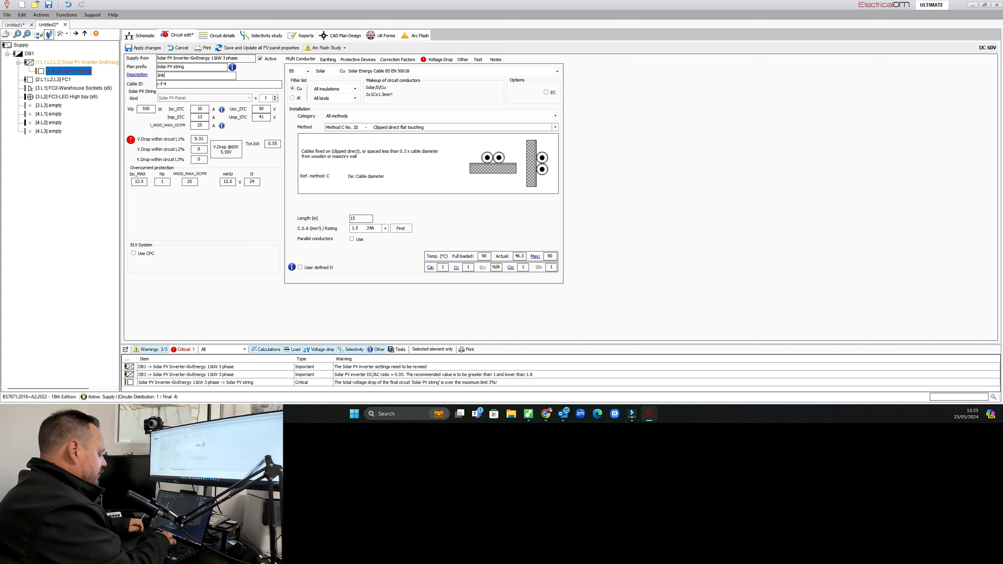
type("o Panels")
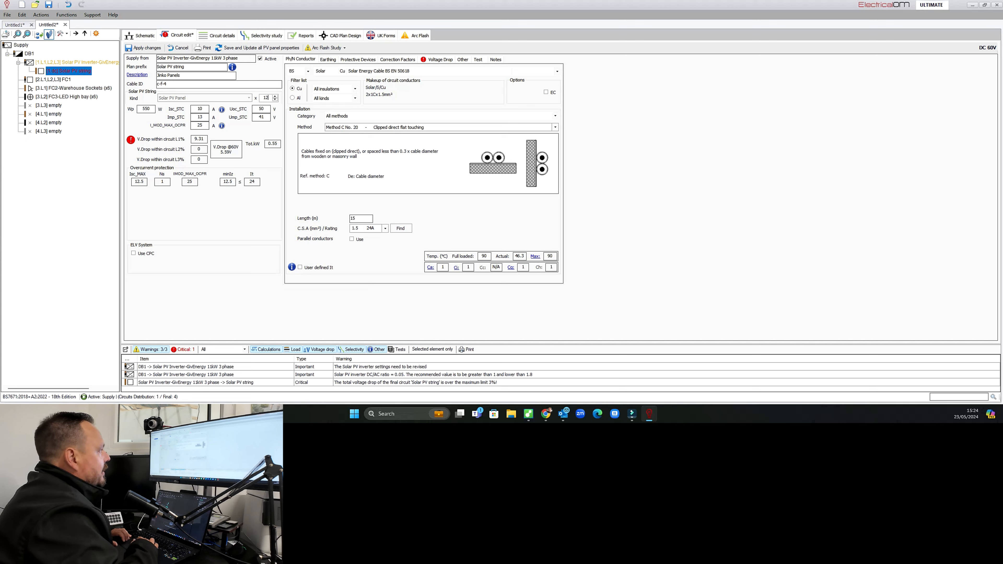
key("Tab")
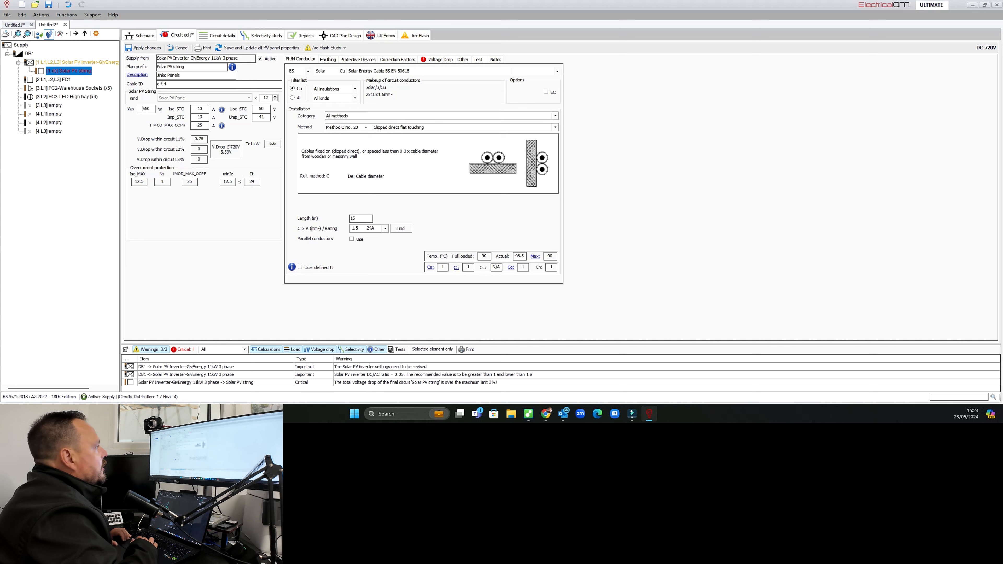
Set the PV string cable's conductor size to 6 mm² and its length to 20 m.
left_click(385, 228)
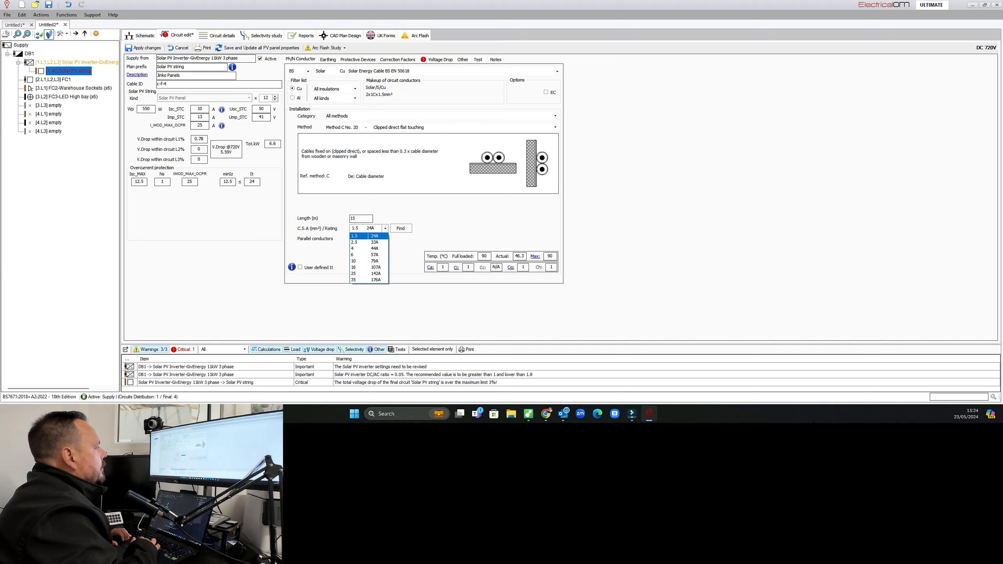
left_click(370, 255)
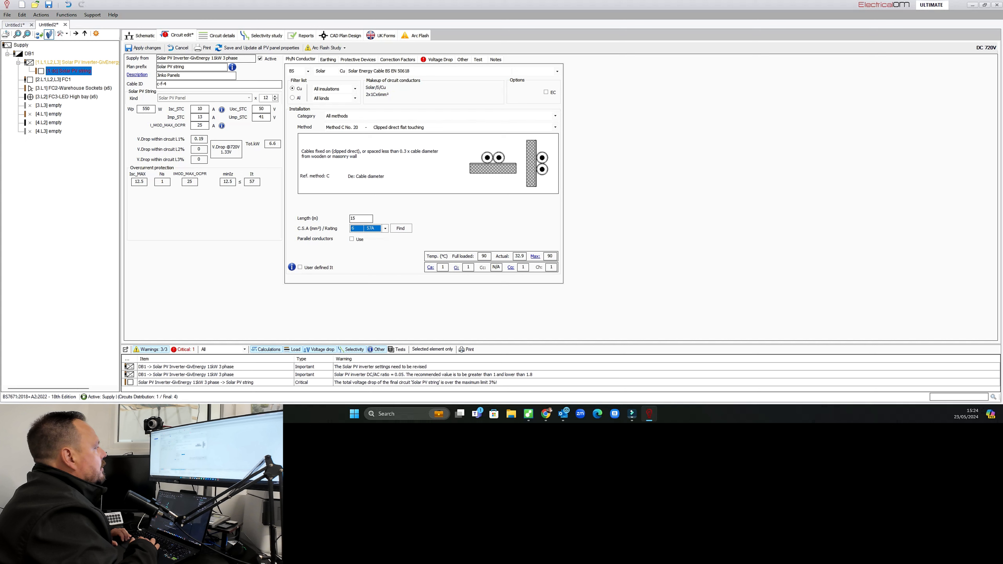
double_click(354, 218)
type("20")
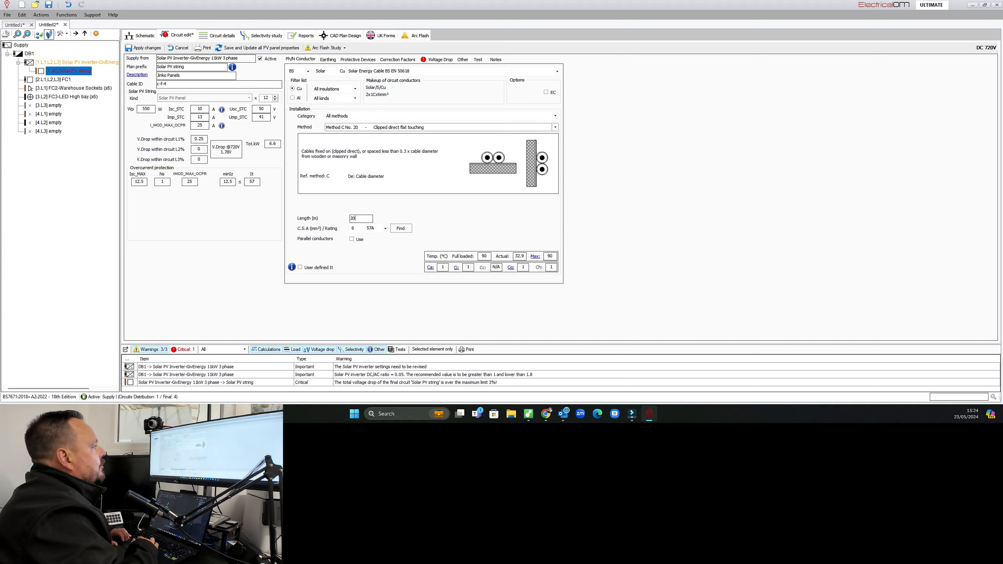
Choose the PV string cable's installation method.
left_click(555, 127)
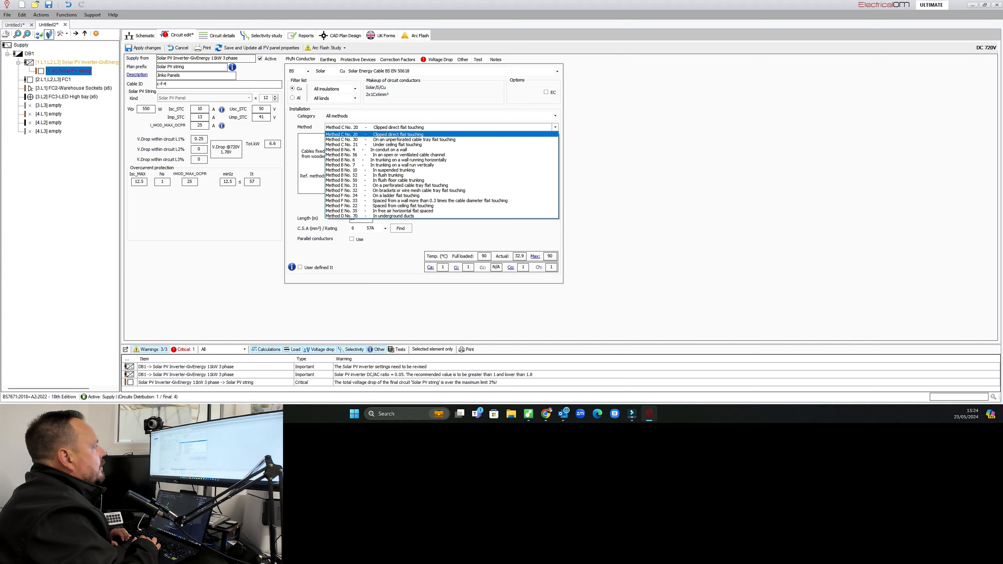
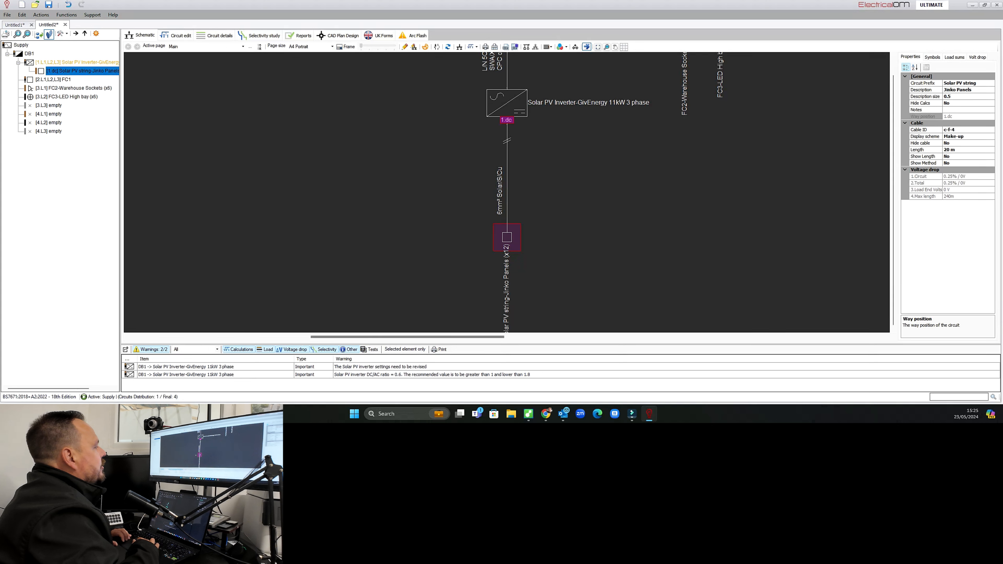
Insert a second Solar PV string under the Solar PV inverter circuit.
scroll(637, 271, "down", 1)
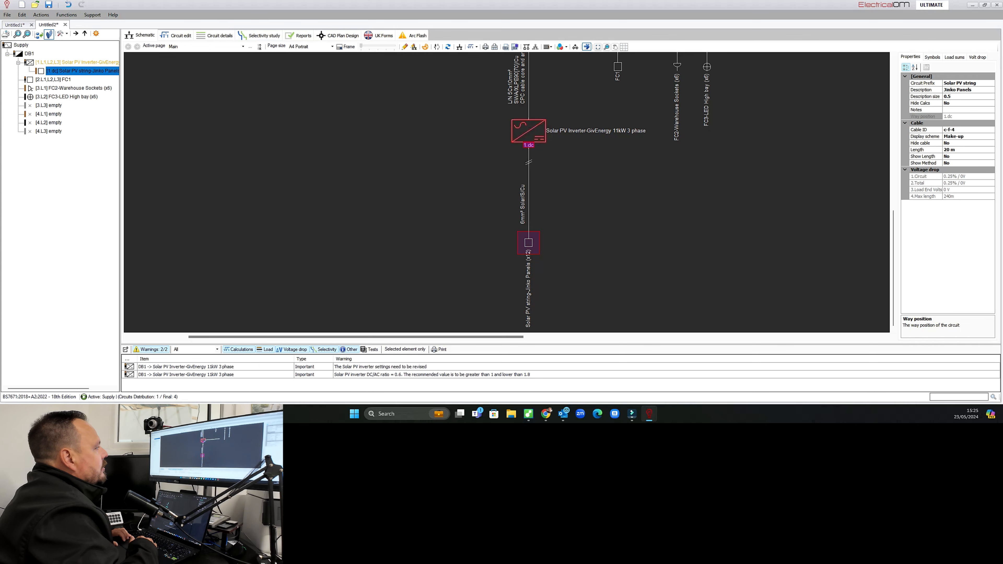
right_click(539, 140)
mouse_move(565, 147)
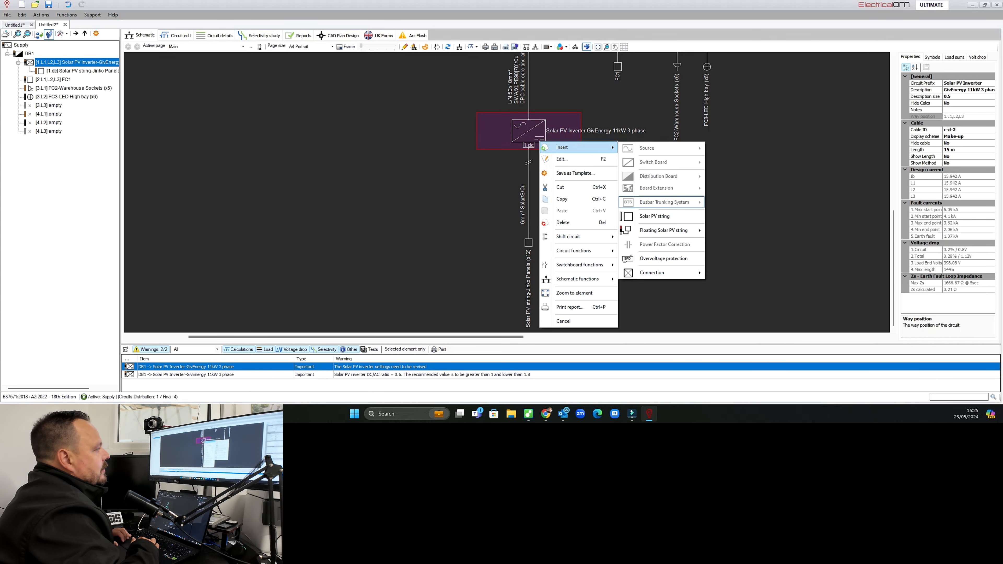
left_click(656, 216)
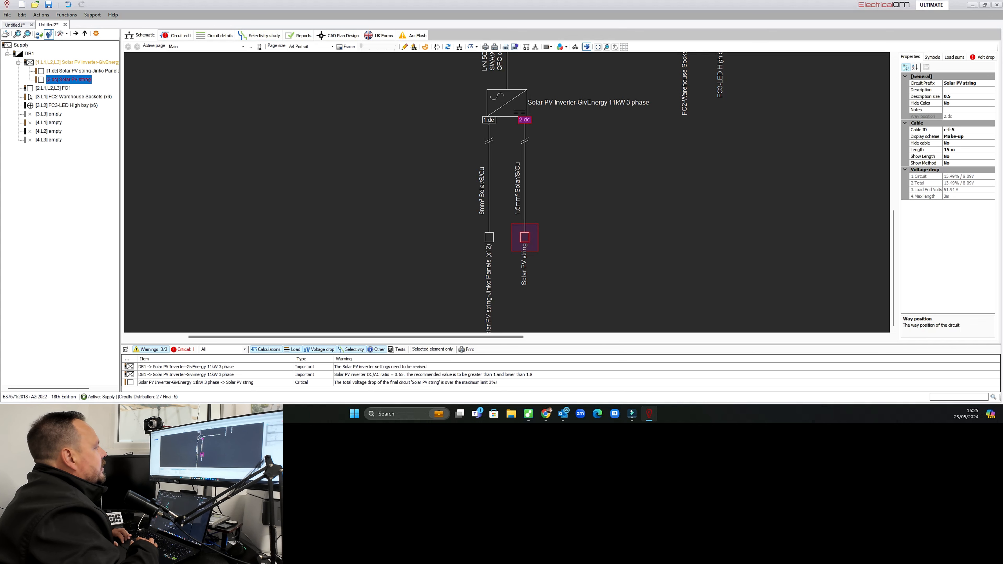
Describe the second PV string as Jinko Panels with 12 panels.
double_click(525, 238)
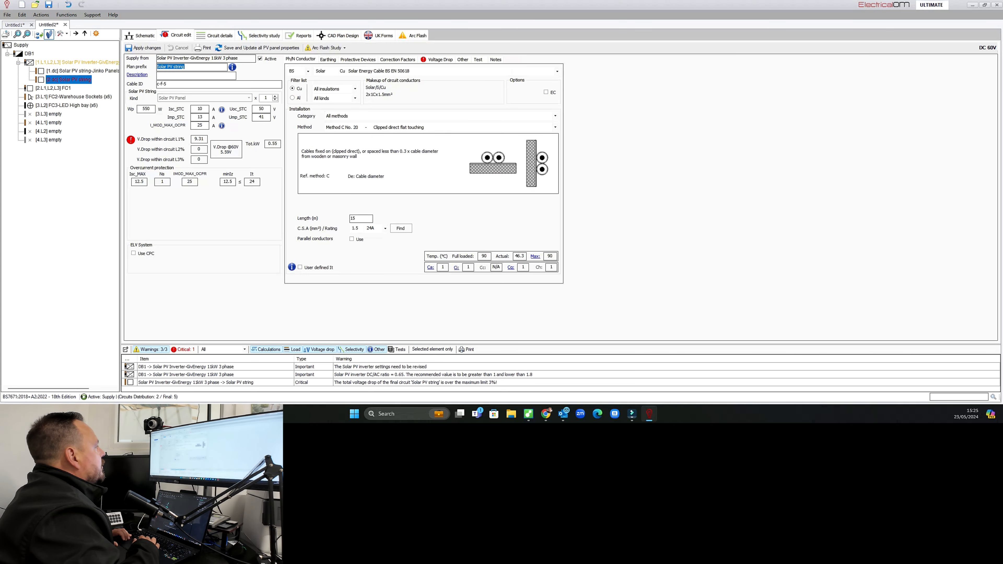
left_click(190, 76)
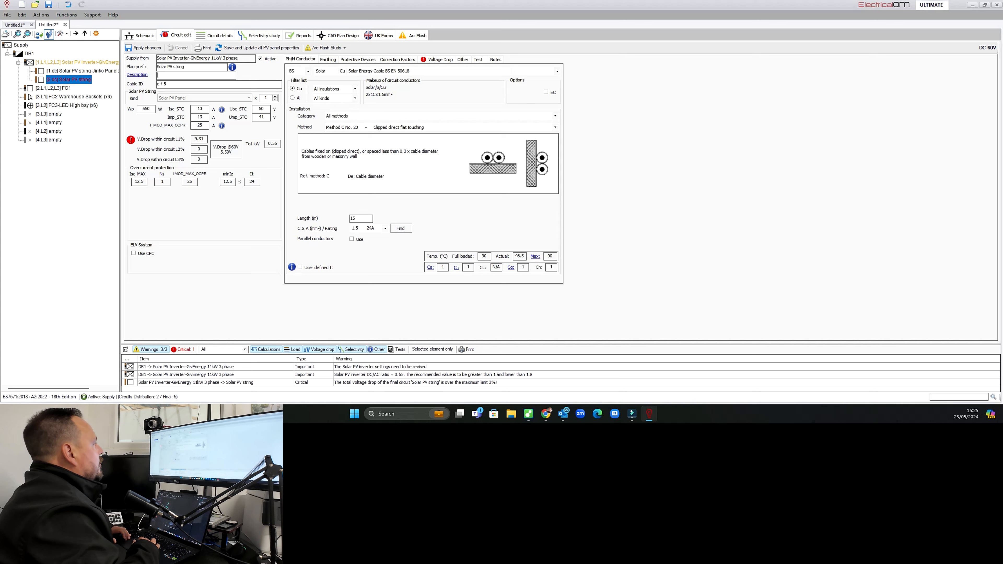
type("j")
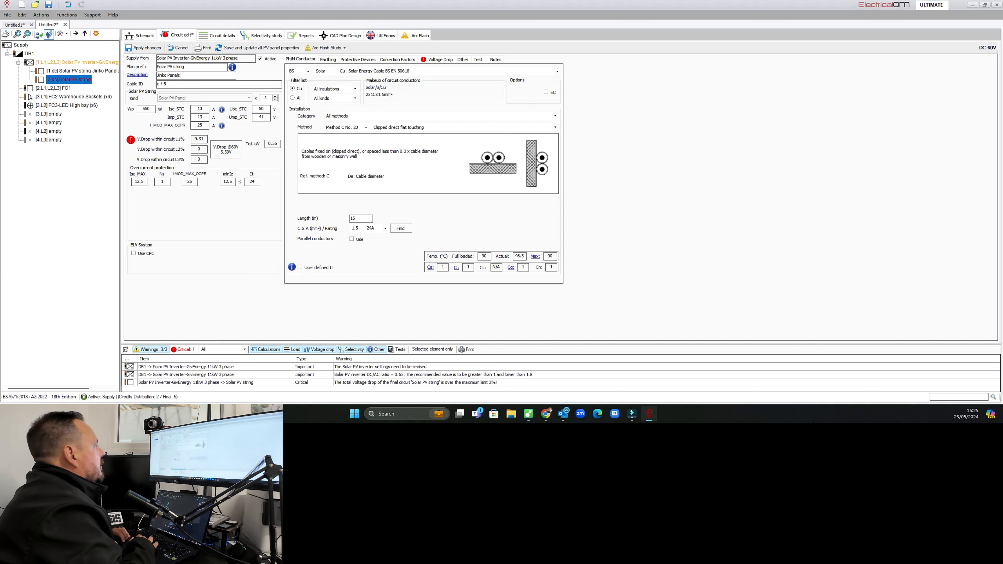
type("2")
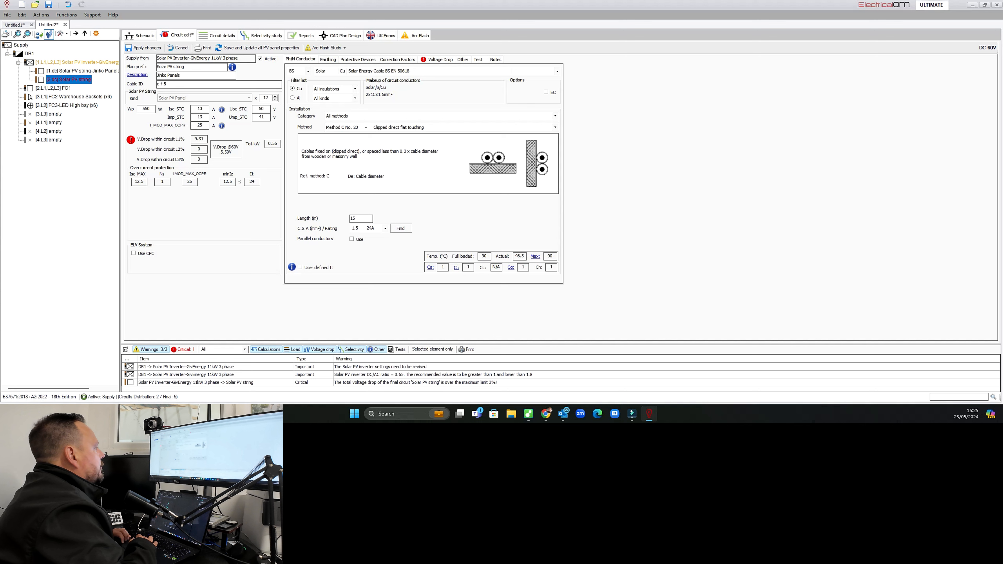
left_click(199, 150)
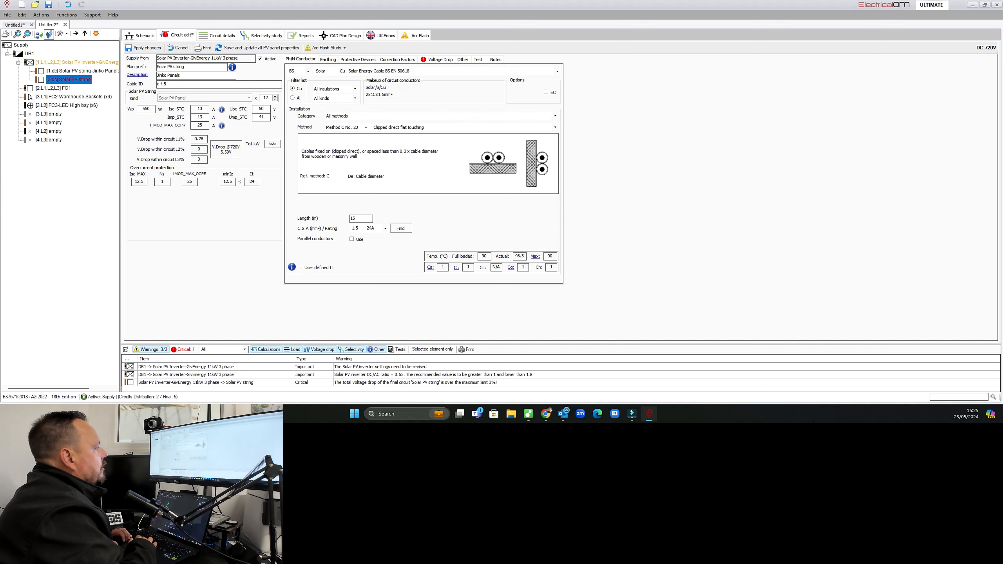
Set the second PV string cable's conductor size to 6 mm² and save the string's changes.
left_click(386, 228)
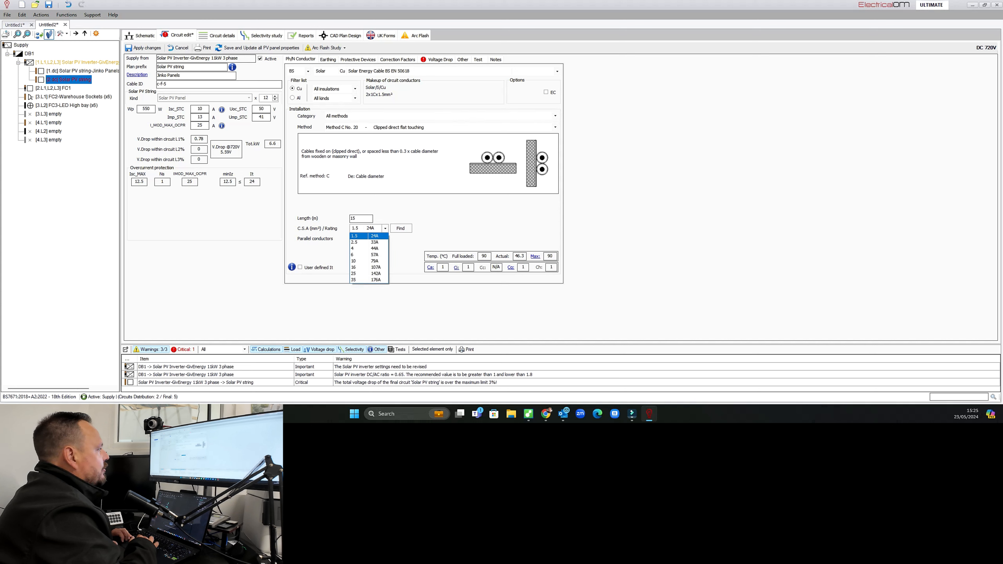
left_click(369, 255)
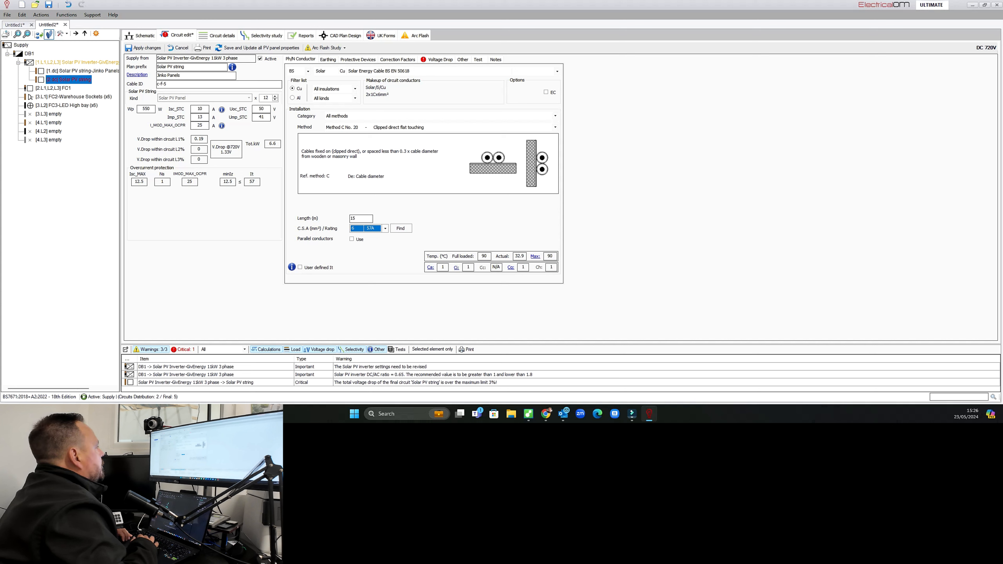
left_click(437, 59)
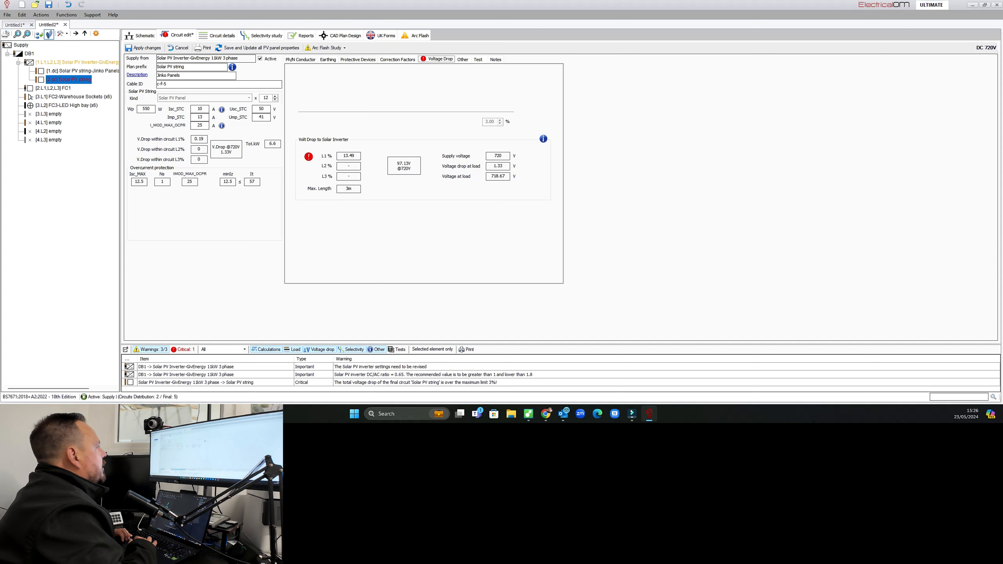
left_click(301, 59)
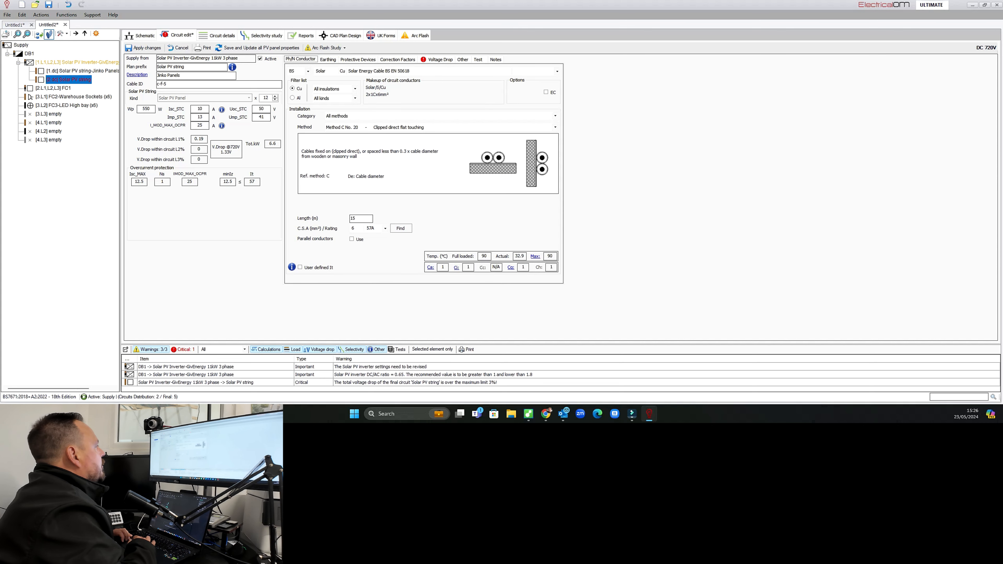
left_click(77, 63)
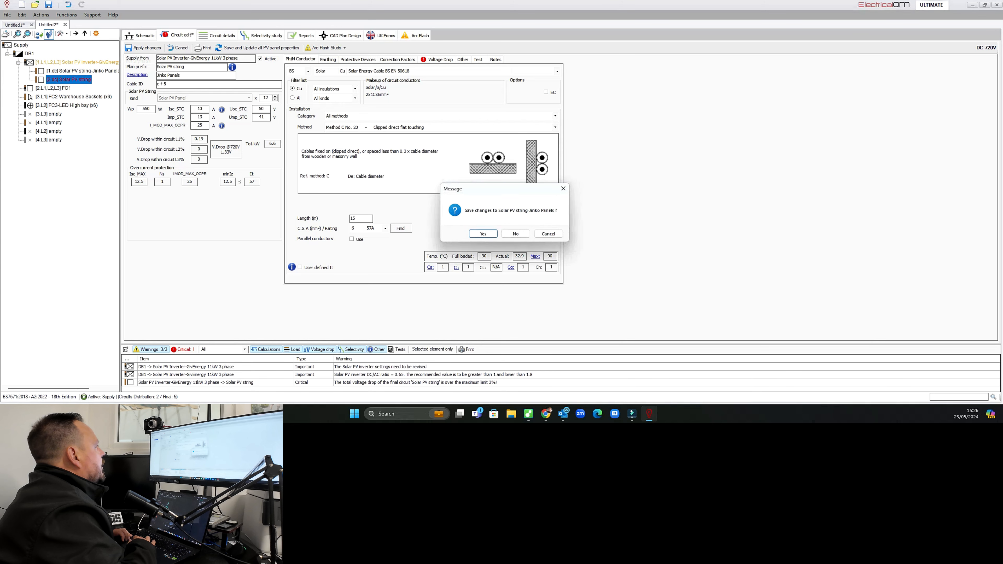
left_click(483, 234)
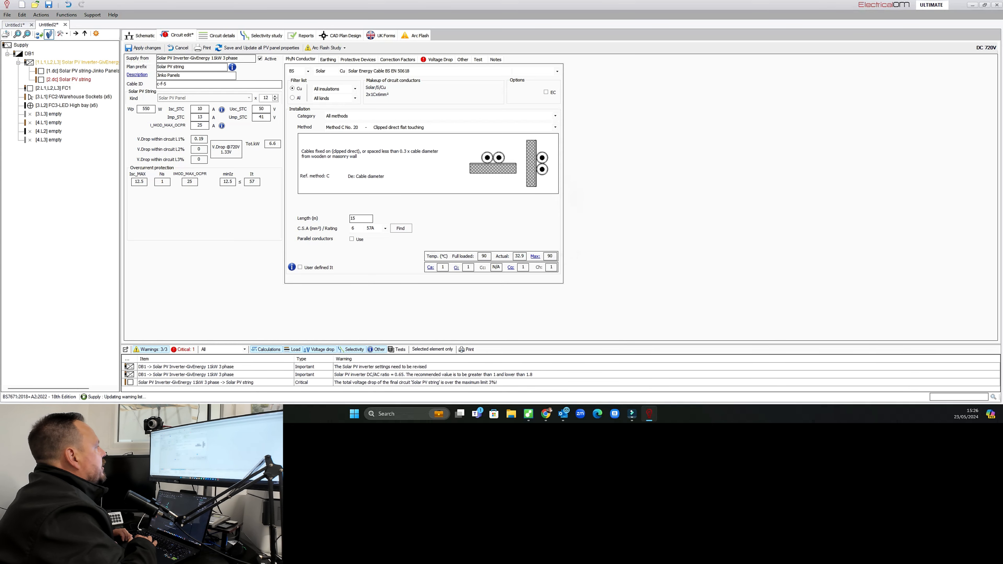
Set the inverter's peak PV power to 13200 Wp in its Solar PV inverter settings.
left_click(173, 121)
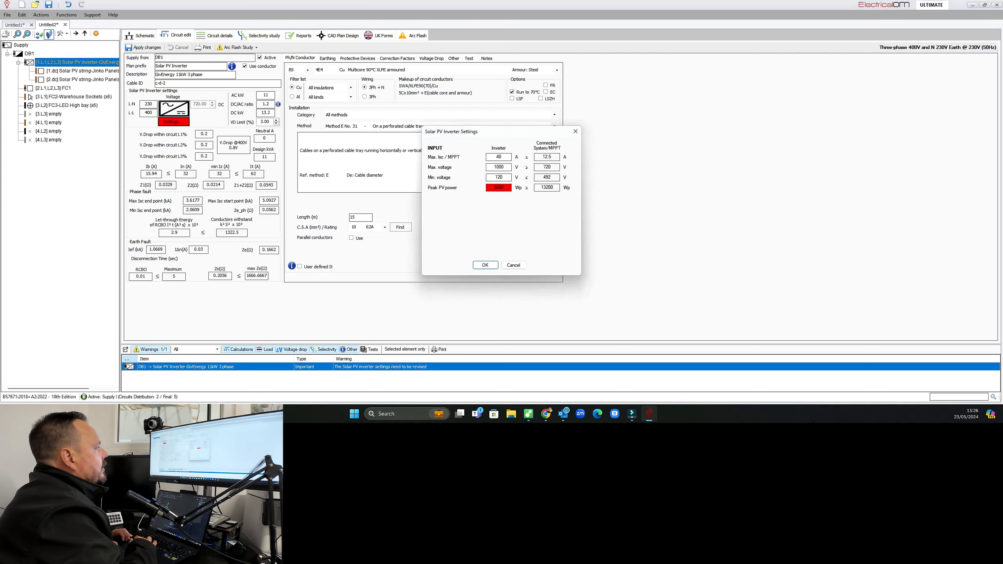
double_click(495, 187)
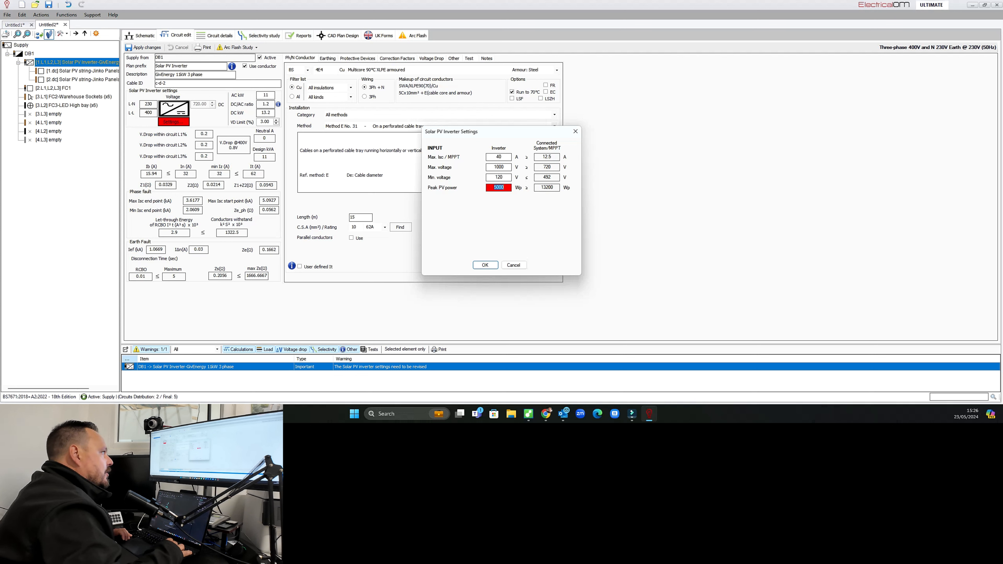
key("BackSpace")
type("13200")
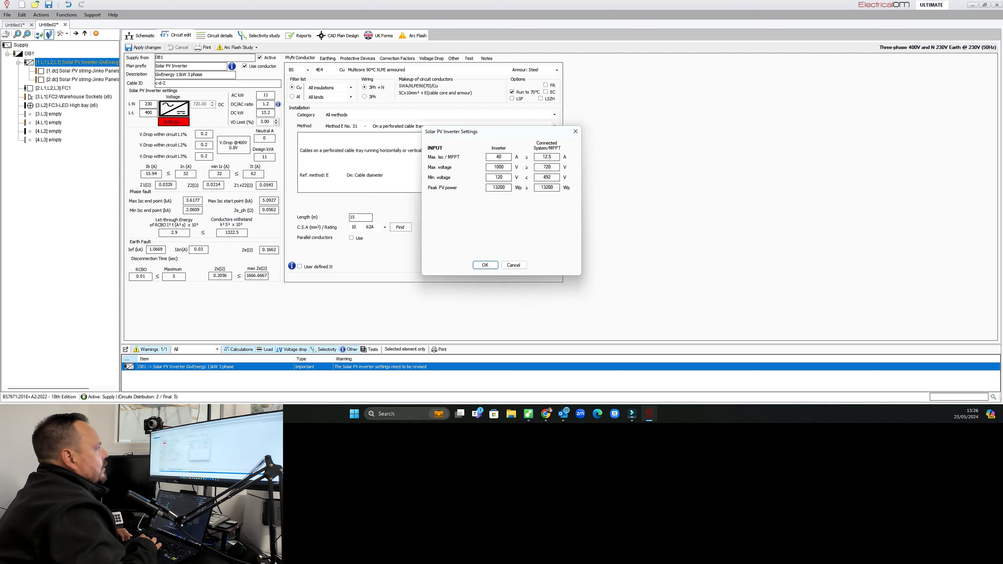
left_click(480, 265)
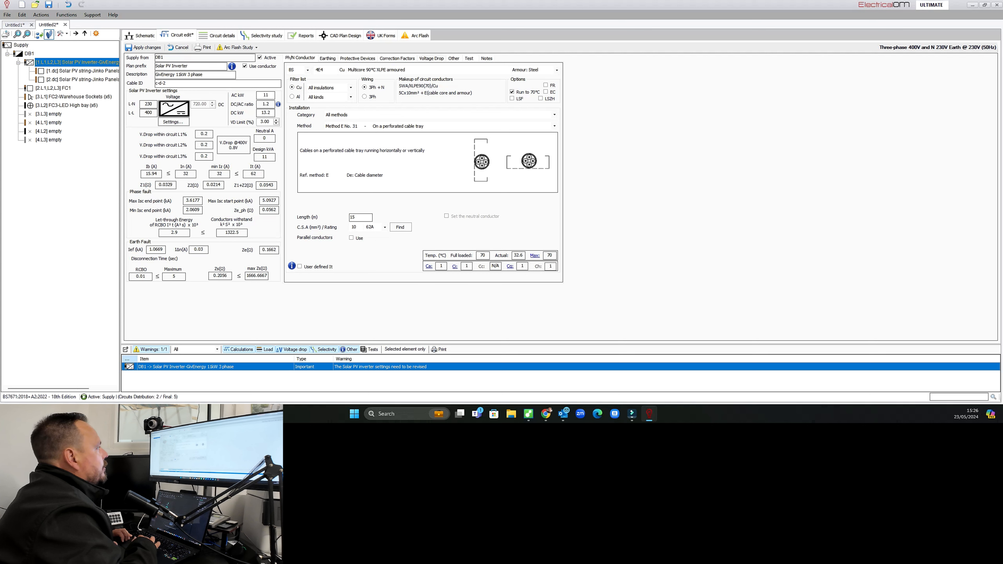
Check the inverter's voltage drop and save the inverter's changes.
left_click(431, 58)
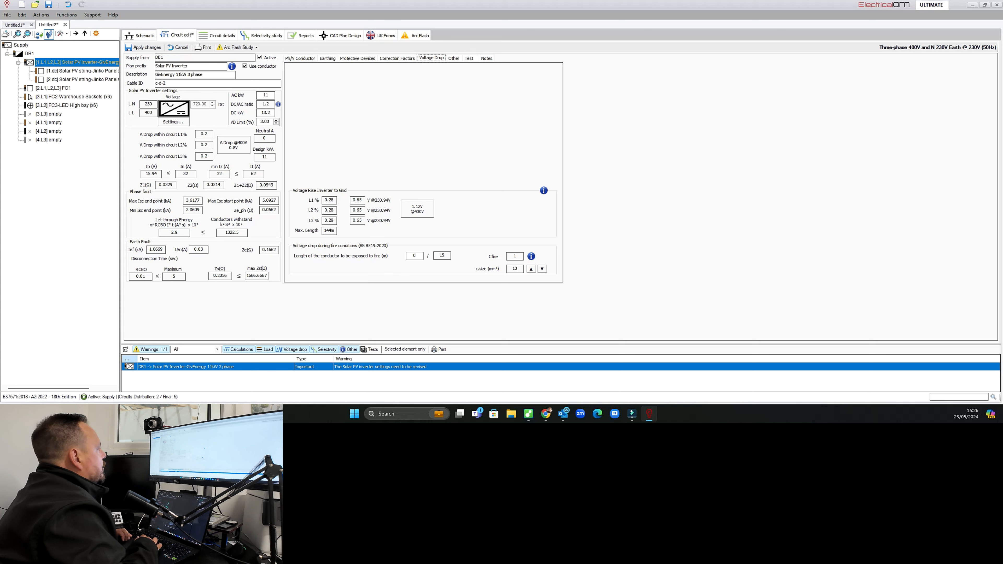
left_click(82, 80)
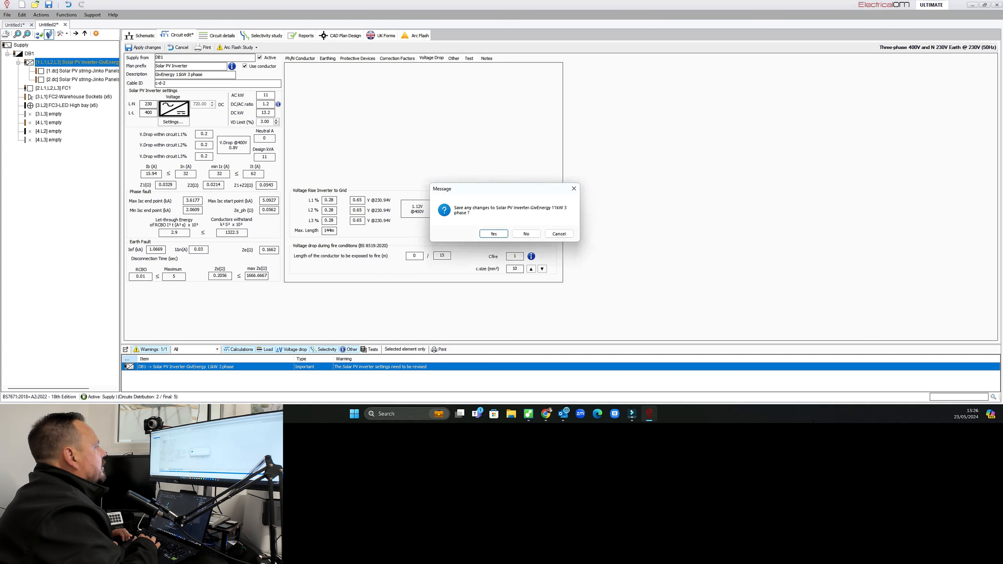
key("Return")
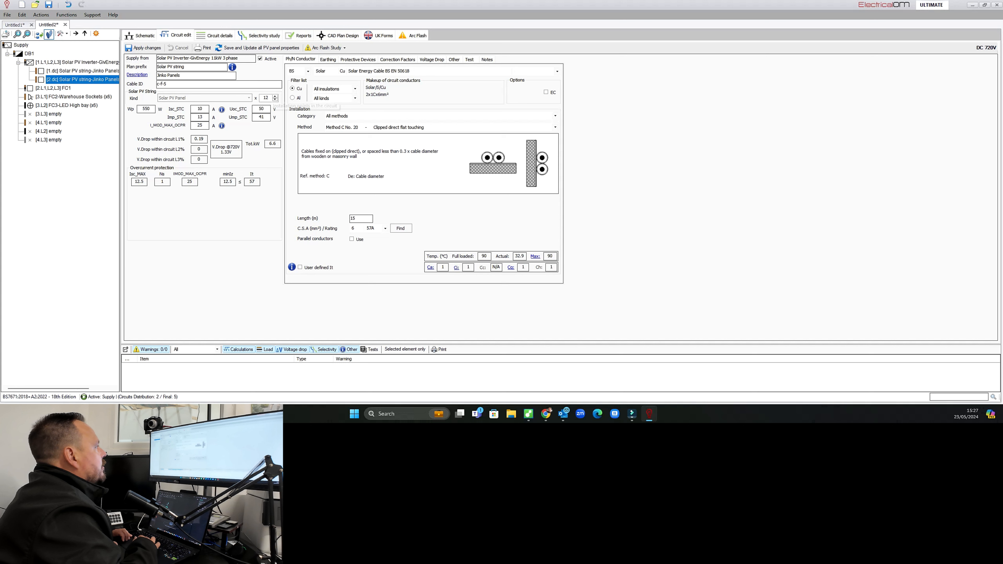
Review the PV string's voltage drop and the inverter's PV settings before returning to the schematic.
left_click(432, 59)
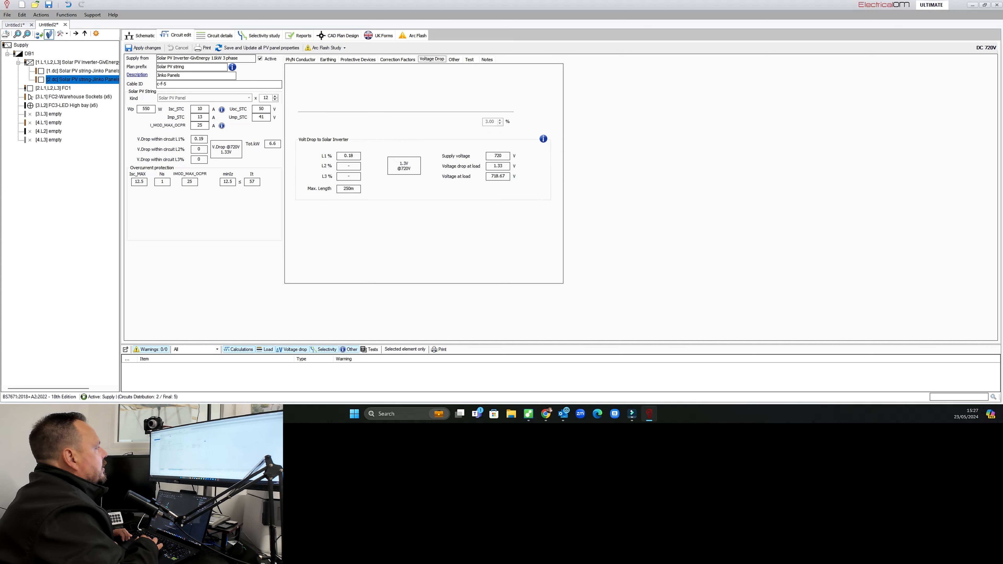
left_click(77, 62)
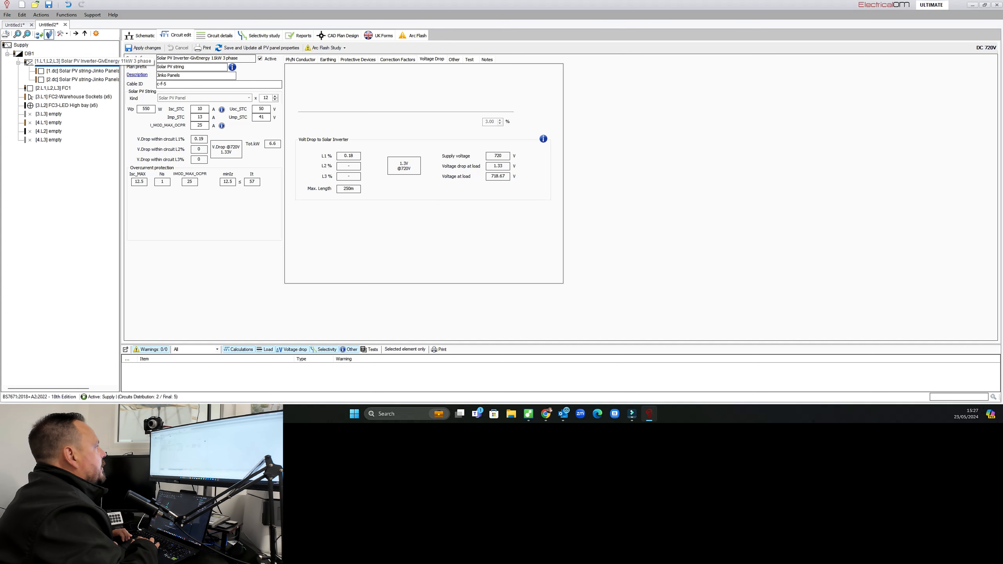
left_click(173, 122)
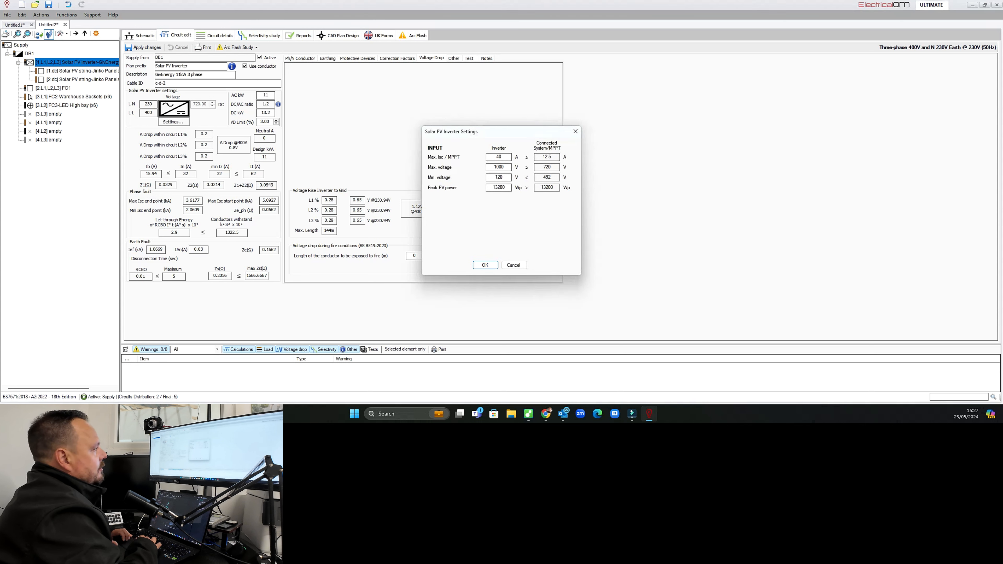
left_click(514, 265)
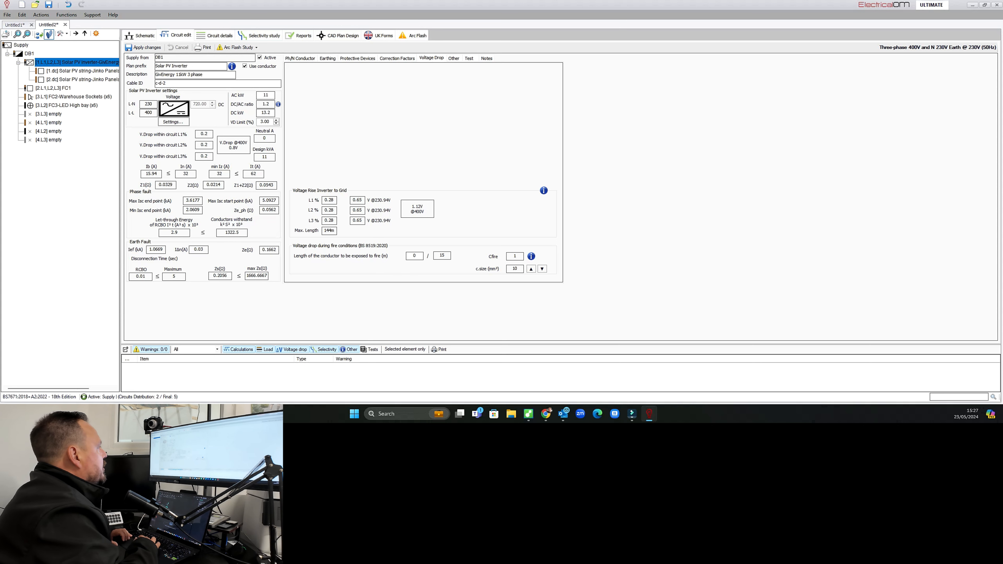
left_click(141, 36)
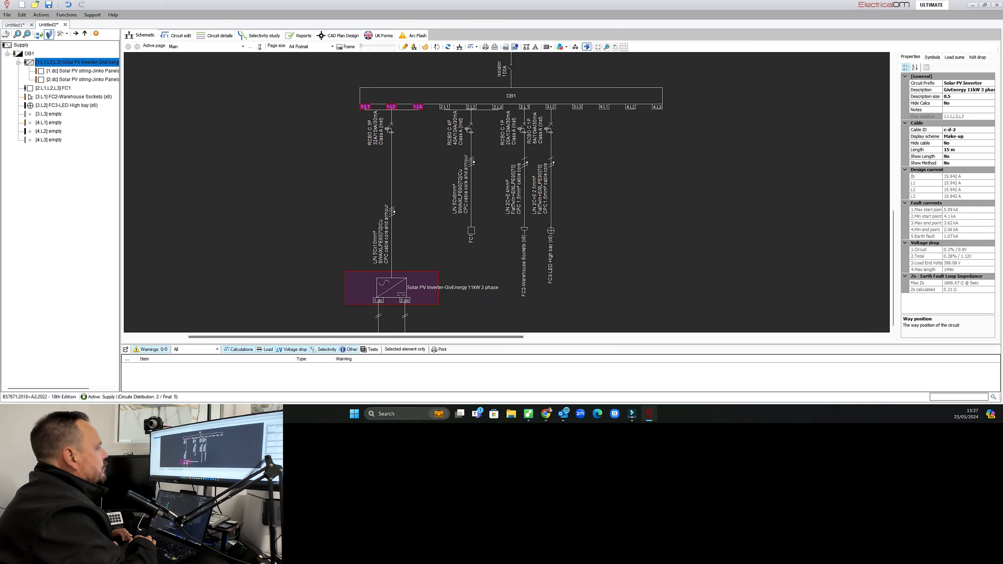
Insert a third Solar PV string under the Solar PV inverter circuit.
right_click(396, 217)
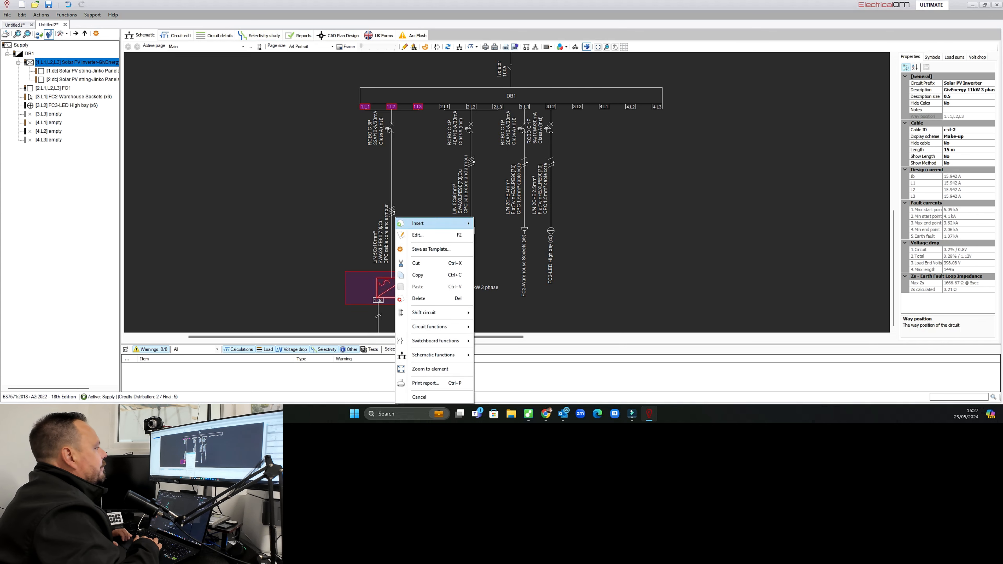
mouse_move(418, 224)
left_click(510, 292)
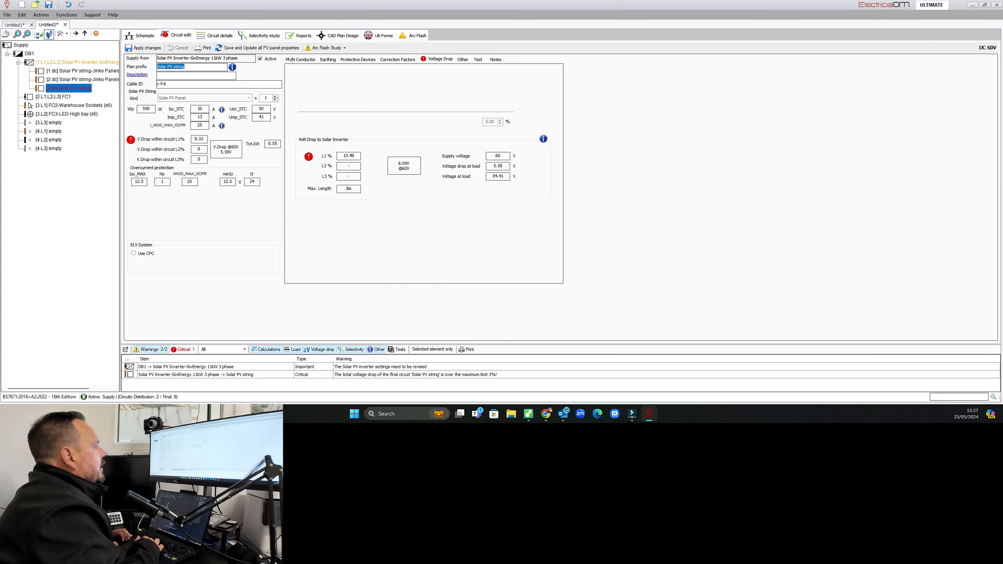
Describe the third PV string as Jinko Panels with 12 panels.
left_click(158, 75)
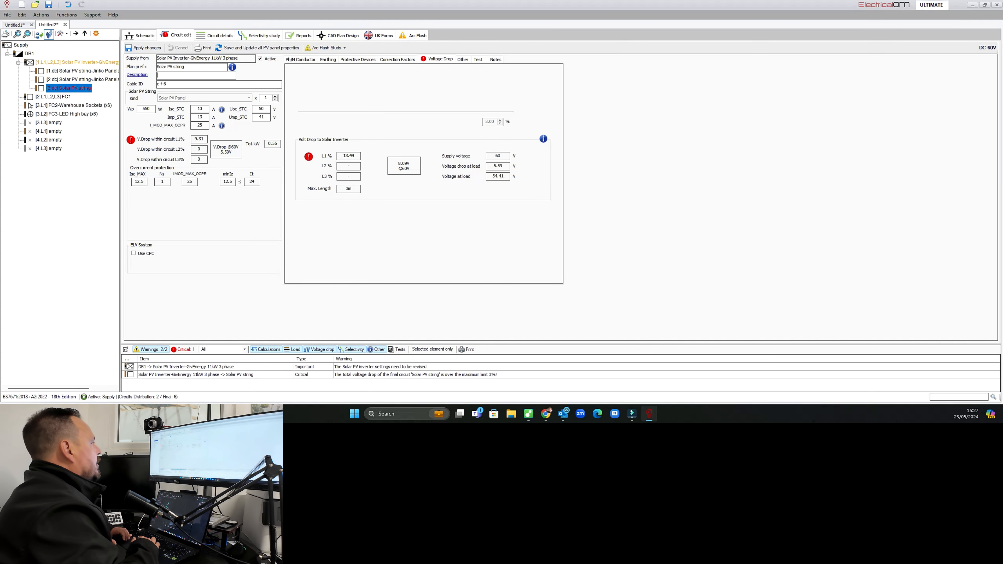
type("Jinko Panels")
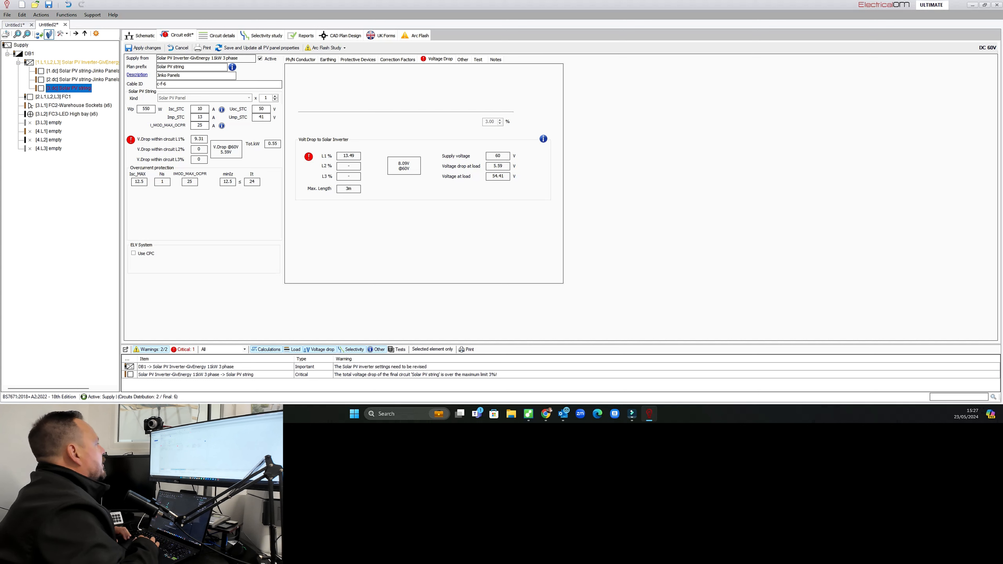
key("Tab")
key("Tab")
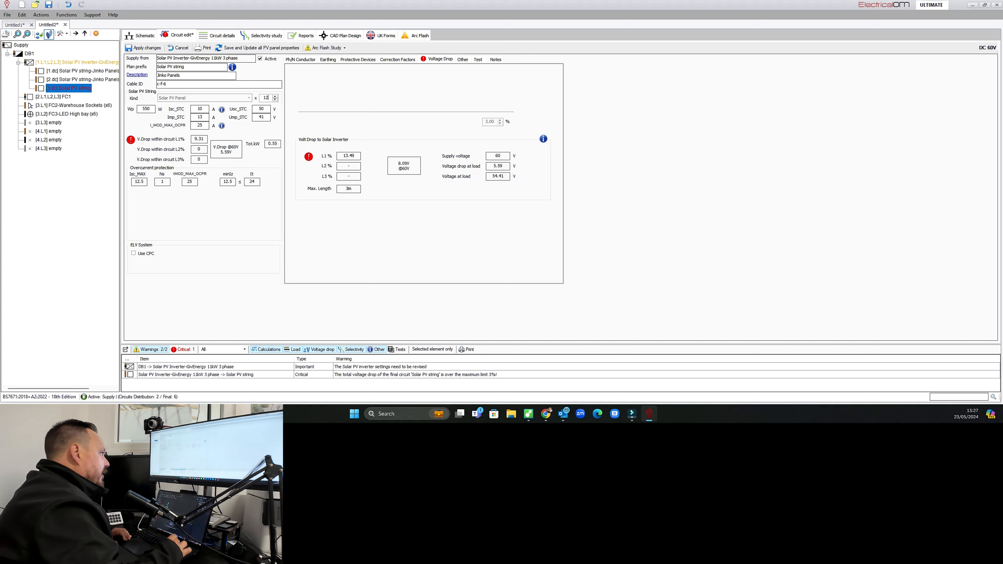
type("12")
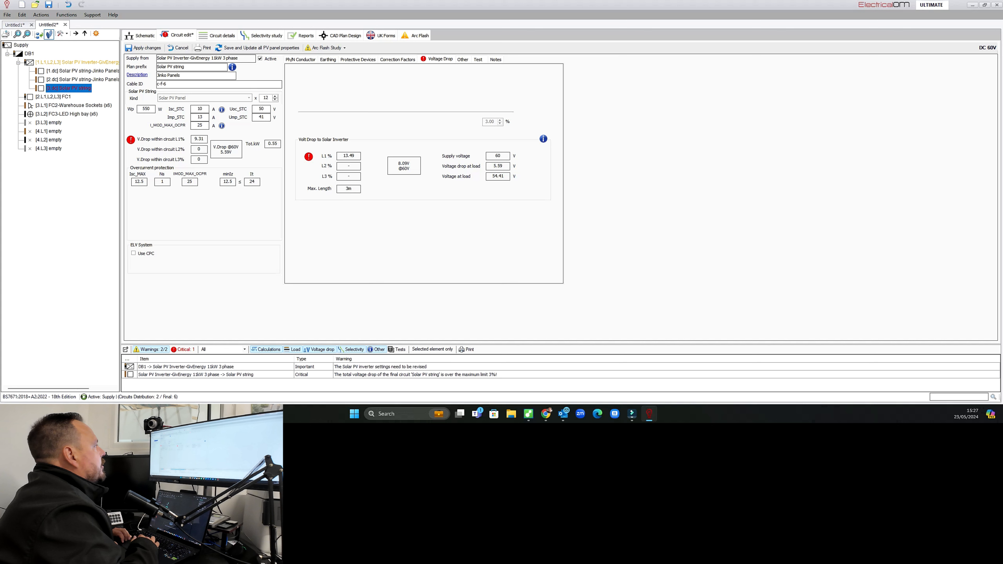
key("Tab")
Set the third PV string cable's conductor size to 6 mm² and review its protective devices and voltage drop.
left_click(385, 229)
left_click(367, 255)
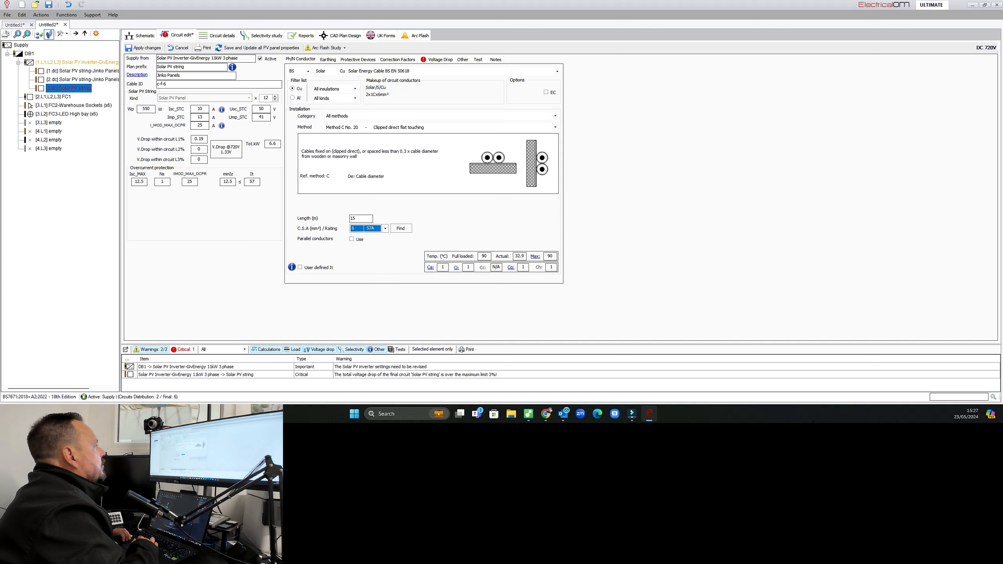
left_click(328, 59)
left_click(358, 59)
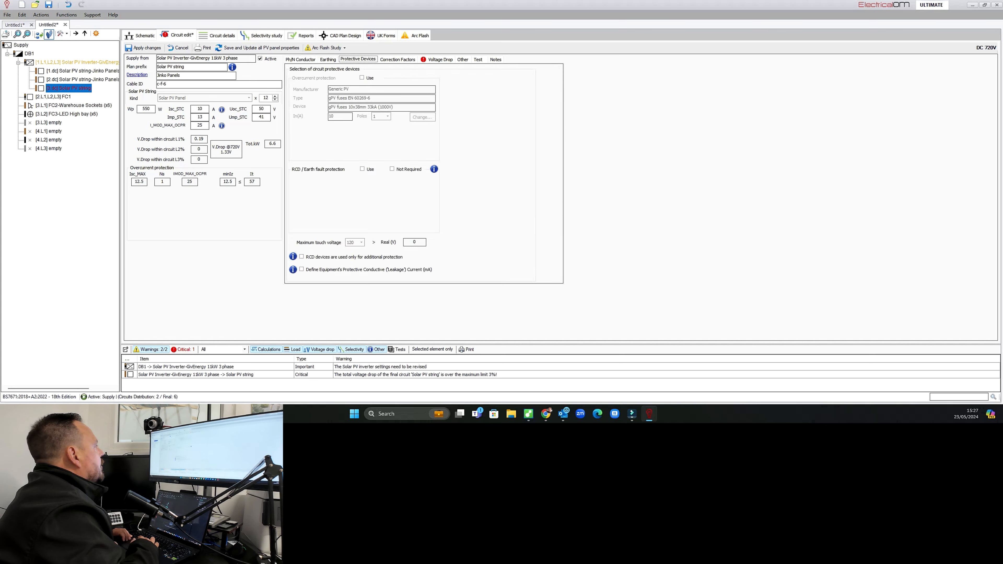
key("Right")
key("Right")
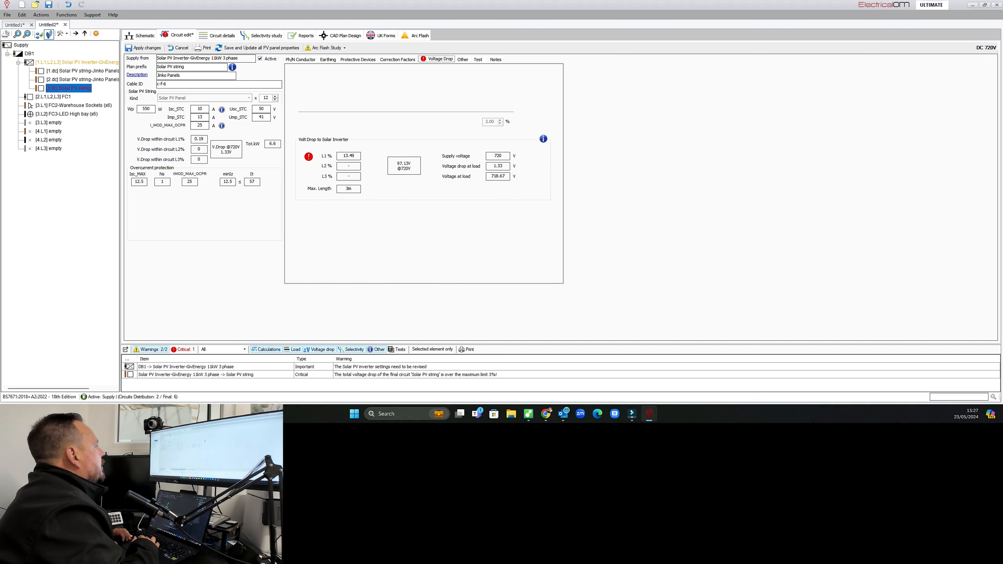
Save the third PV string's changes, then in the Solar PV inverter settings set the peak PV power to 25000 Wp.
left_click(81, 80)
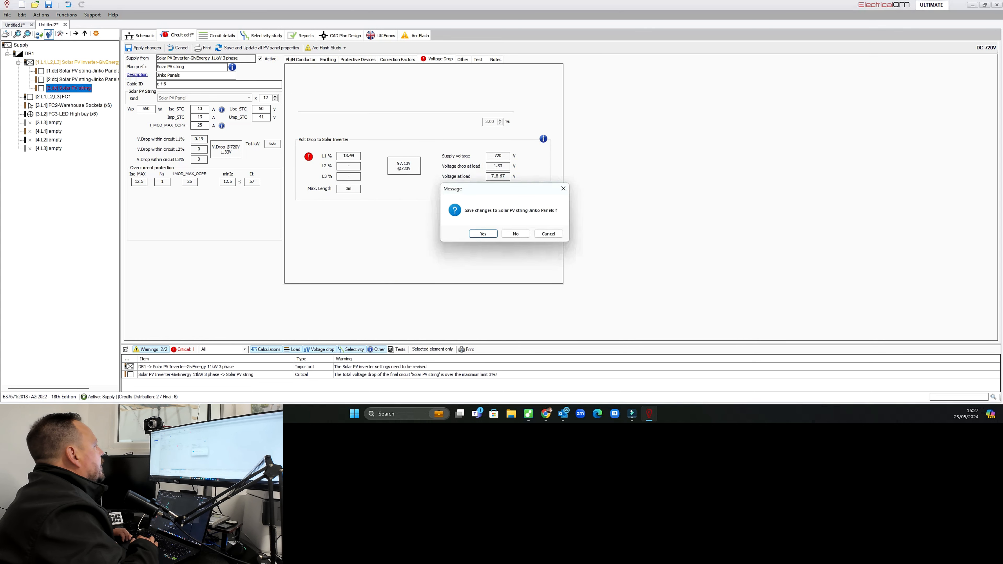
key("Return")
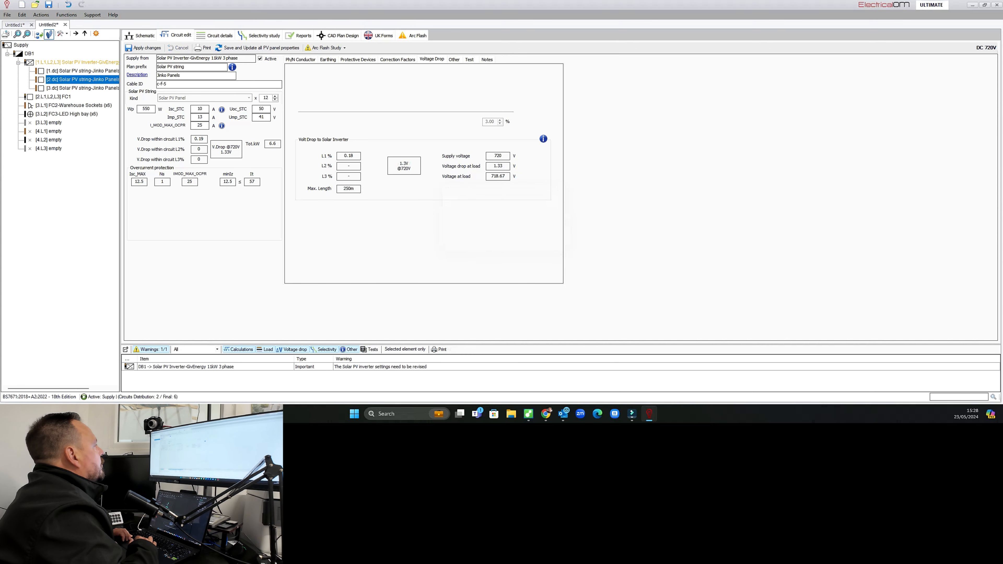
left_click(77, 62)
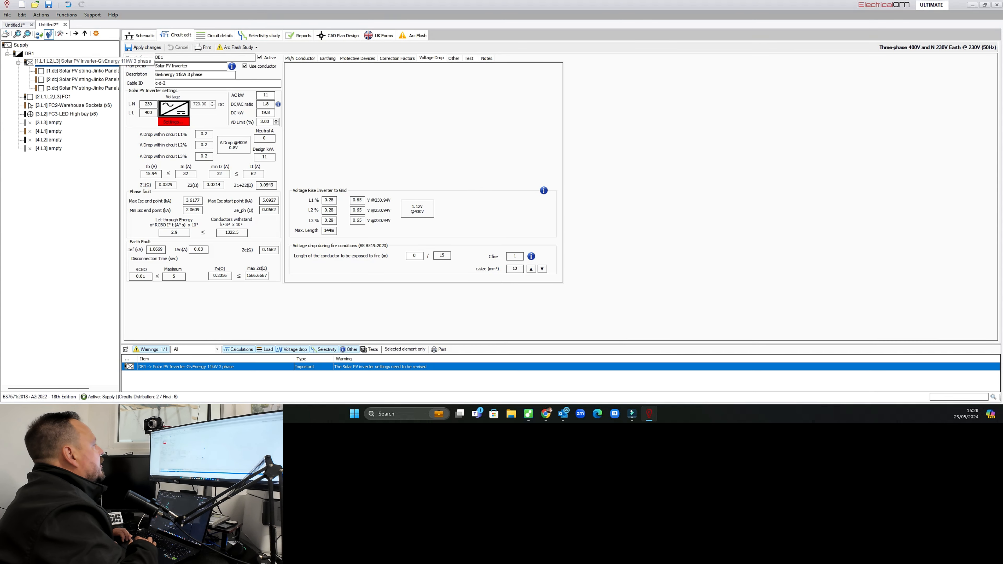
left_click(173, 122)
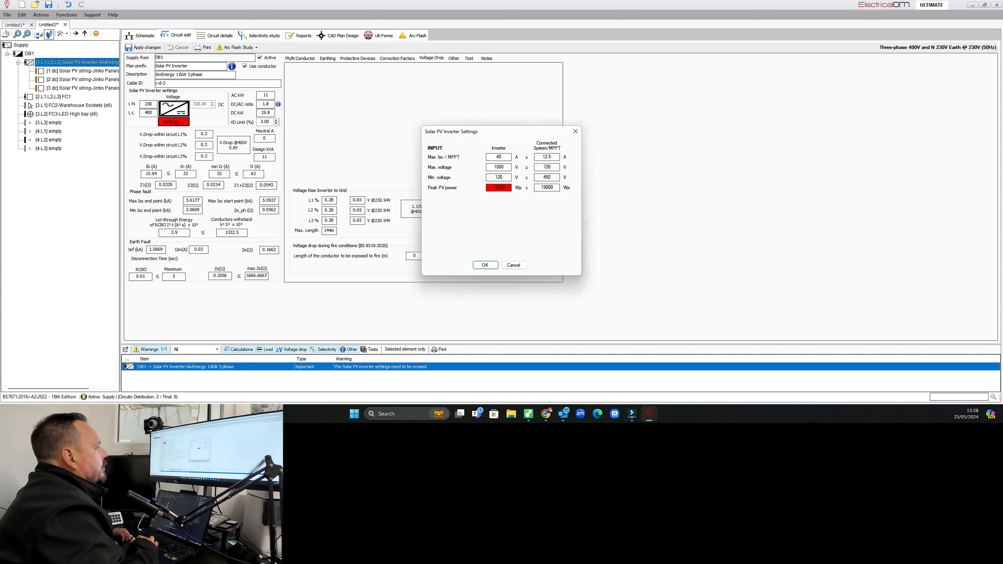
double_click(499, 187)
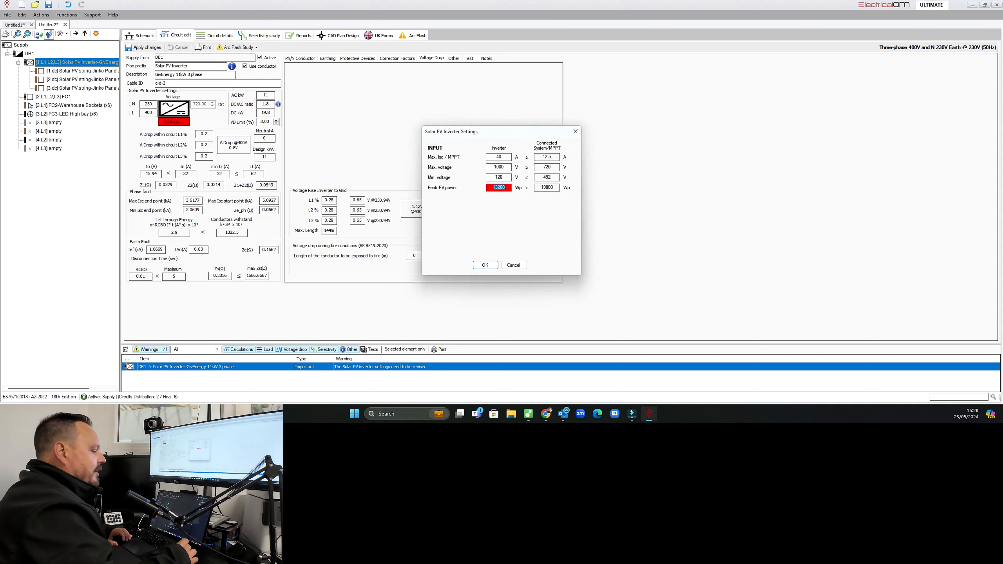
type("25000")
key("Return")
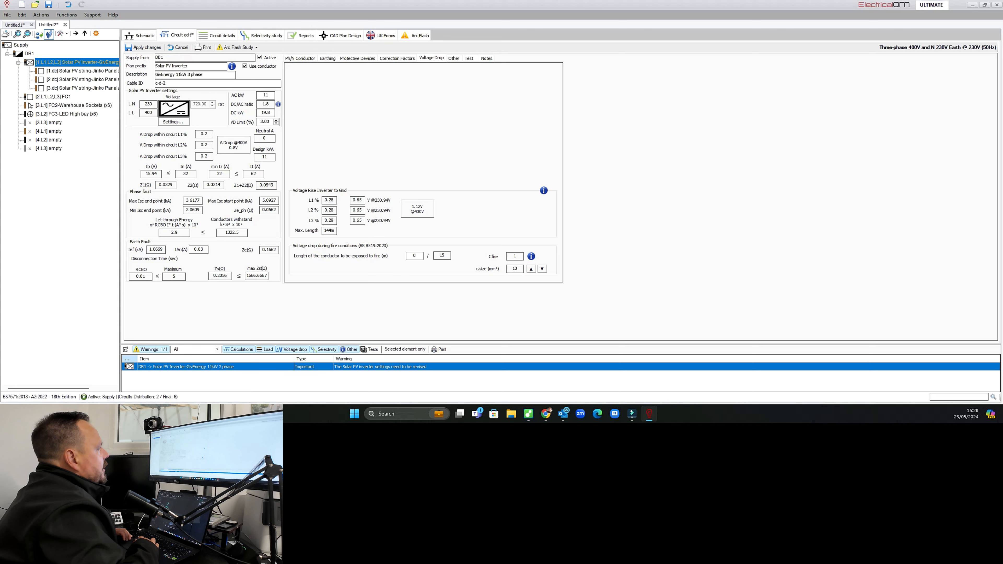
Read the DC/AC ratio information, adjust the inverter's voltage drop limit, and apply the Solar PV inverter changes.
left_click(279, 104)
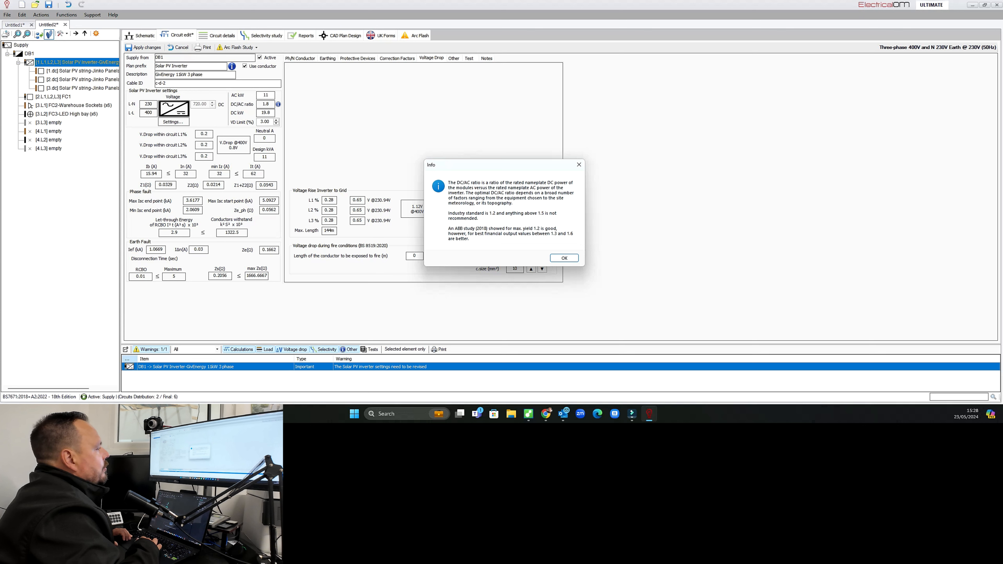
key("Return")
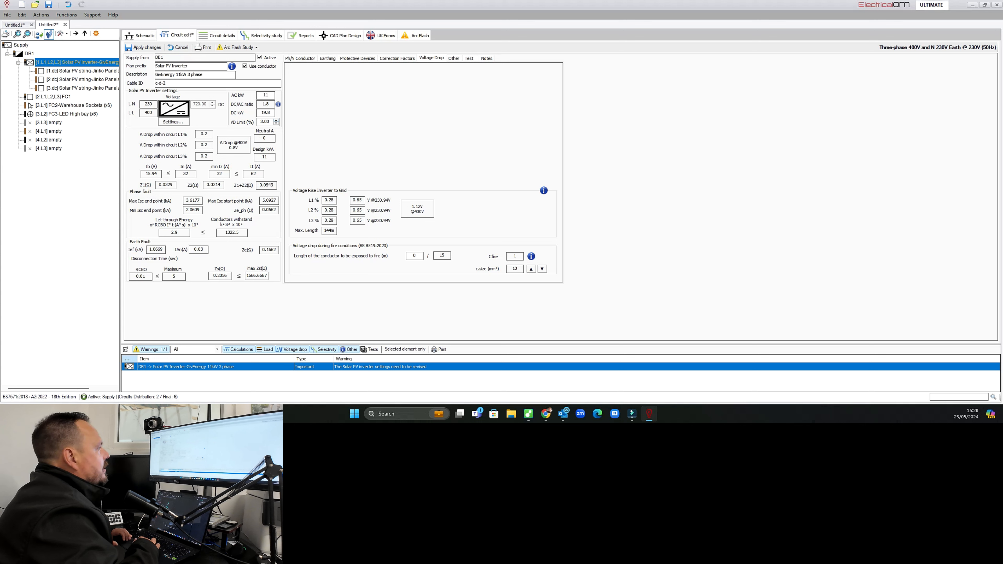
left_click(276, 124)
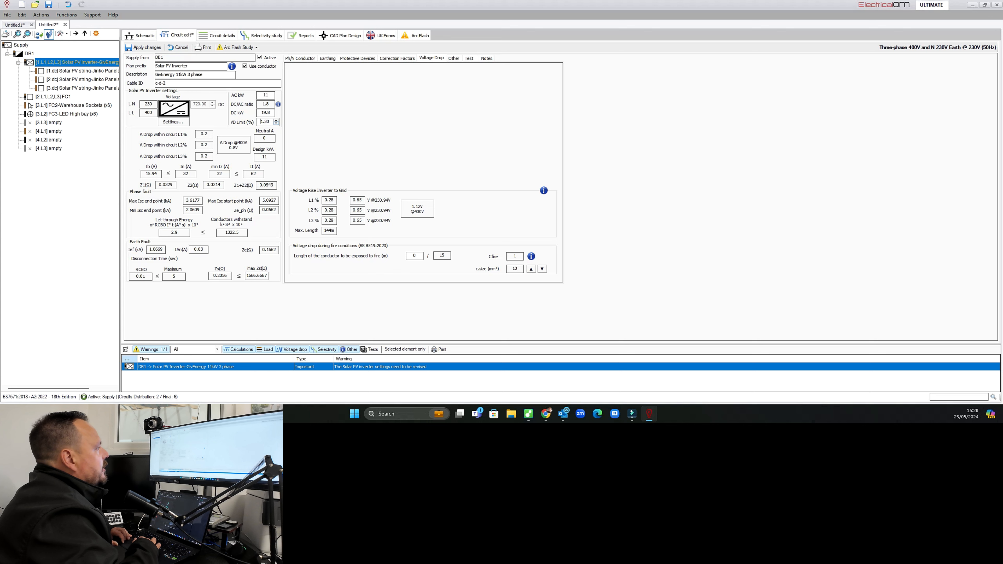
left_click(144, 47)
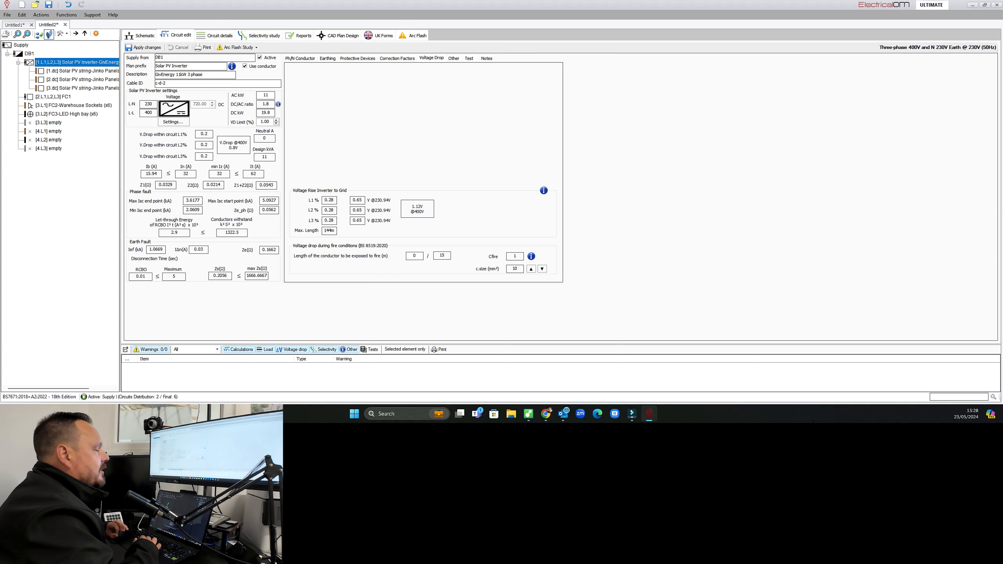
Show the circuit calculations on the DB1 schematic.
left_click(140, 36)
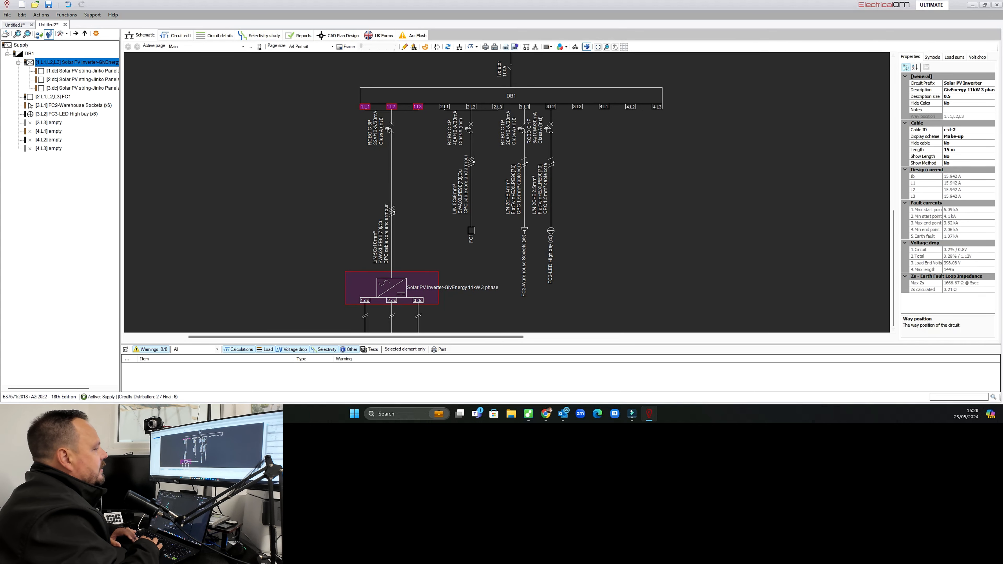
scroll(476, 255, "down", 3)
scroll(476, 255, "down", 1)
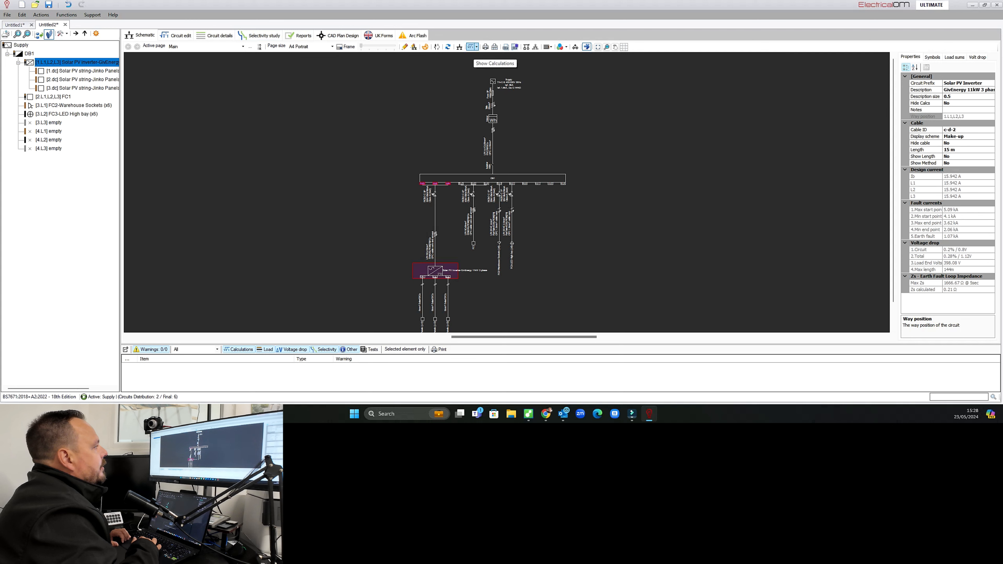
left_click(477, 46)
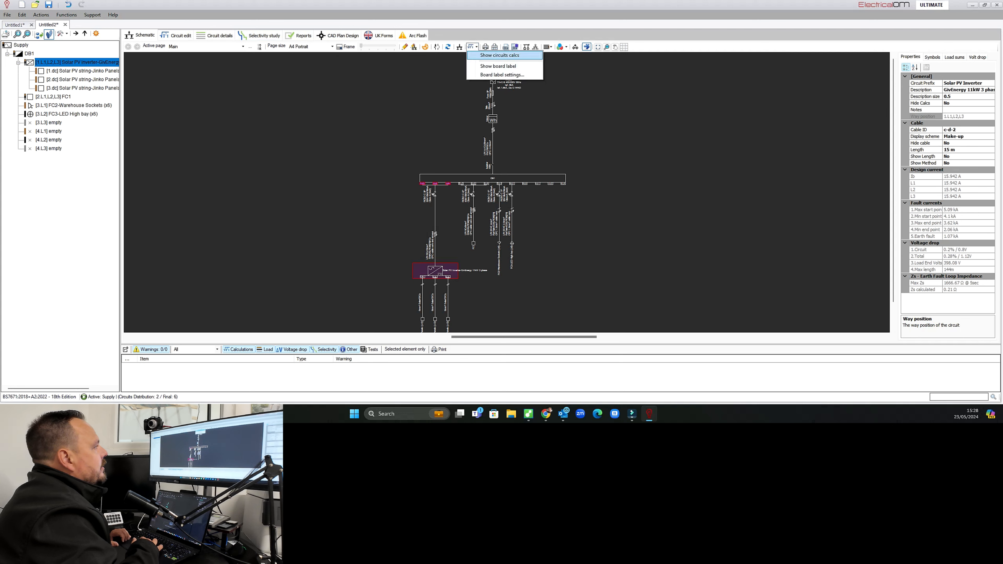
left_click(500, 55)
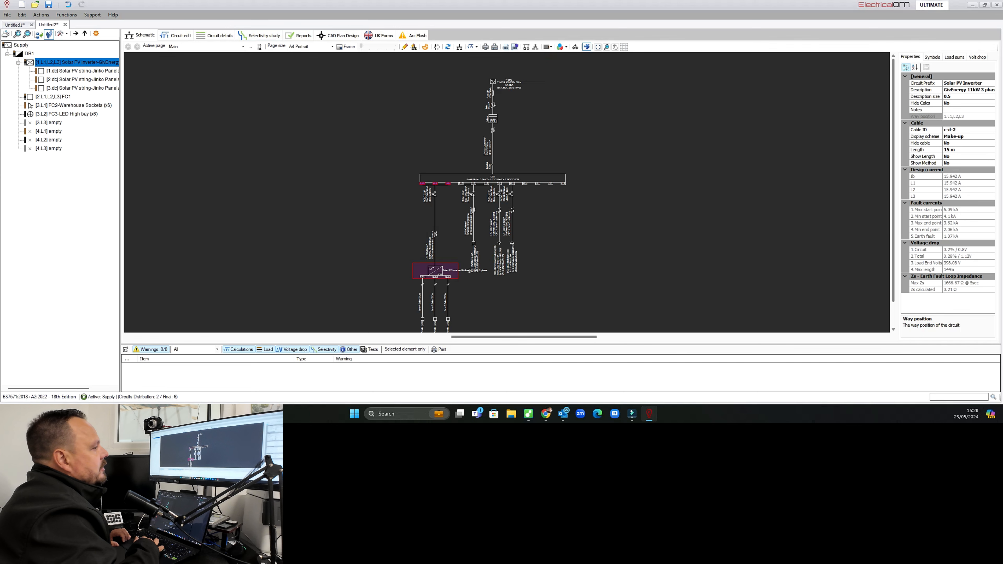
Inspect the schematic's supply, DB1 circuits and PV string calculation labels.
left_click_drag(894, 214, 893, 239)
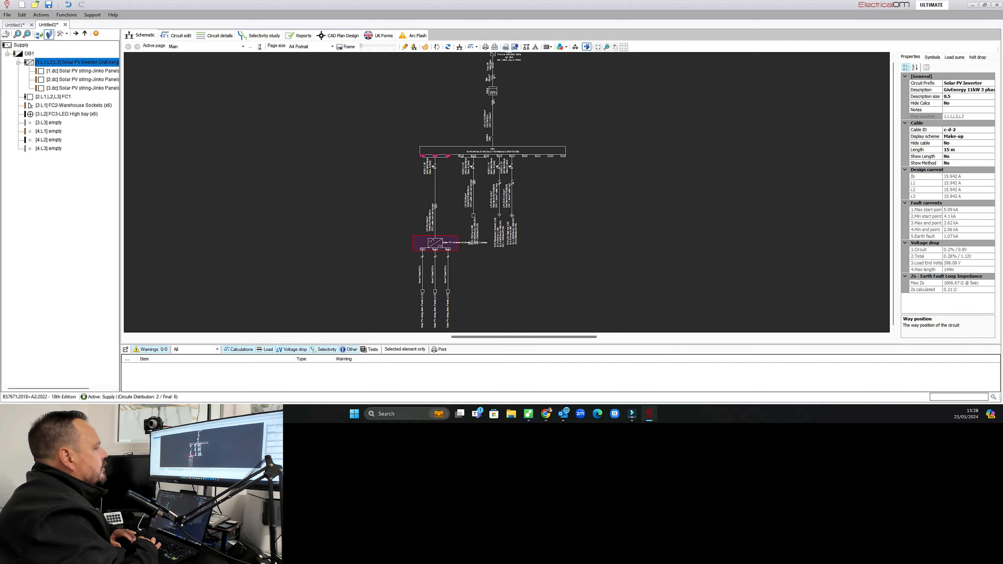
scroll(520, 236, "up", 3)
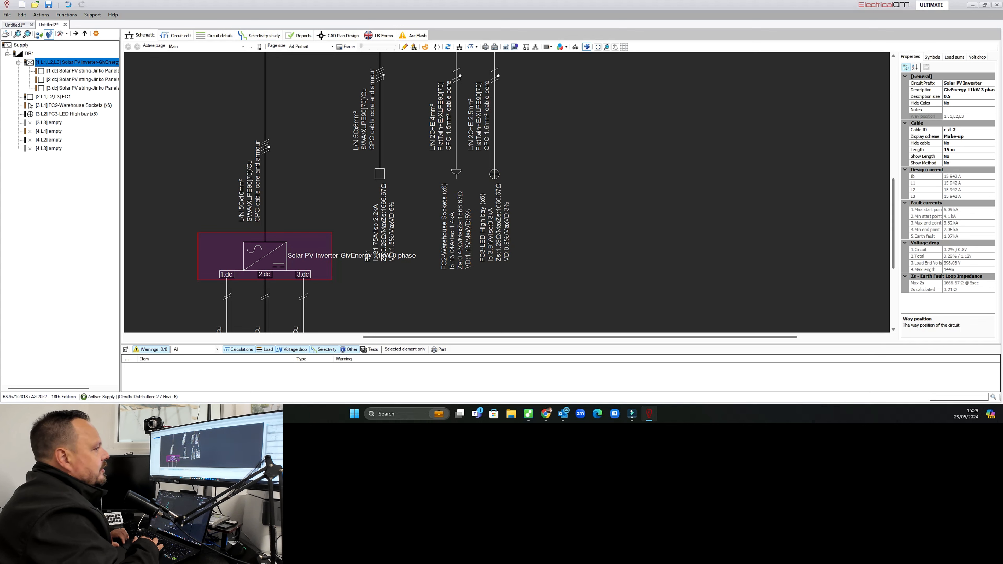
left_click_drag(893, 225, 893, 283)
left_click_drag(580, 336, 523, 337)
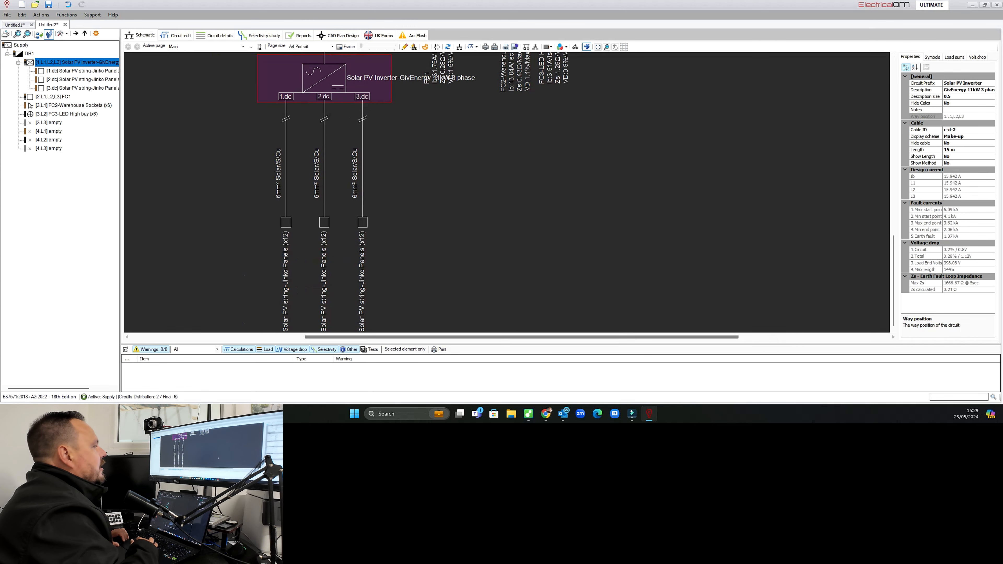
mouse_move(893, 271)
left_mouse_down()
mouse_move(893, 215)
mouse_move(893, 272)
left_mouse_up()
scroll(695, 291, "down", 3)
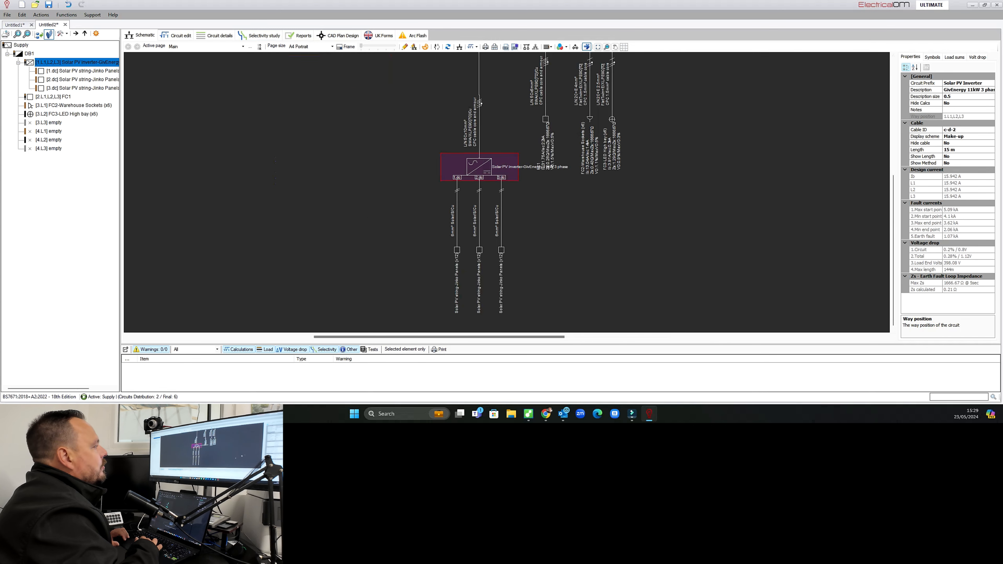
left_click_drag(894, 253, 893, 139)
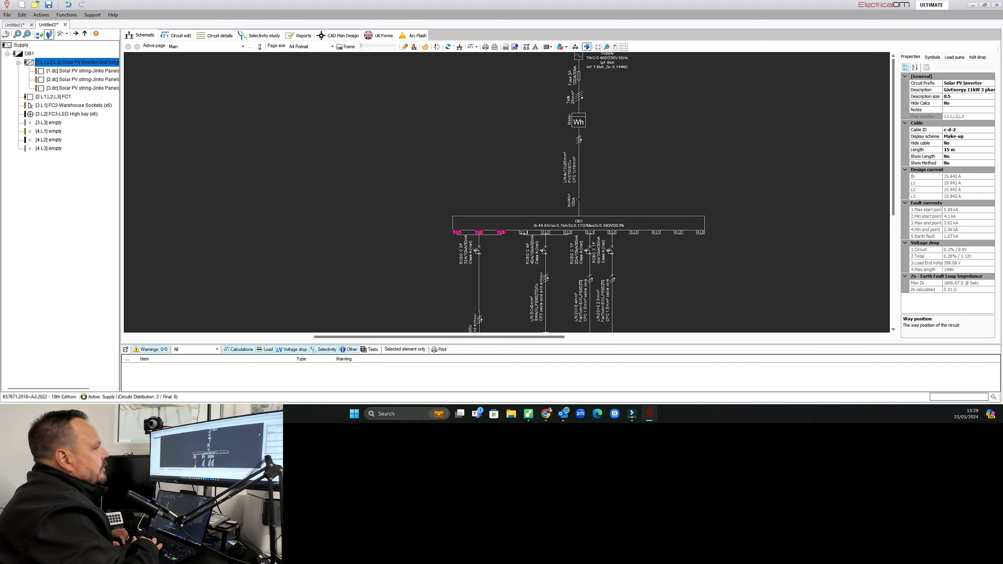
scroll(743, 111, "down", 2)
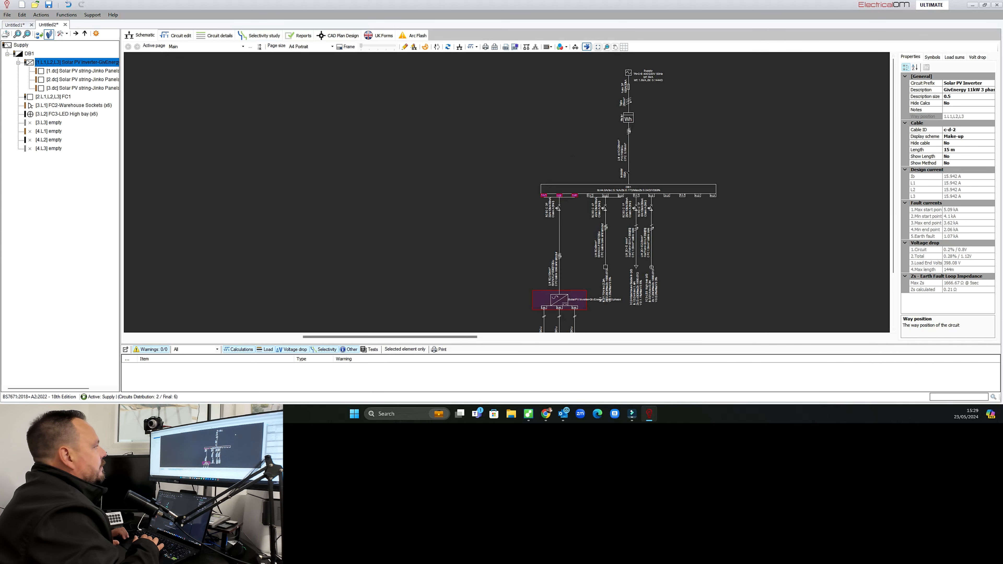
Create a new BS 7671:2018+A2:2022 Electrical Installation Certificate and load DB1's circuits into its distribution board schedule.
left_click(379, 35)
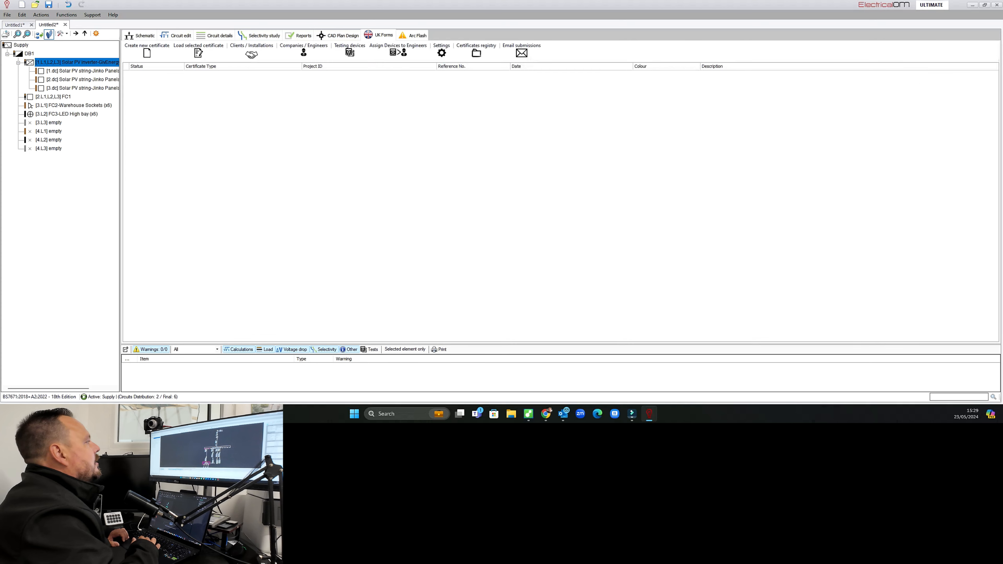
left_click(147, 51)
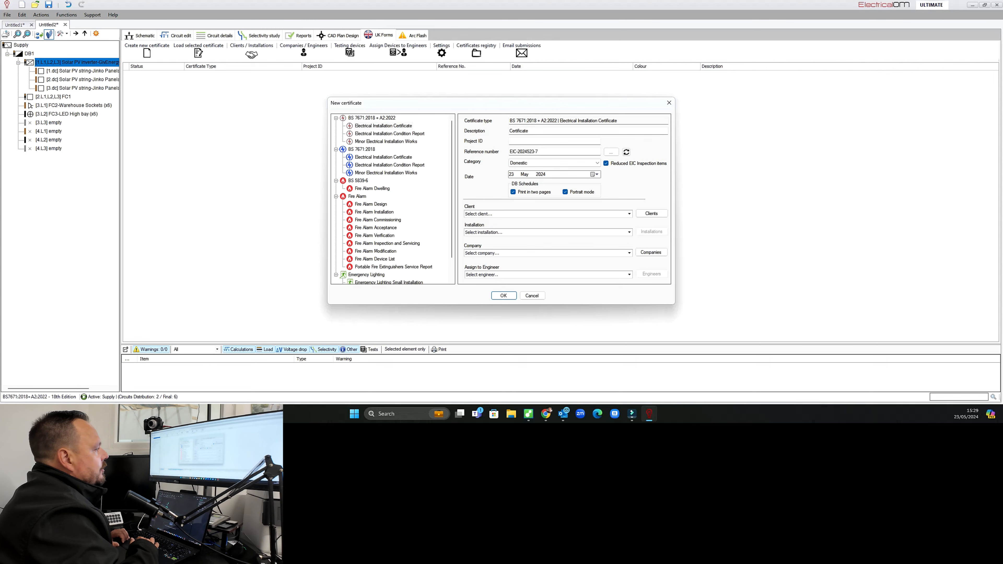
left_click(504, 296)
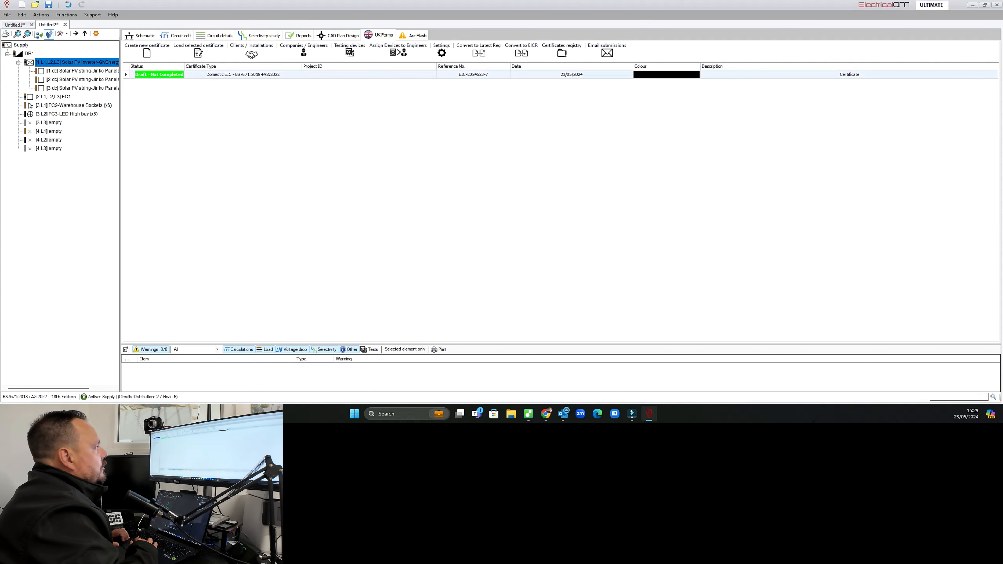
left_click(250, 57)
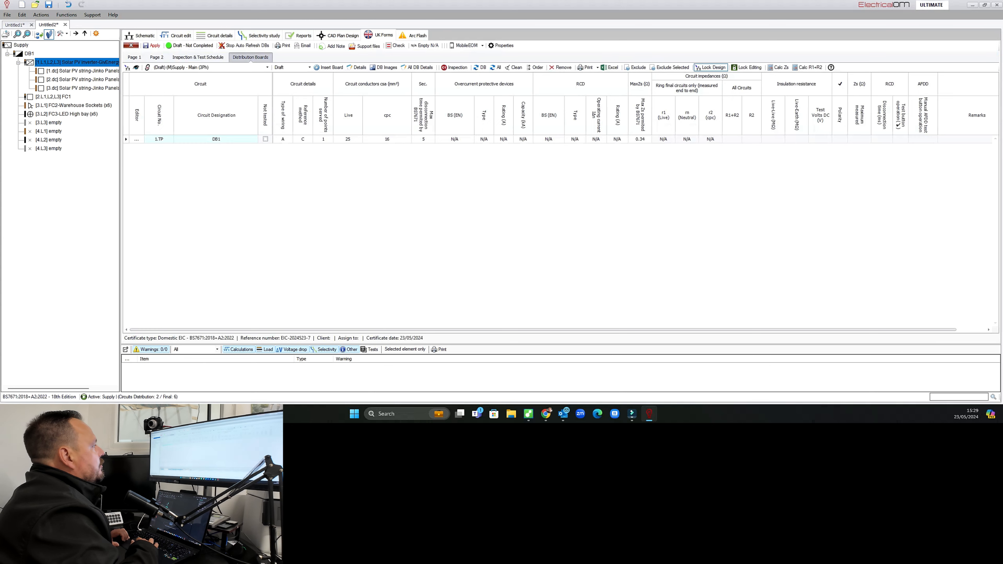
left_click(268, 67)
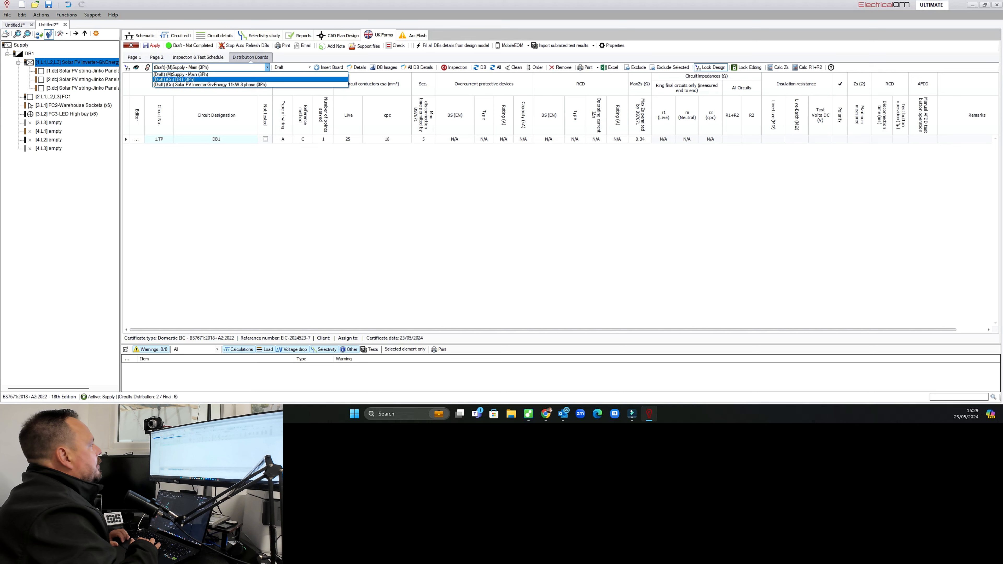
left_click(174, 79)
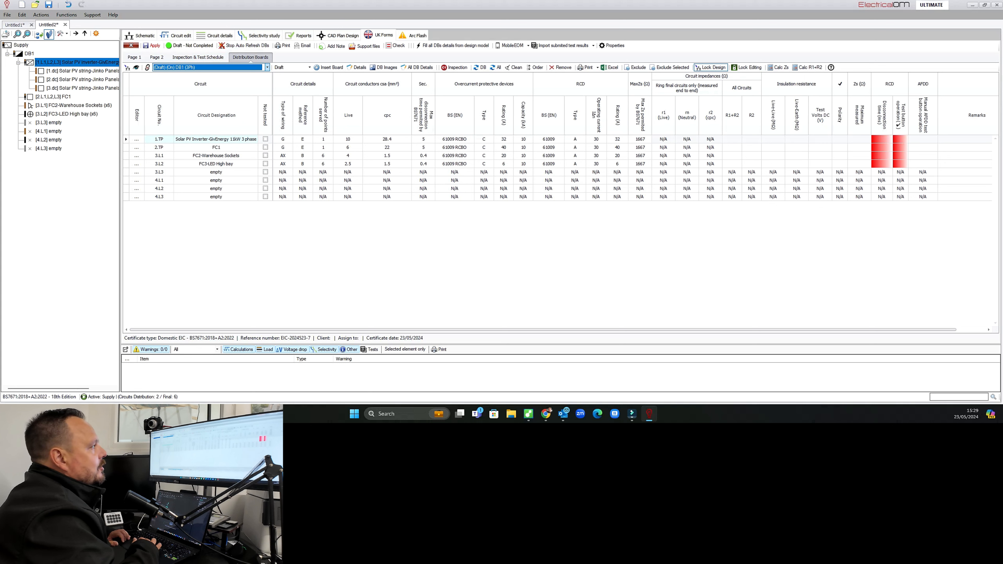
Generate a report with every section checked and scroll through its analytical calculation pages.
left_click(512, 45)
mouse_move(537, 54)
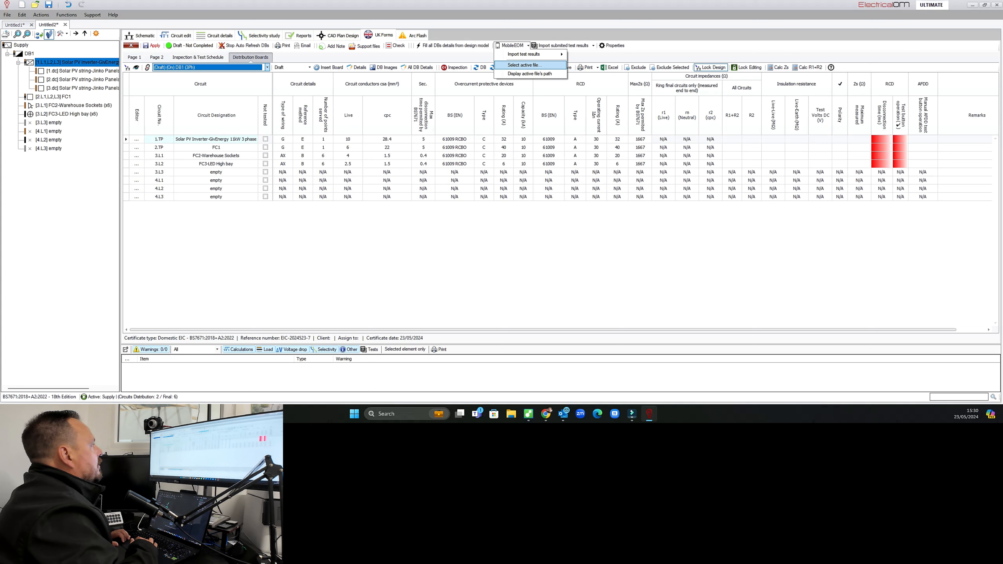
left_click(300, 36)
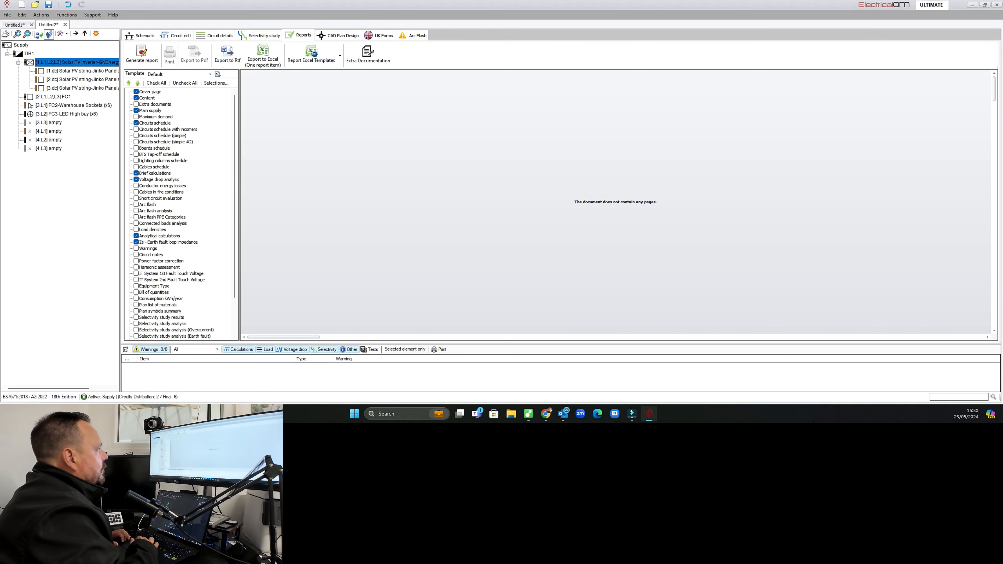
left_click(156, 83)
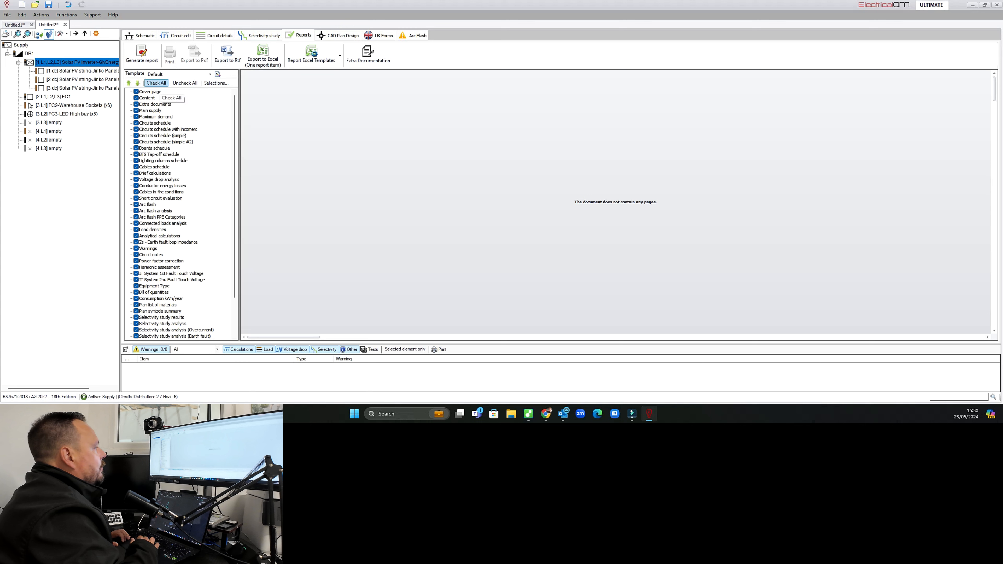
left_click(141, 53)
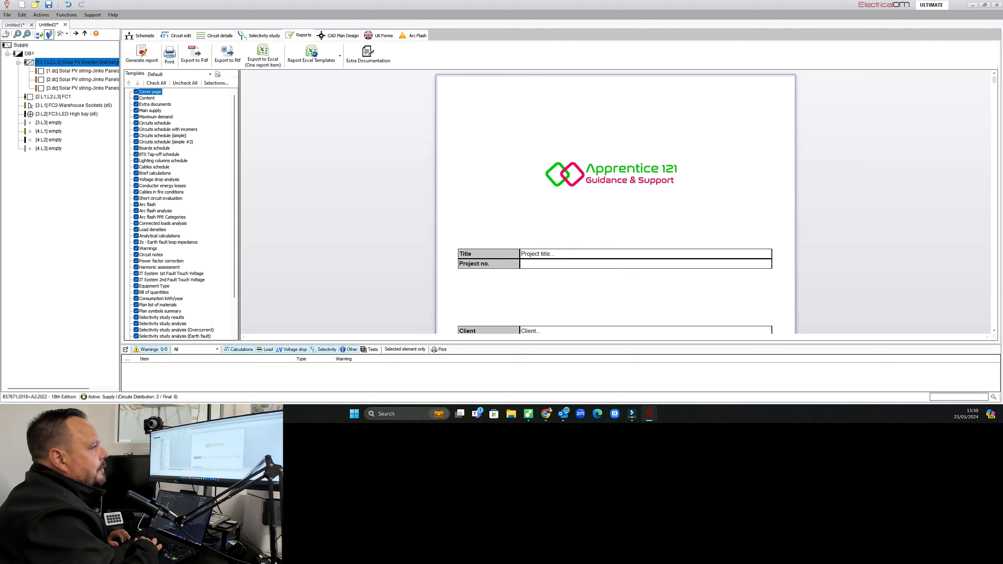
left_click_drag(994, 80, 994, 205)
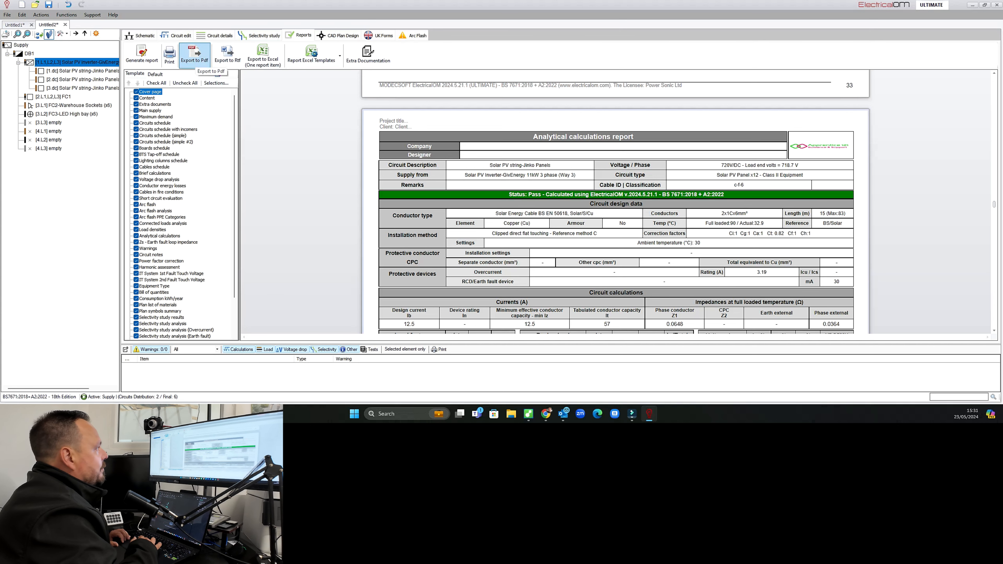
Return to the DB1 schematic.
left_click(141, 35)
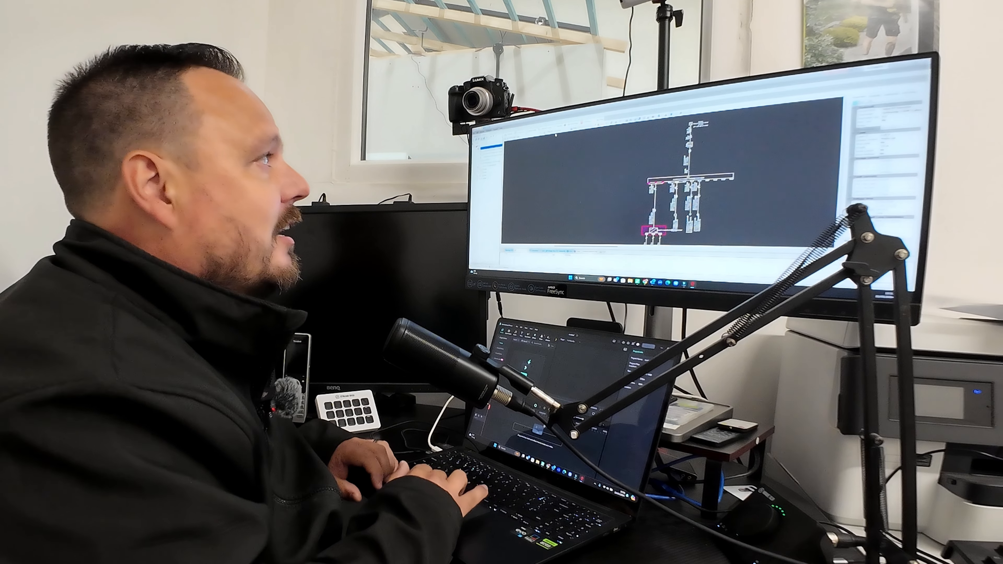
key("ctrl+Tab")
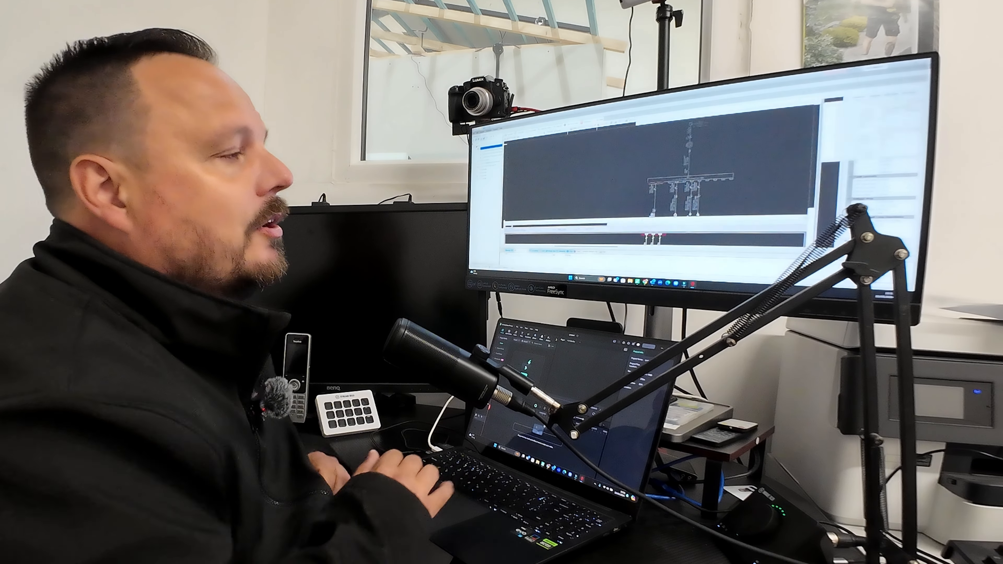